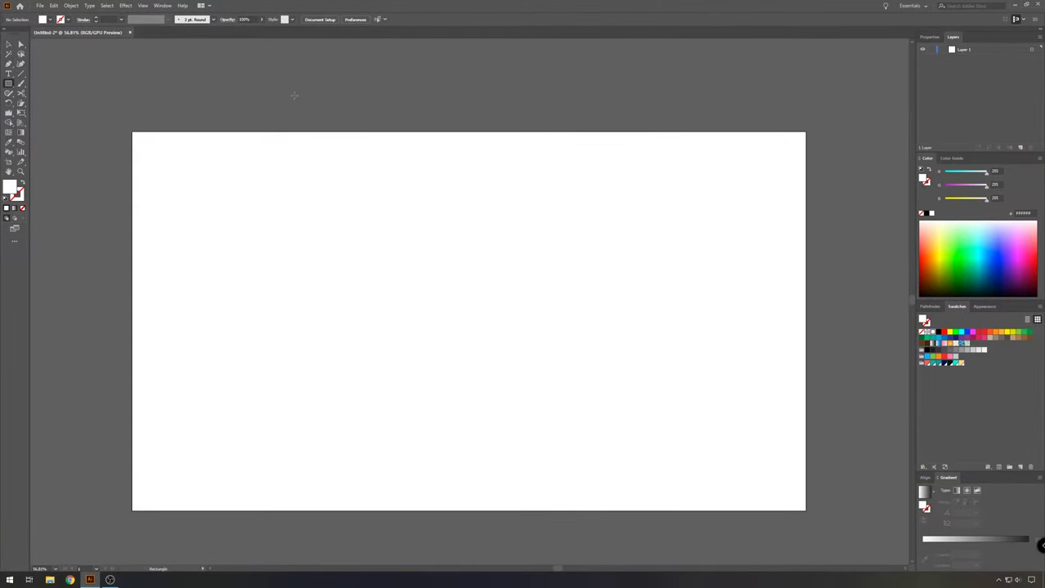
{"action": "left_click", "coordinate": [40, 6]}
{"action": "left_click", "coordinate": [44, 16]}
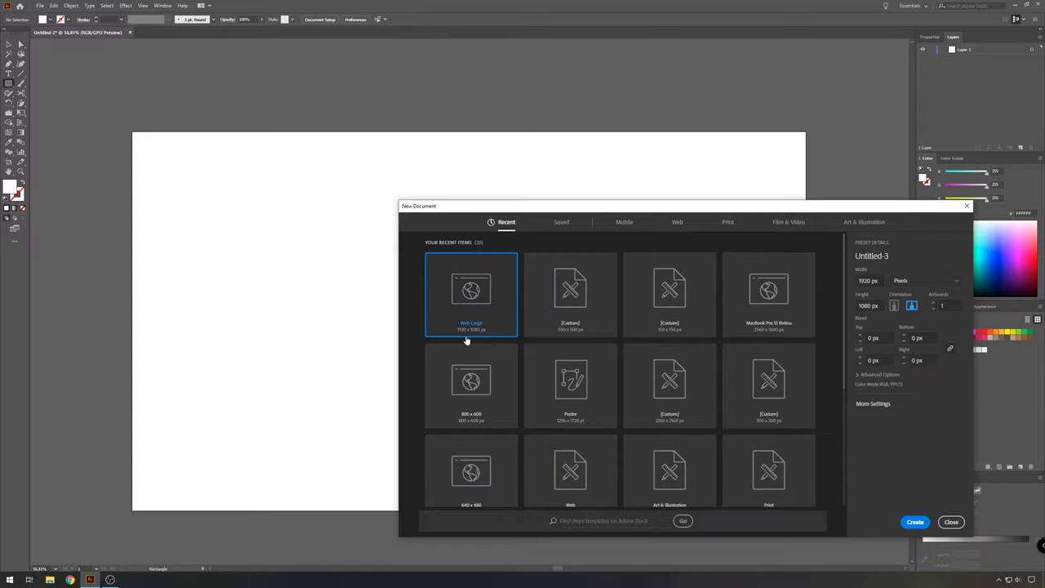
{"action": "left_click", "coordinate": [952, 523]}
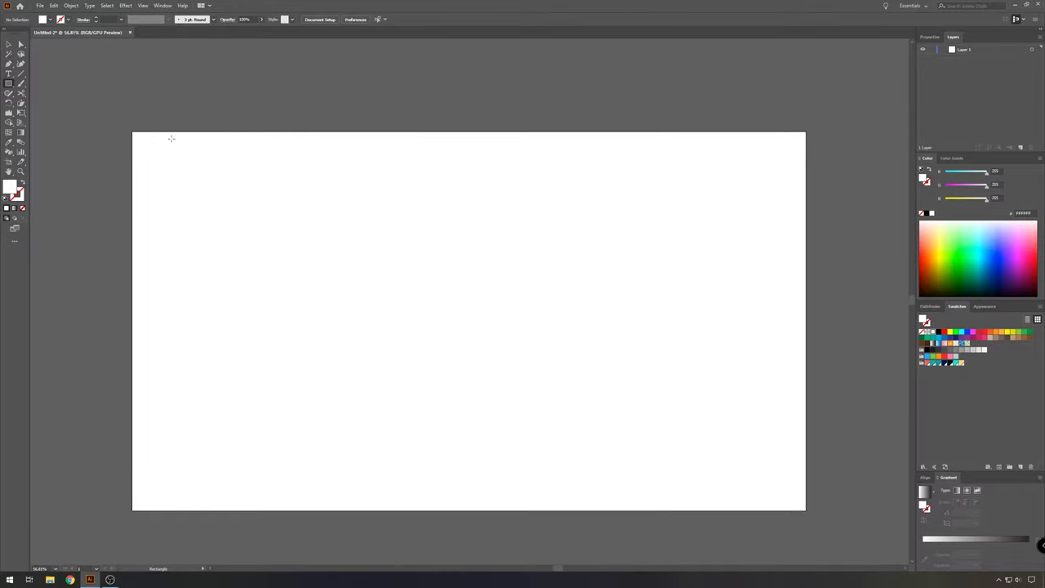
Draw a 1920 × 1080 px rectangle covering the artboard and fill it with a white-to-black linear gradient
{"action": "key", "text": "m"}
{"action": "left_click_drag", "start_coordinate": [132, 132], "coordinate": [806, 510]}
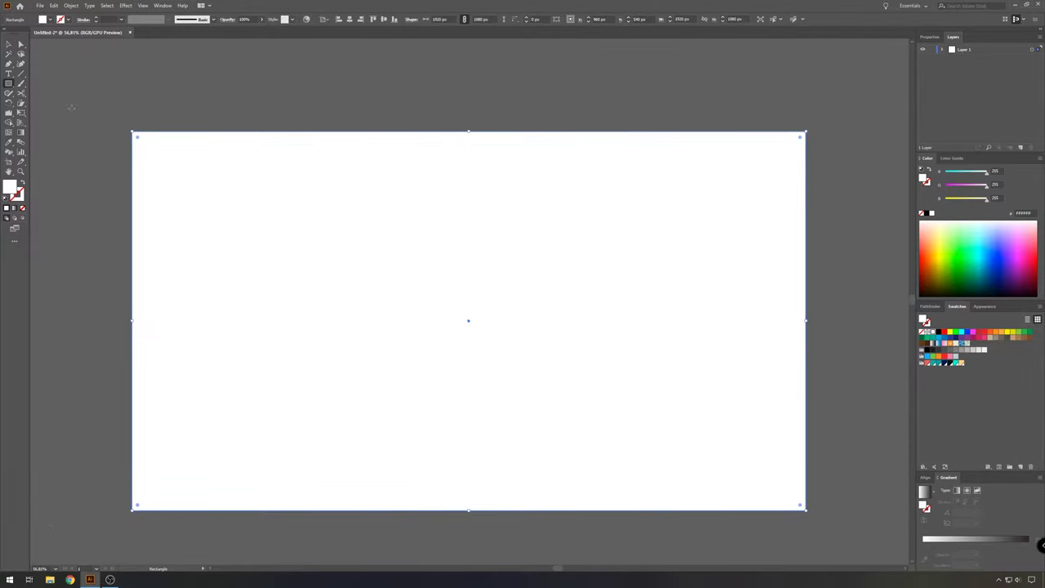
{"action": "key", "text": "g"}
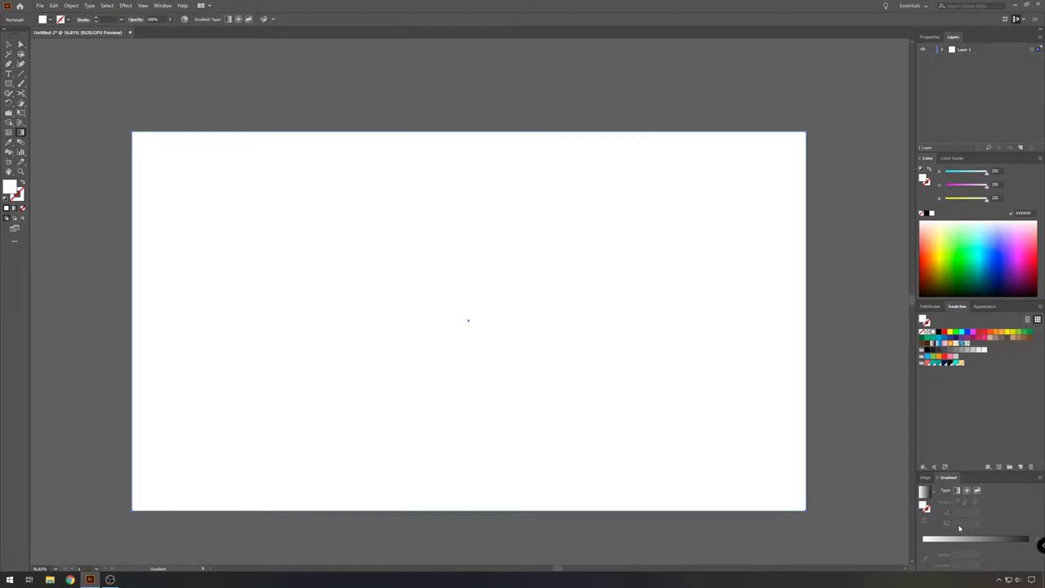
{"action": "left_click", "coordinate": [166, 5]}
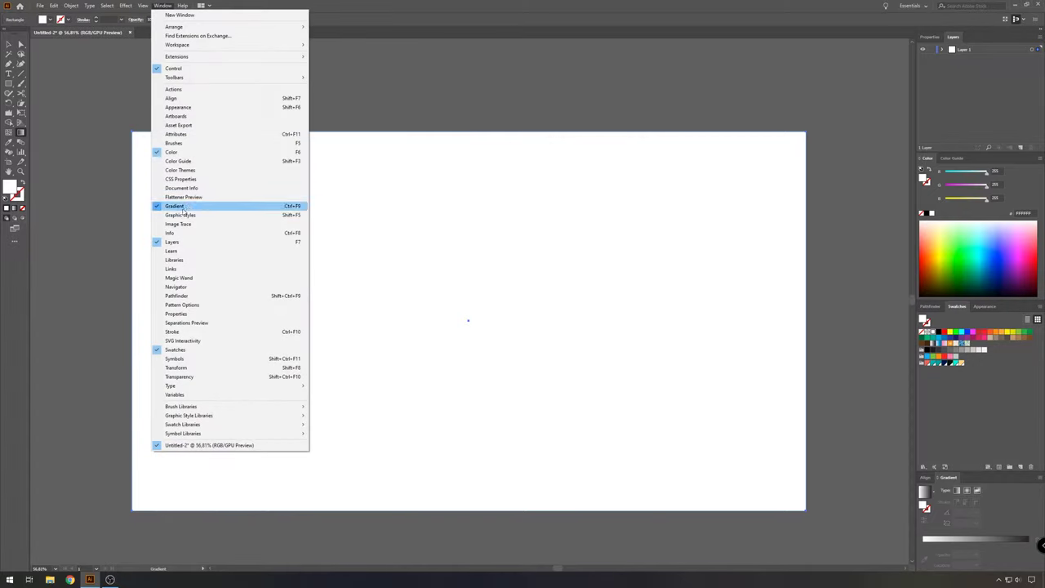
{"action": "left_click", "coordinate": [947, 542]}
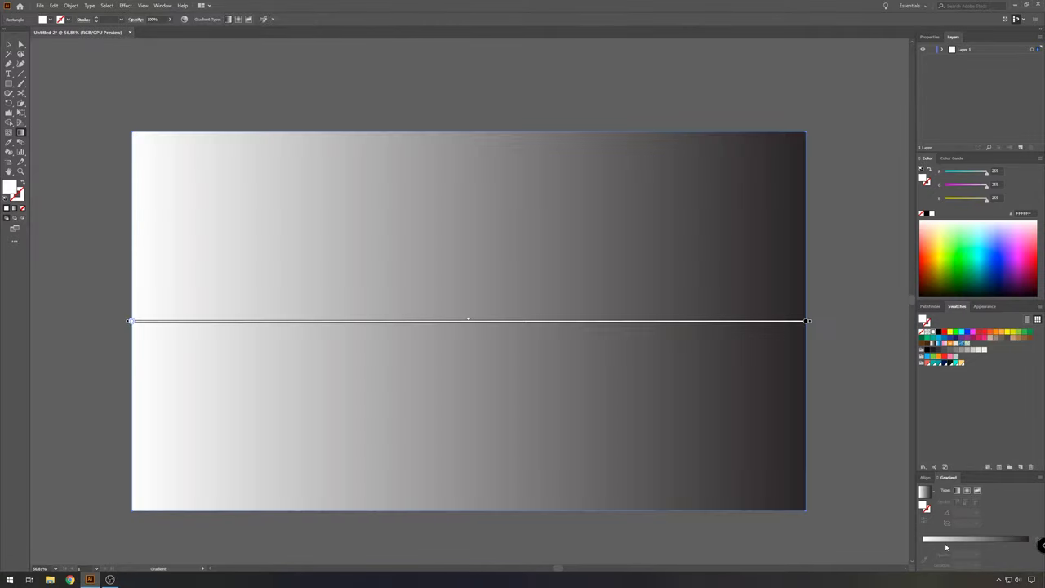
Recolour the rectangle's gradient with the dark navy blue swatch at the start stop and the near-black swatch at the end stop
{"action": "left_click", "coordinate": [924, 544]}
{"action": "double_click", "coordinate": [925, 545]}
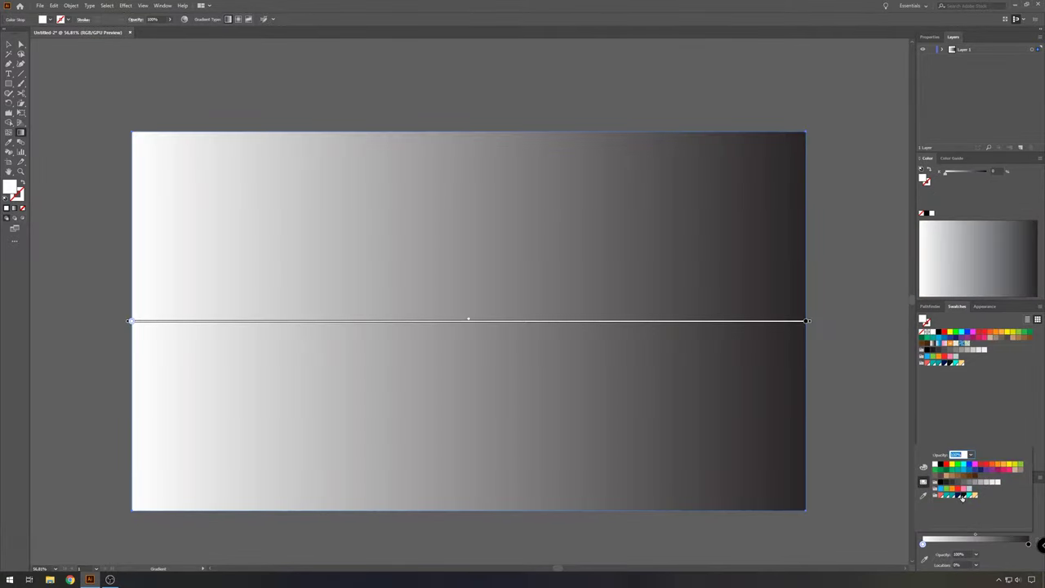
{"action": "left_click", "coordinate": [962, 496]}
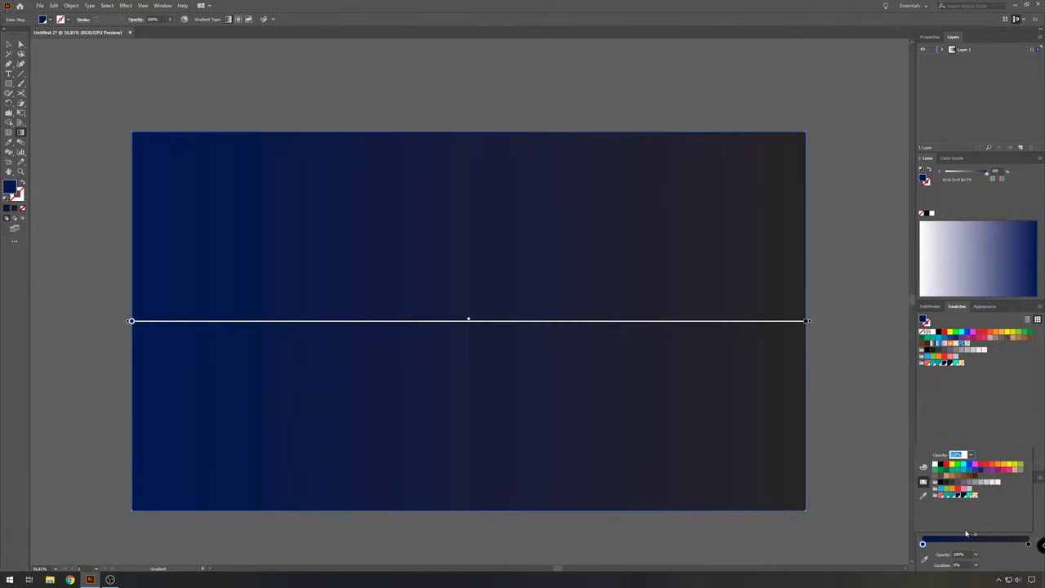
{"action": "left_click", "coordinate": [1029, 546]}
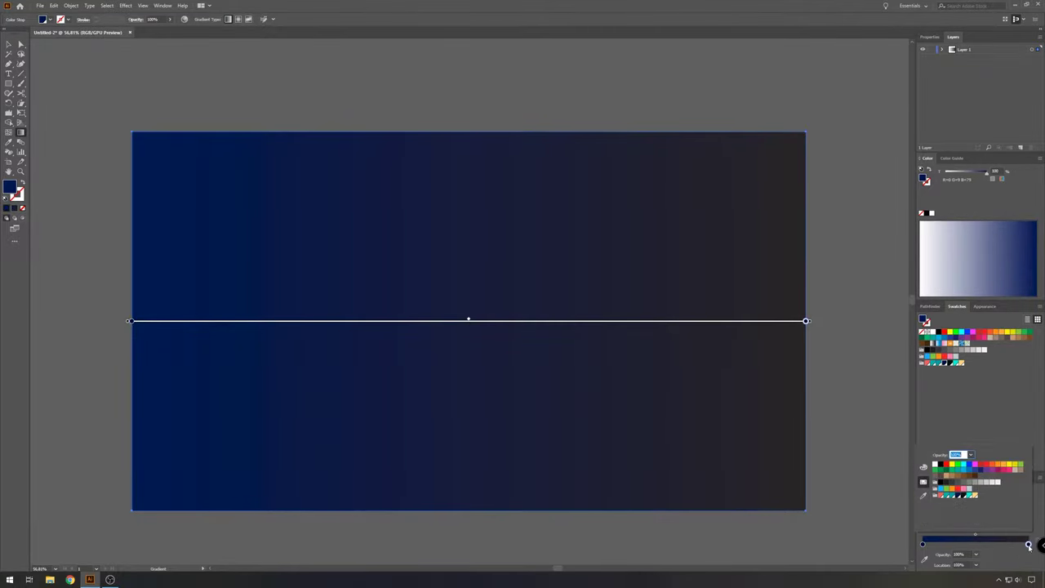
{"action": "left_click", "coordinate": [966, 496]}
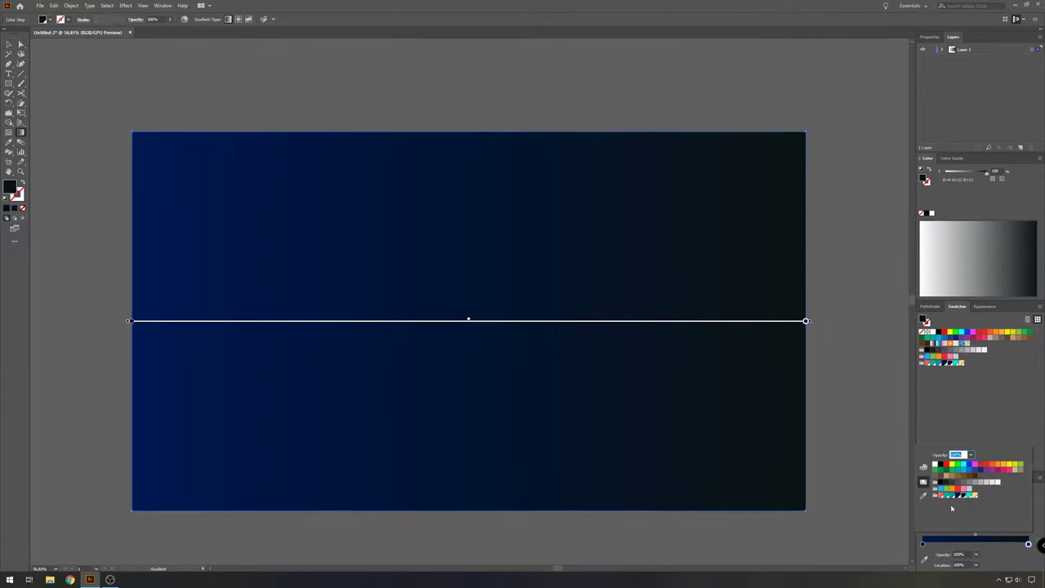
Run the gradient diagonally from the rectangle's upper-left to lower-right corner at about -29.6°, shift its midpoint toward the near-black end, and deselect
{"action": "key", "text": "g"}
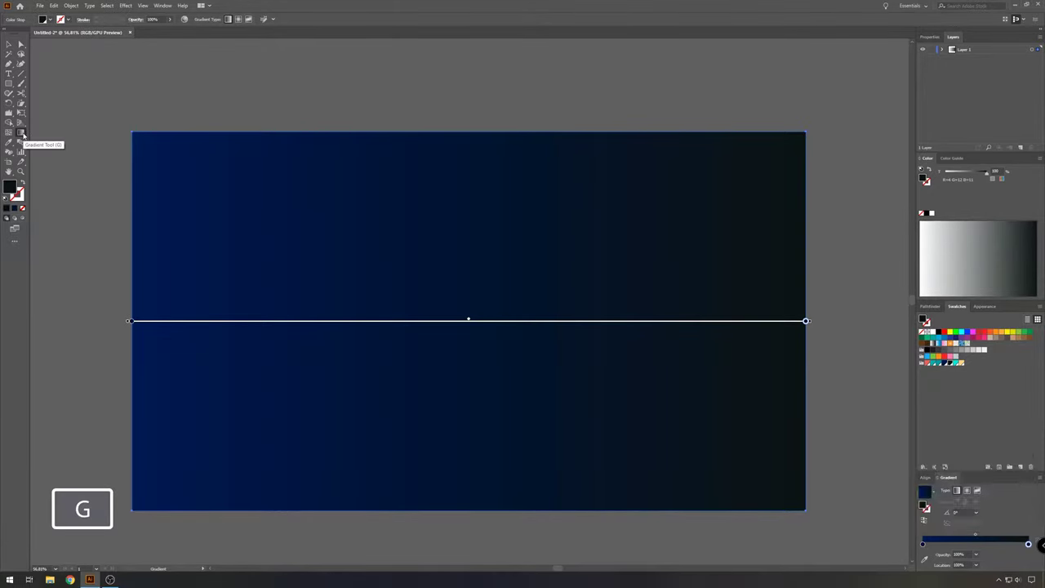
{"action": "mouse_move", "coordinate": [118, 121]}
{"action": "left_mouse_down"}
{"action": "mouse_move", "coordinate": [315, 264]}
{"action": "mouse_move", "coordinate": [629, 373]}
{"action": "mouse_move", "coordinate": [822, 521]}
{"action": "left_mouse_up"}
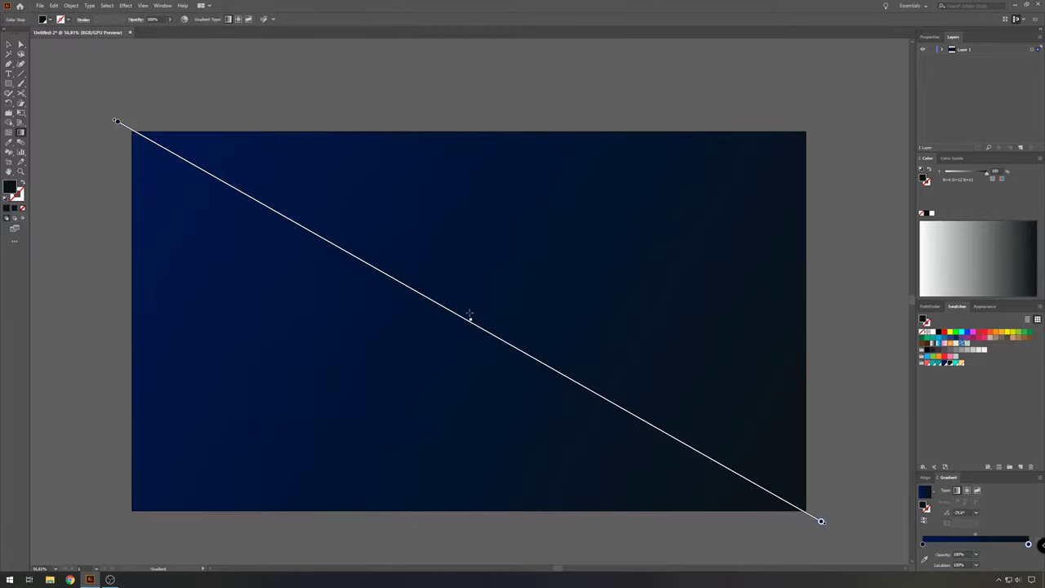
{"action": "left_click_drag", "start_coordinate": [472, 321], "coordinate": [675, 446]}
{"action": "key", "text": "ctrl+z"}
{"action": "key", "text": "ctrl+z"}
{"action": "left_click_drag", "start_coordinate": [646, 460], "coordinate": [648, 468]}
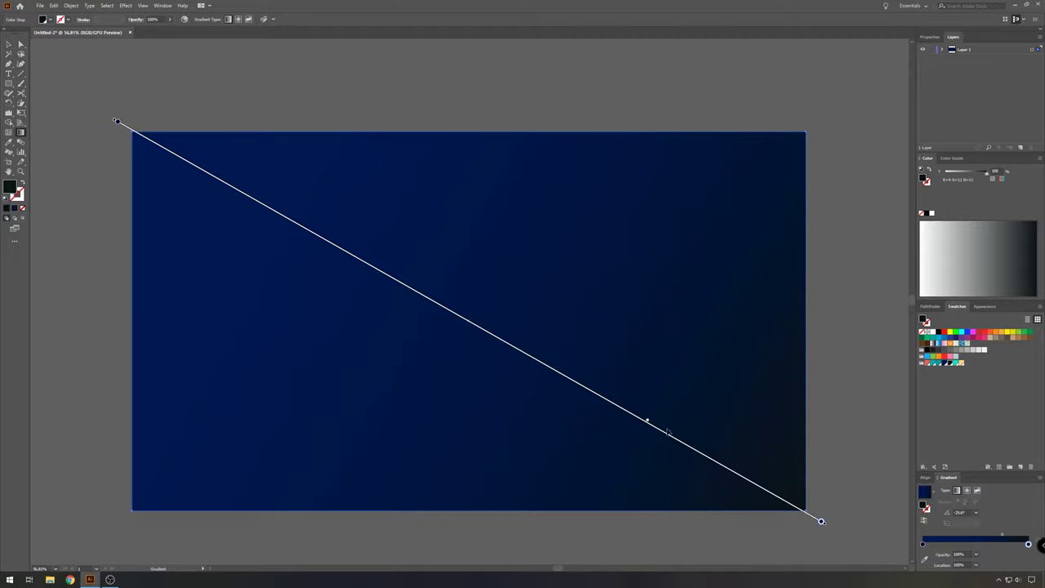
{"action": "left_click_drag", "start_coordinate": [647, 422], "coordinate": [575, 394]}
{"action": "left_click", "coordinate": [9, 45]}
{"action": "left_click", "coordinate": [77, 228]}
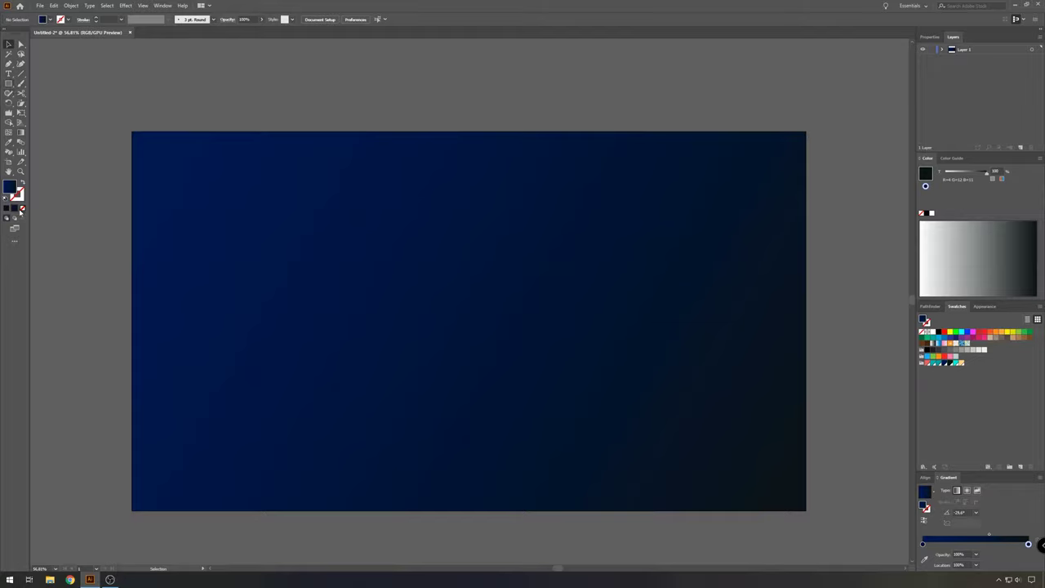
Draw a circle about 550 px in diameter centred on the artboard with the Ellipse tool
{"action": "key", "text": "l"}
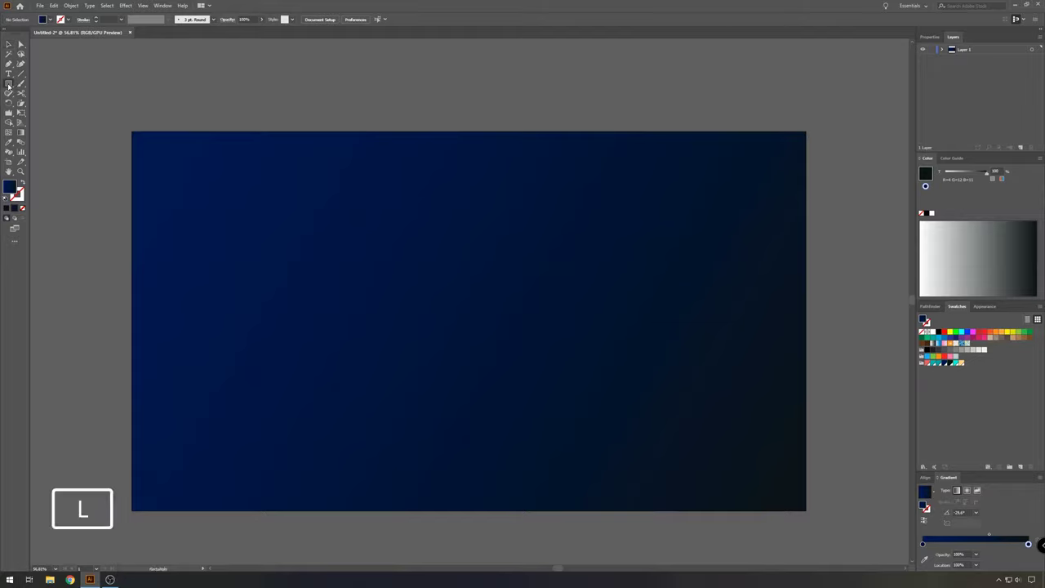
{"action": "left_click", "coordinate": [9, 85]}
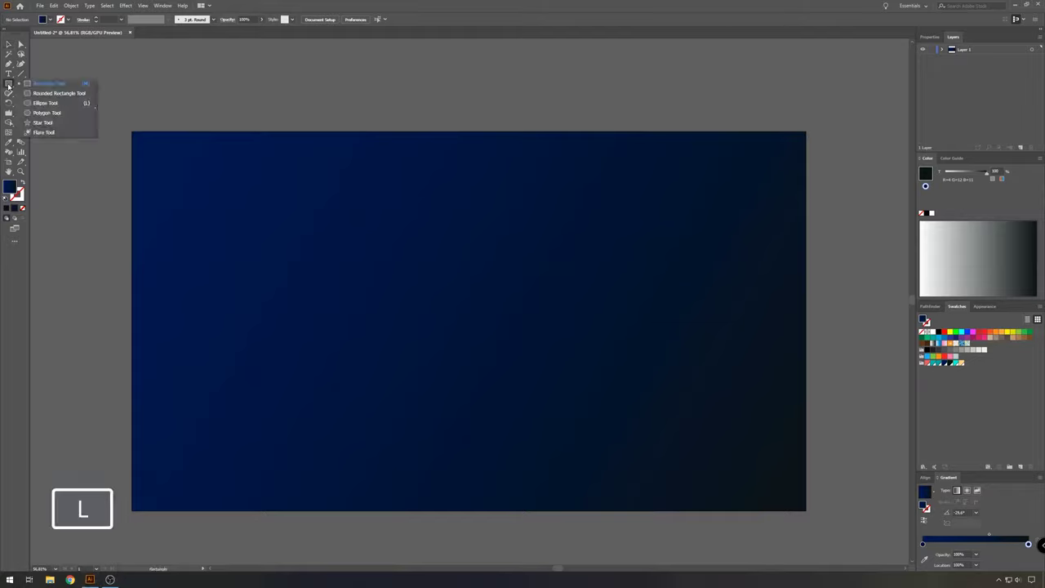
{"action": "left_click", "coordinate": [53, 104]}
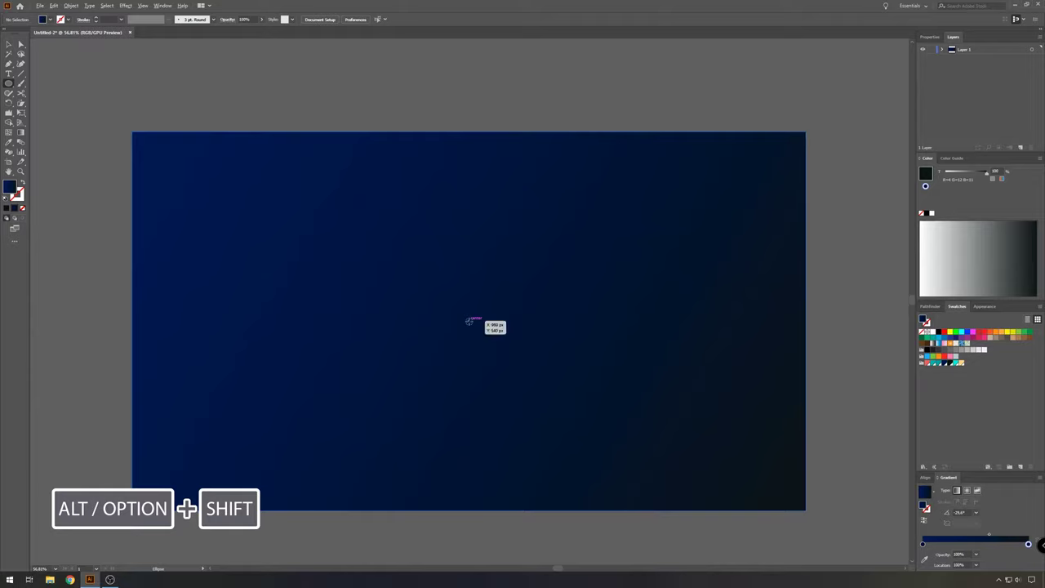
{"action": "left_click_drag", "start_coordinate": [470, 321], "coordinate": [539, 419]}
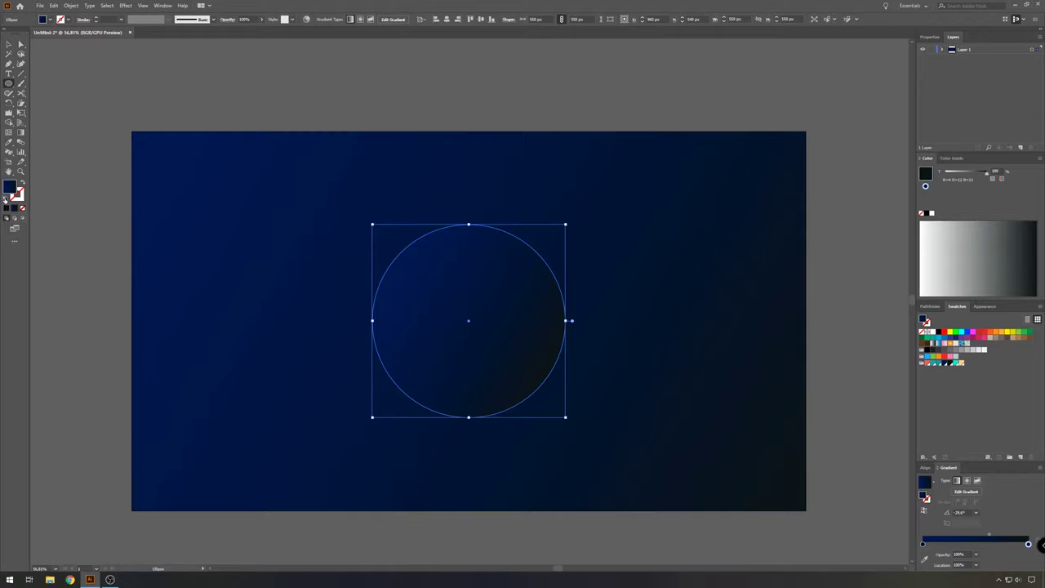
Give the circle no fill and a white 0.5 pt stroke
{"action": "left_click", "coordinate": [6, 199]}
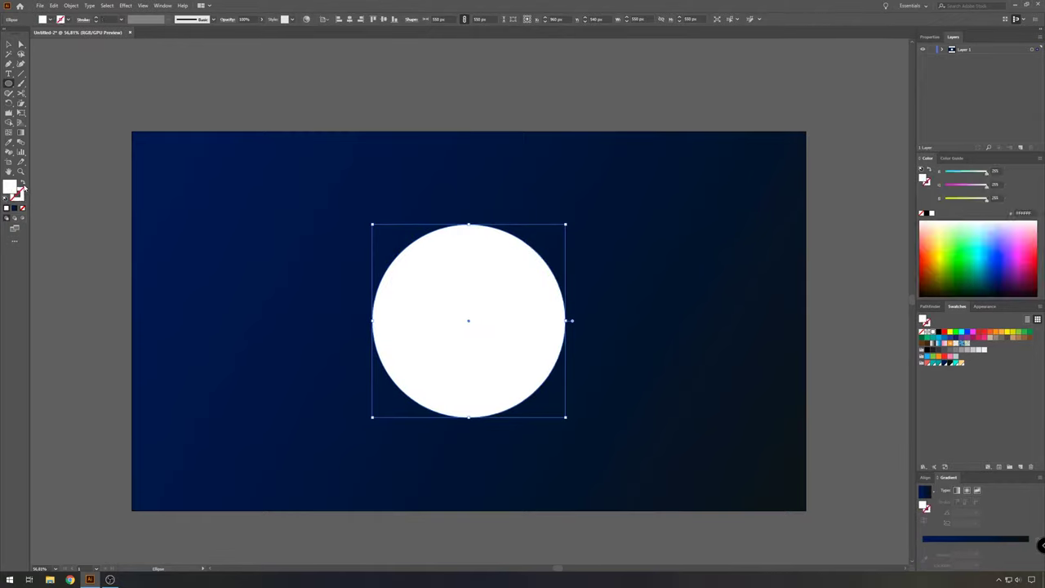
{"action": "left_click", "coordinate": [23, 186]}
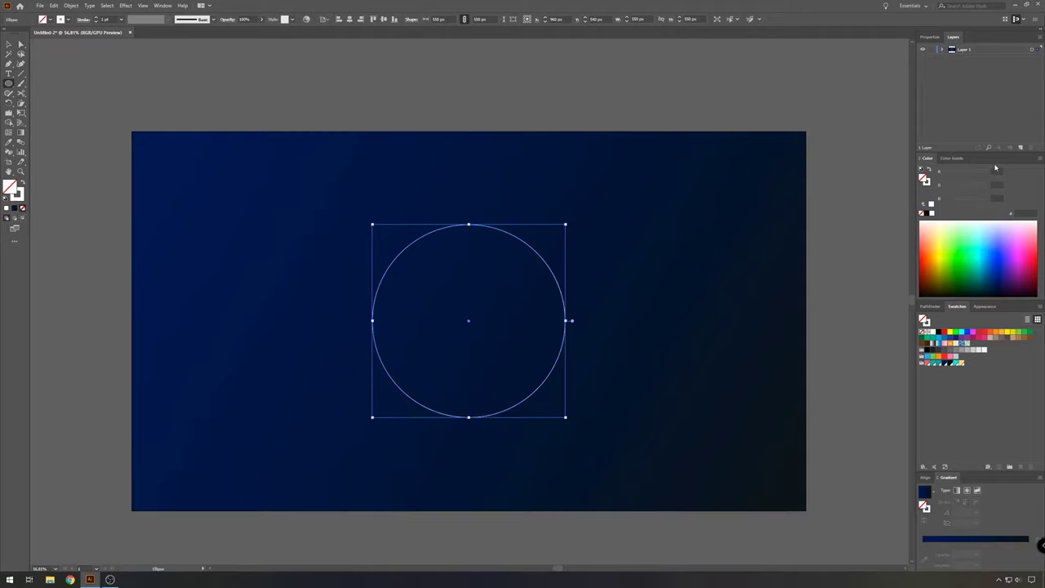
{"action": "left_click", "coordinate": [931, 37]}
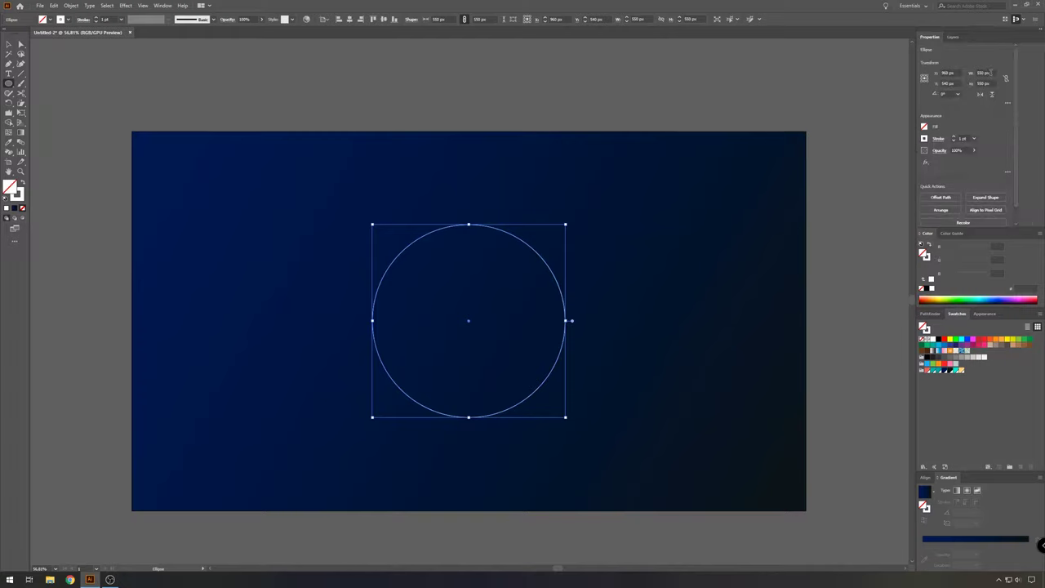
{"action": "left_click", "coordinate": [973, 139]}
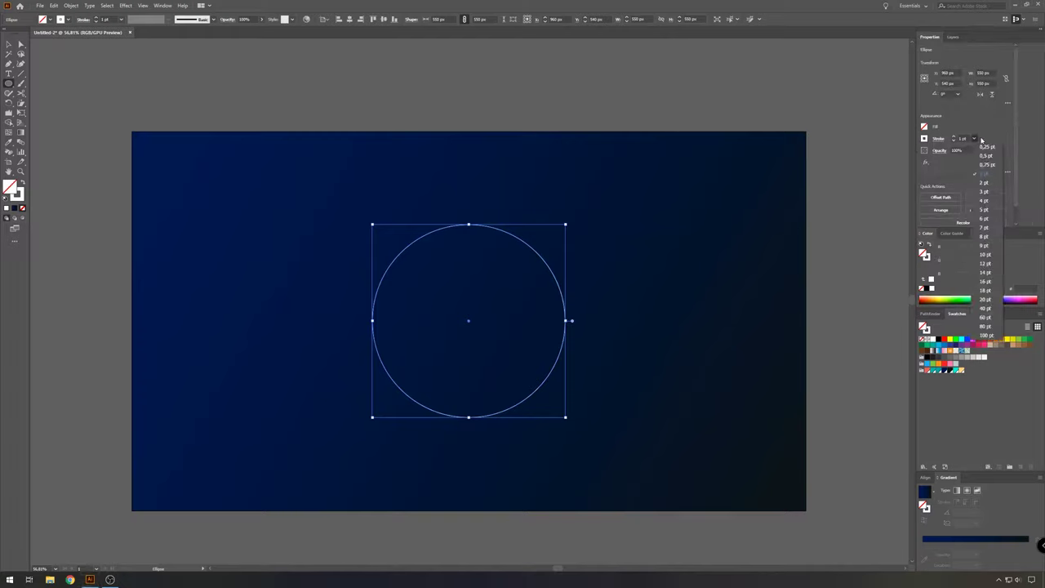
{"action": "left_click", "coordinate": [993, 155]}
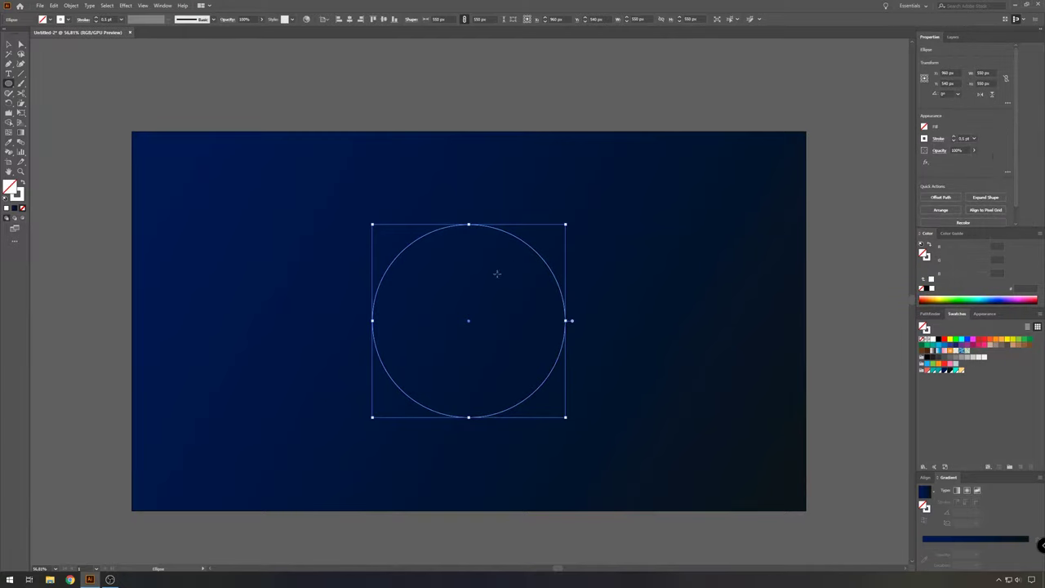
Paste a copy of the circle in front and scale it about its centre to about 360 px in diameter
{"action": "key", "text": "ctrl+c"}
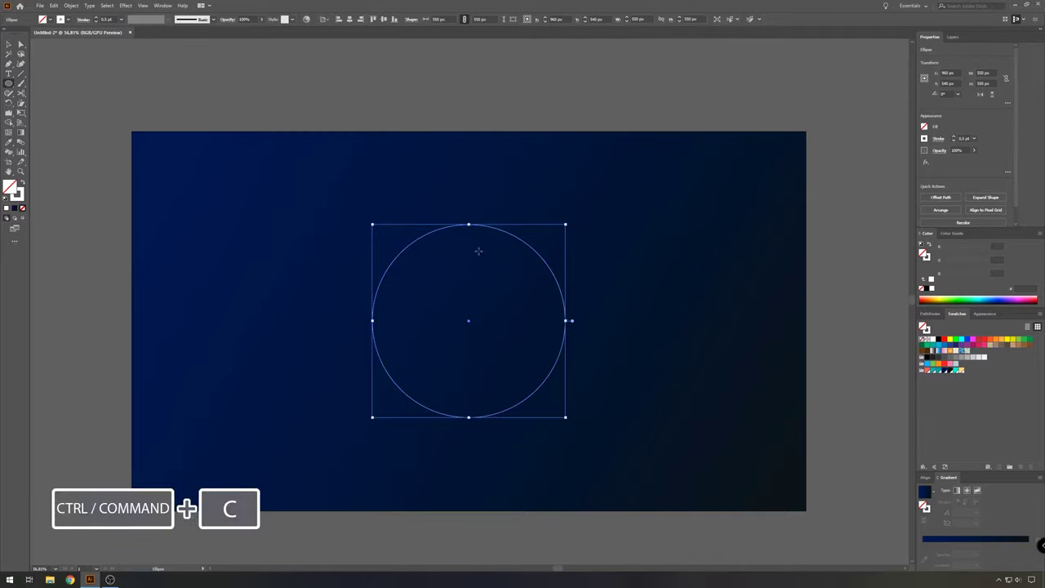
{"action": "left_click", "coordinate": [54, 6]}
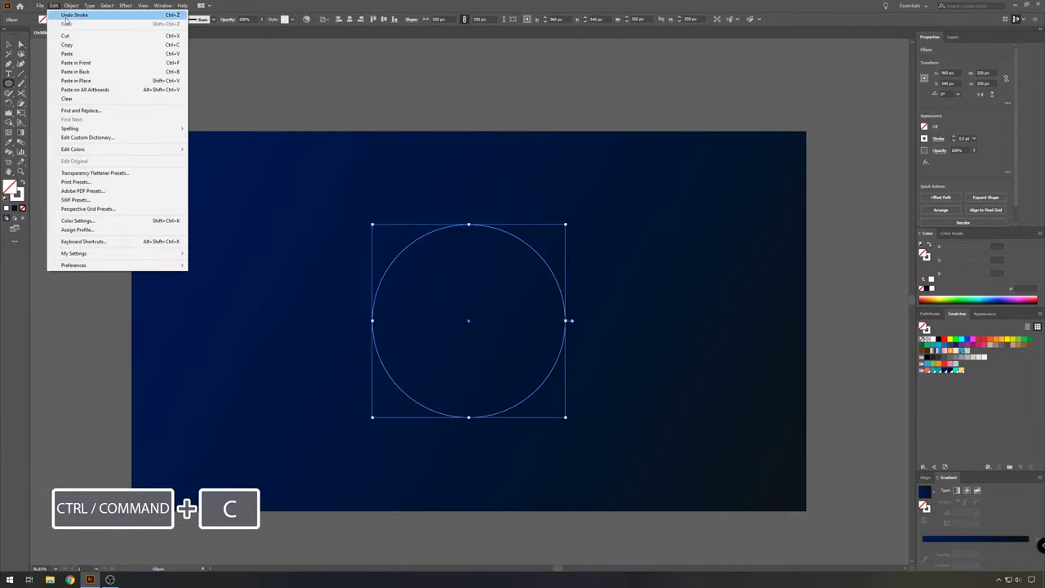
{"action": "left_click", "coordinate": [54, 7]}
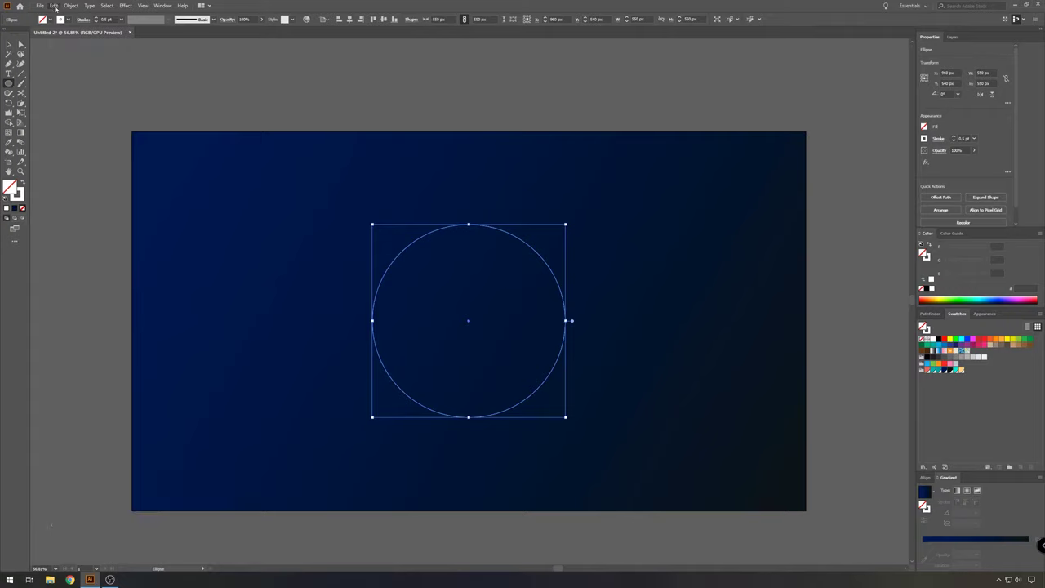
{"action": "left_click", "coordinate": [54, 7]}
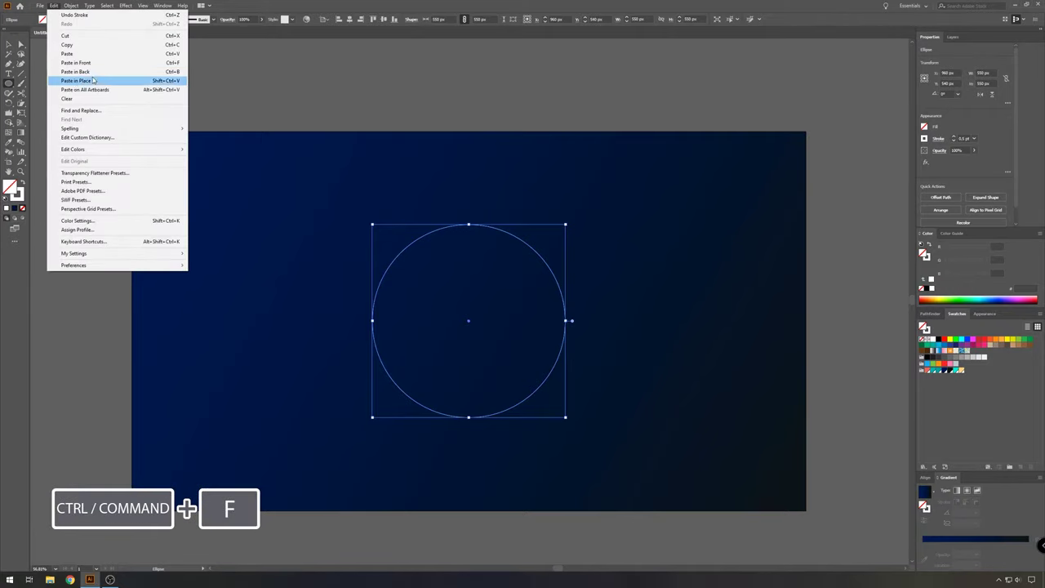
{"action": "left_click", "coordinate": [76, 63]}
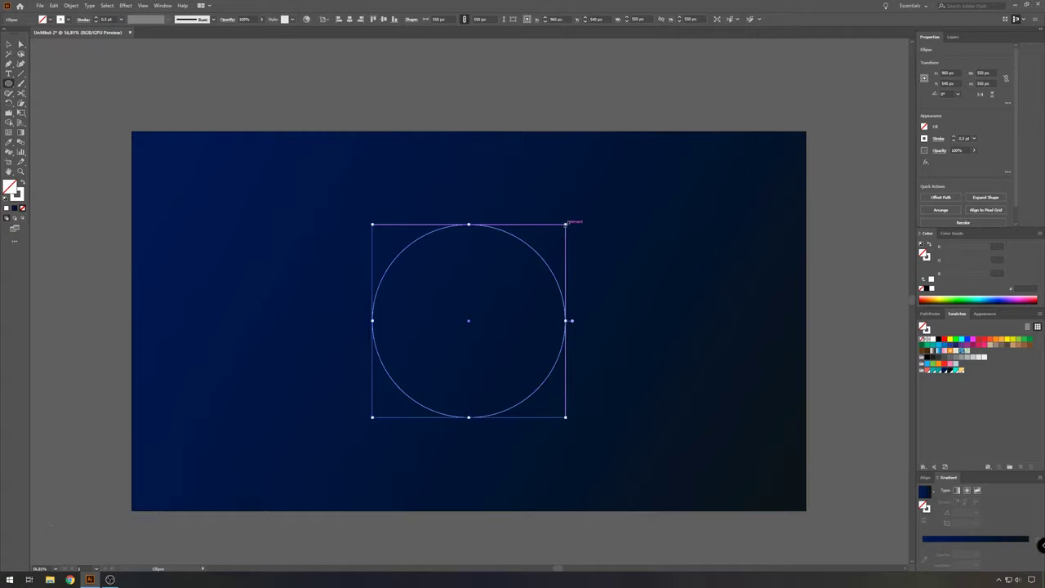
{"action": "left_click_drag", "start_coordinate": [566, 223], "coordinate": [566, 224]}
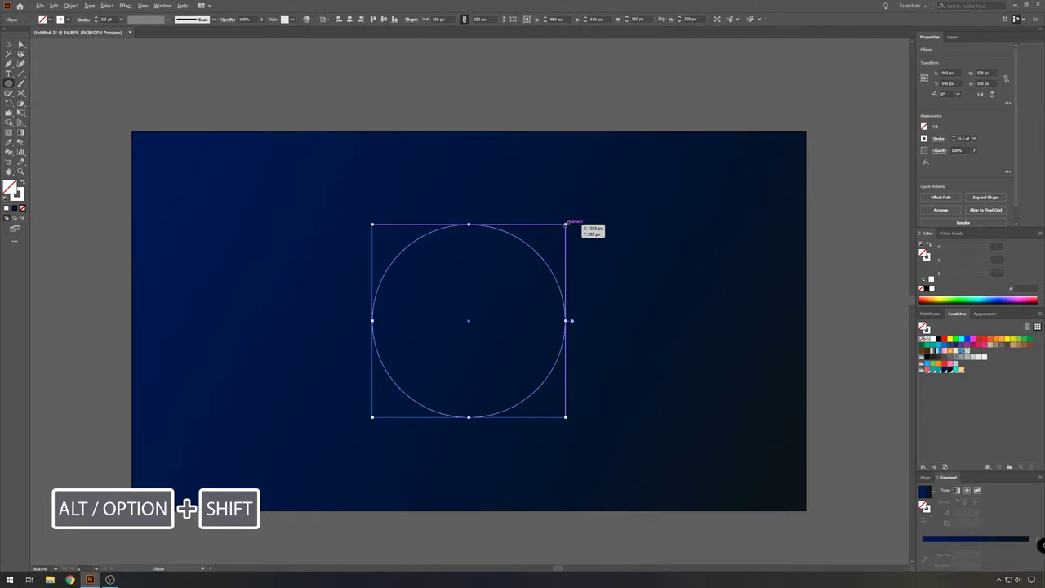
{"action": "left_click_drag", "start_coordinate": [566, 223], "coordinate": [553, 258]}
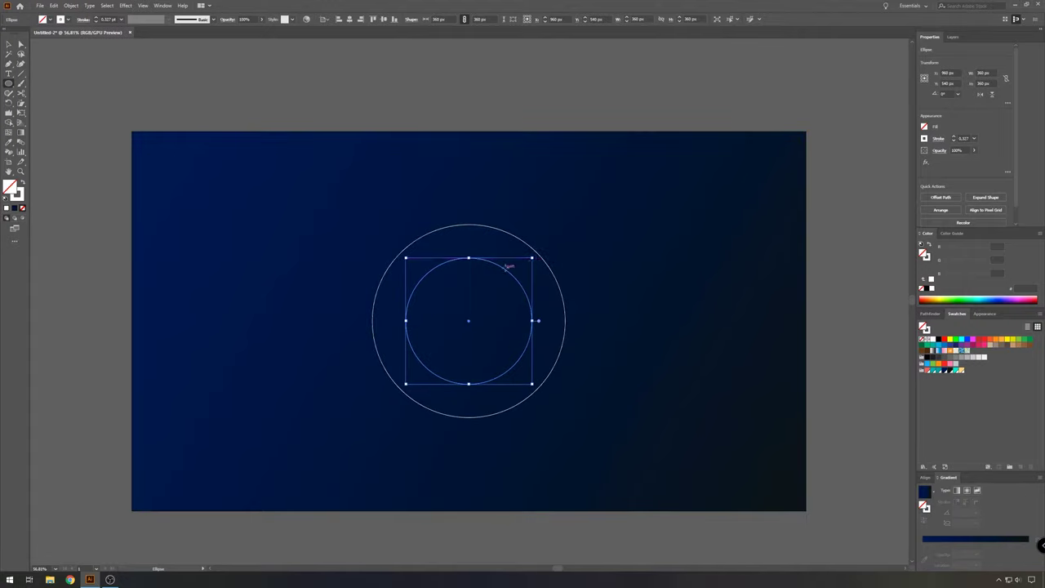
Set the stroke of both circles to a 0.5 pt weight with round caps
{"action": "left_click", "coordinate": [9, 44]}
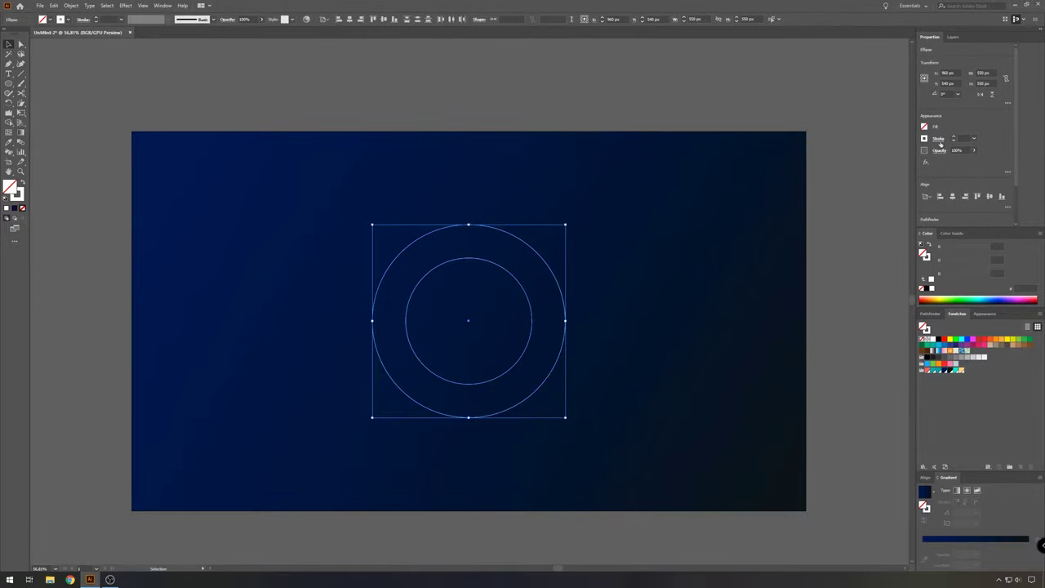
{"action": "left_click", "coordinate": [940, 141]}
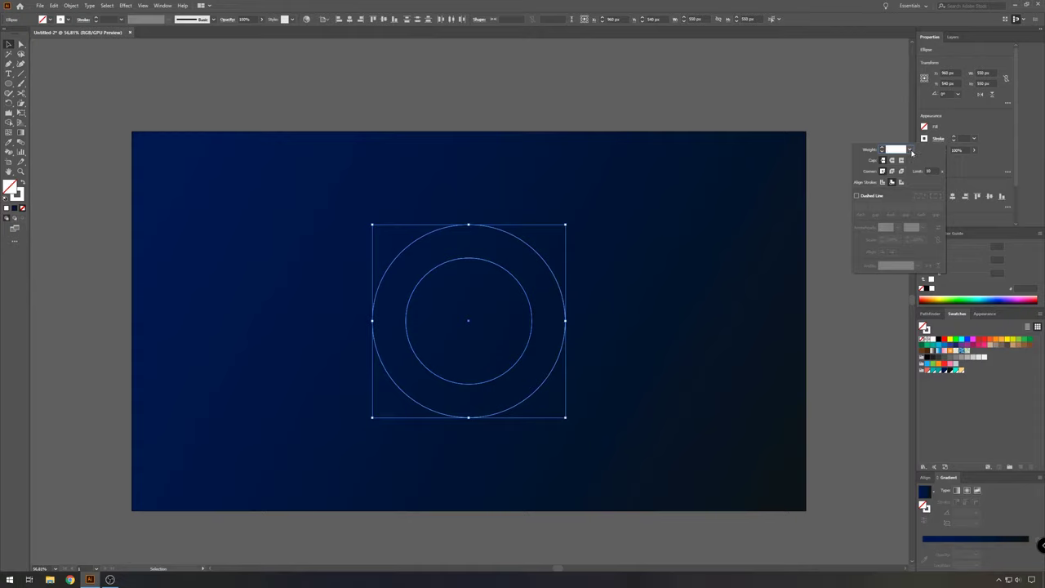
{"action": "left_click", "coordinate": [912, 152]}
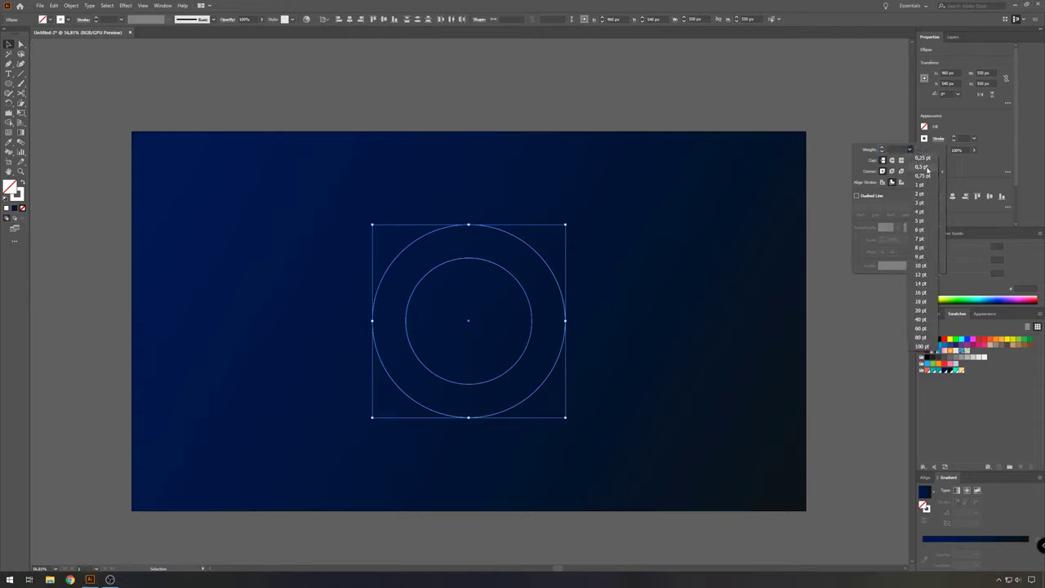
{"action": "left_click", "coordinate": [928, 168]}
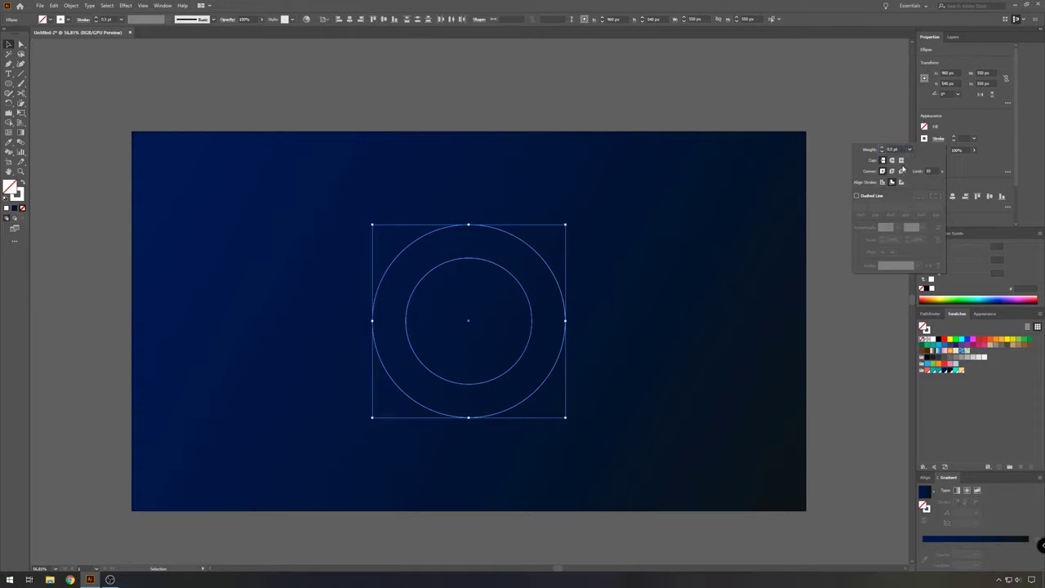
{"action": "left_click", "coordinate": [893, 162]}
Make the stroke of both circles a dashed line with 2 pt dashes and 2 pt gaps, and deselect them
{"action": "left_click", "coordinate": [858, 197]}
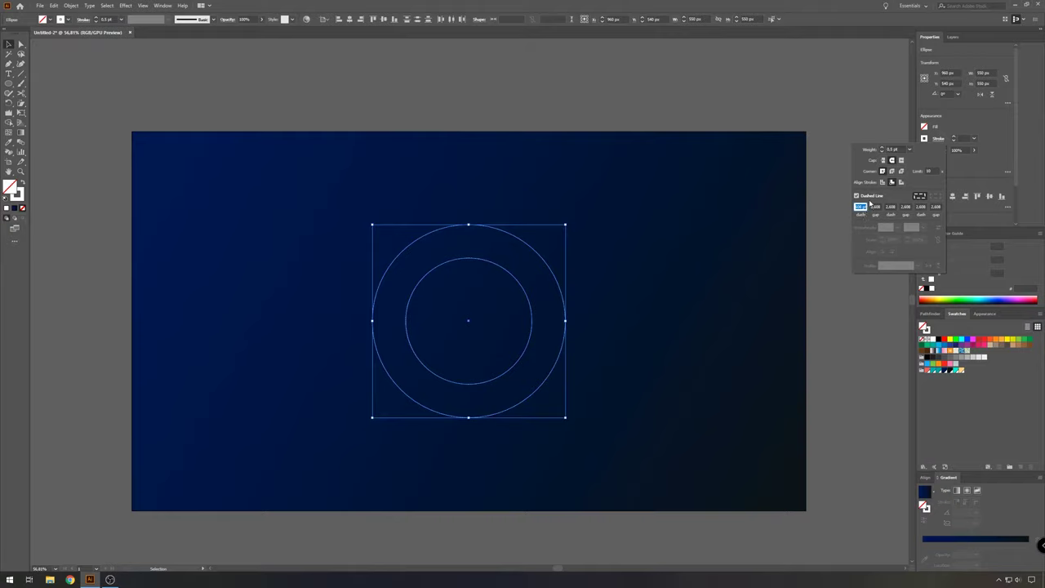
{"action": "type", "text": "2"}
{"action": "key", "text": "Tab"}
{"action": "type", "text": "2"}
{"action": "key", "text": "Tab"}
{"action": "type", "text": "2"}
{"action": "key", "text": "Tab"}
{"action": "type", "text": "2"}
{"action": "key", "text": "Tab"}
{"action": "type", "text": "2"}
{"action": "key", "text": "Return"}
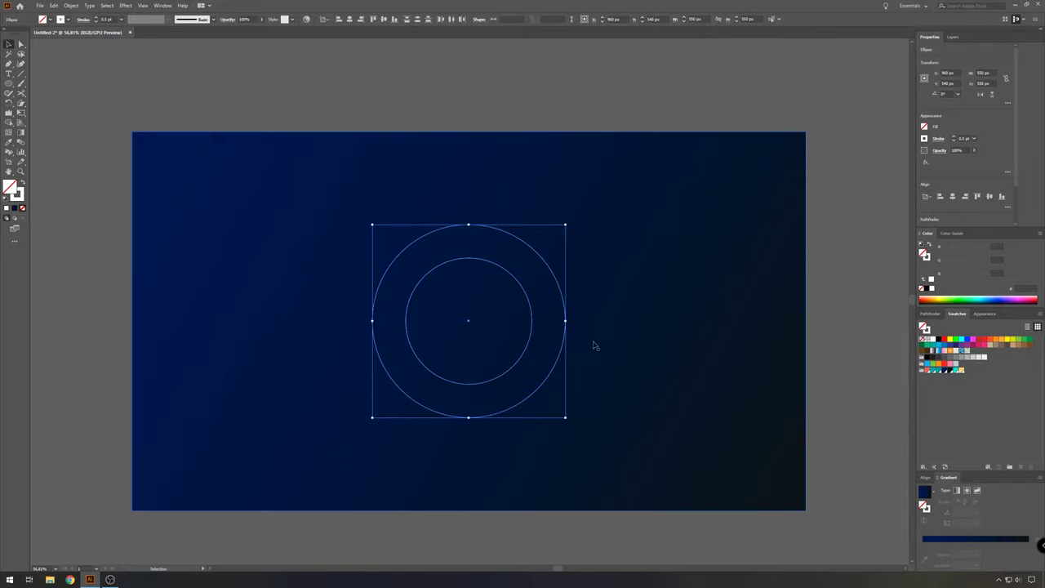
{"action": "left_click", "coordinate": [564, 355]}
{"action": "scroll", "coordinate": [508, 369], "scroll_direction": "up", "scroll_amount": 3}
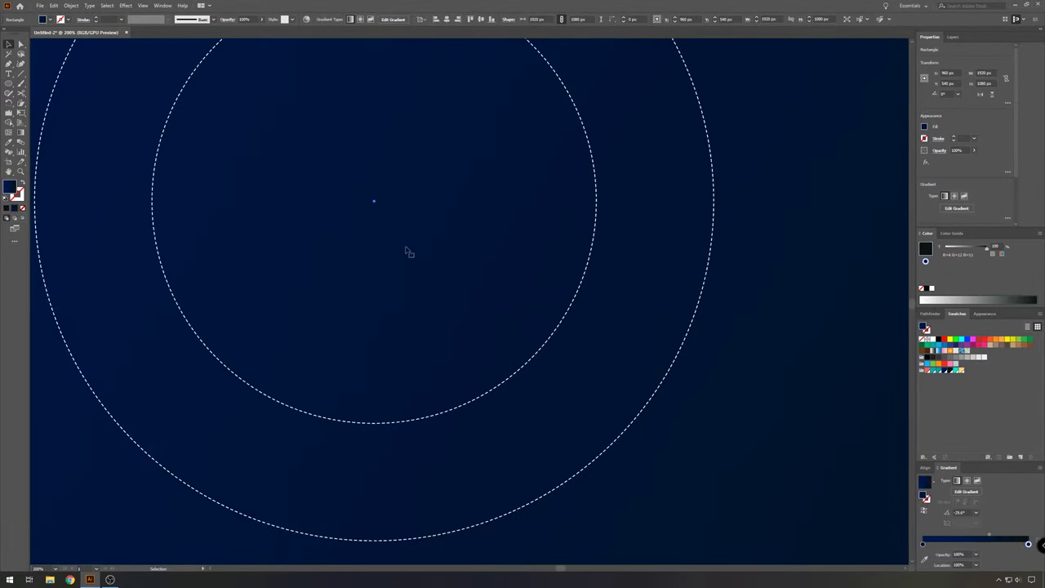
{"action": "scroll", "coordinate": [333, 342], "scroll_direction": "down", "scroll_amount": 3}
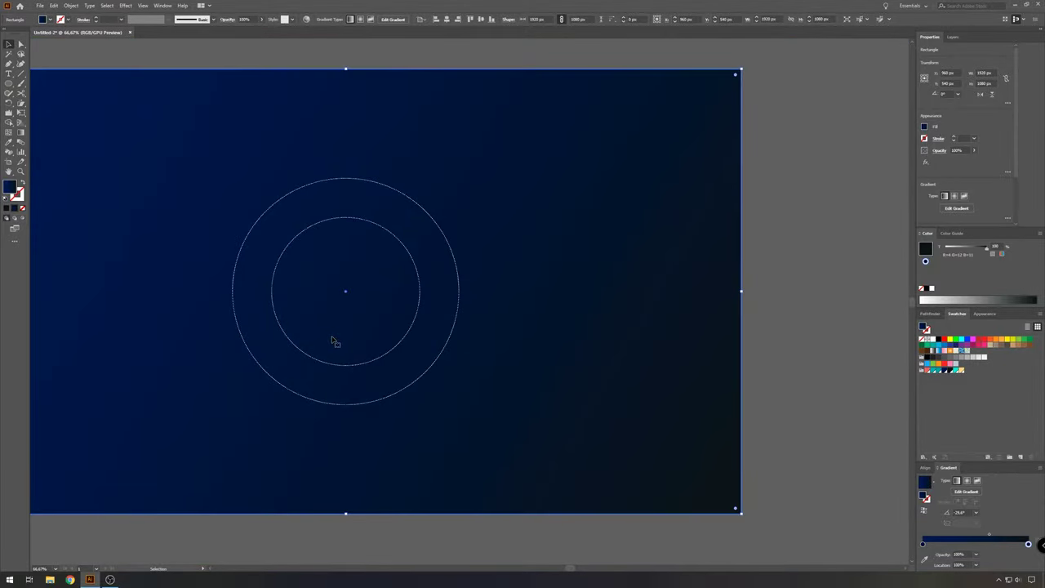
Reduce the stroke weight of both dashed circles to 0.25 pt and deselect them
{"action": "left_click", "coordinate": [447, 231]}
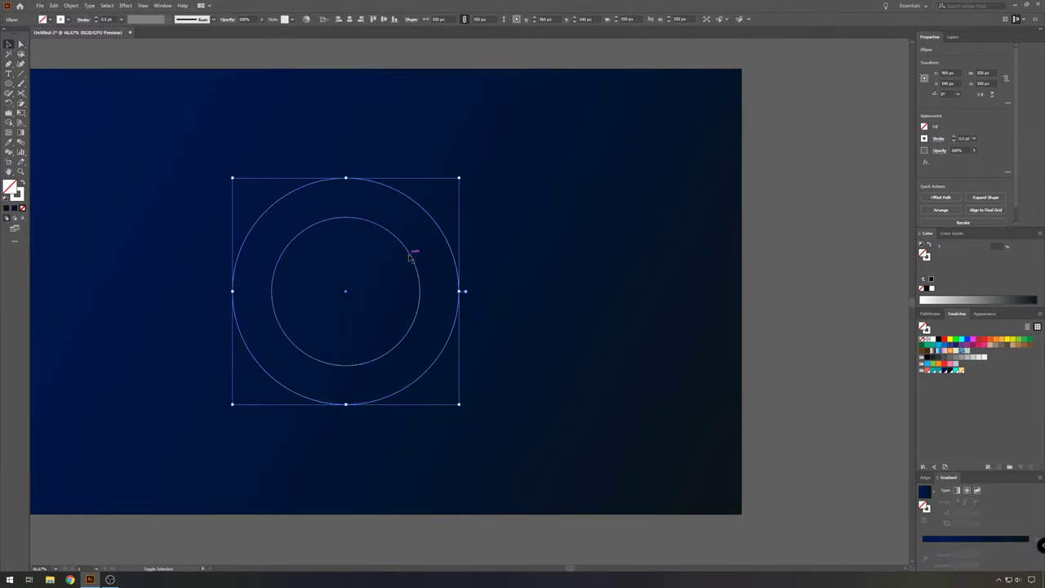
{"action": "left_click", "coordinate": [413, 255], "text": "shift"}
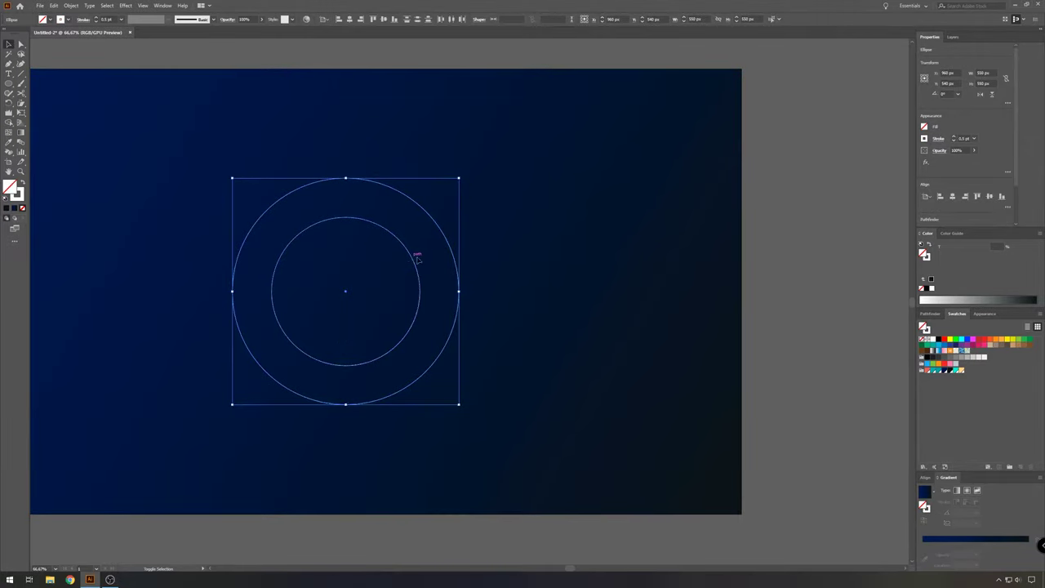
{"action": "left_click", "coordinate": [974, 139]}
{"action": "left_click", "coordinate": [988, 152]}
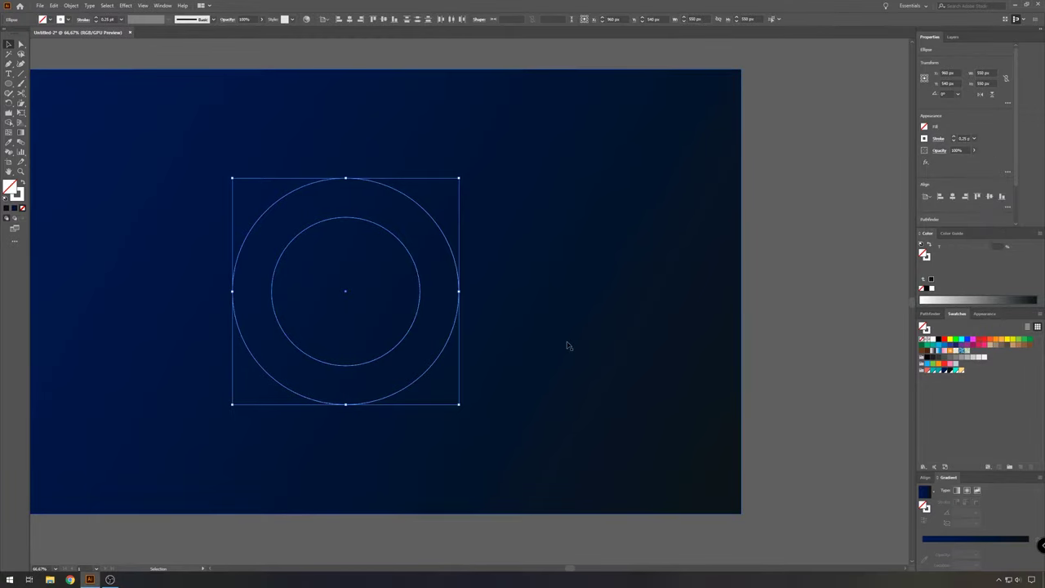
{"action": "left_click", "coordinate": [412, 368]}
{"action": "scroll", "coordinate": [315, 391], "scroll_direction": "up", "scroll_amount": 3}
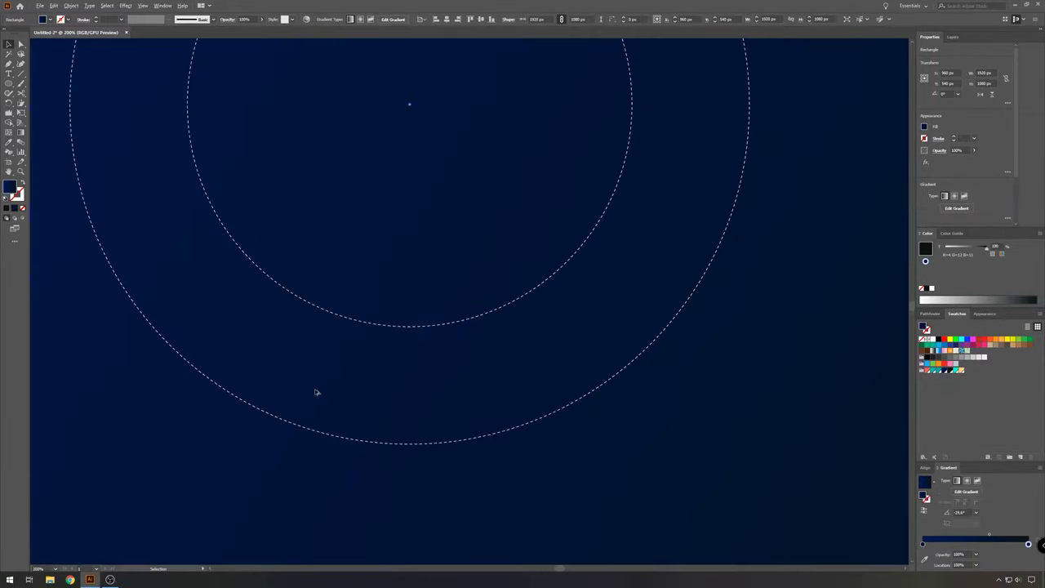
{"action": "scroll", "coordinate": [316, 392], "scroll_direction": "up", "scroll_amount": 1}
{"action": "scroll", "coordinate": [316, 392], "scroll_direction": "down", "scroll_amount": 5}
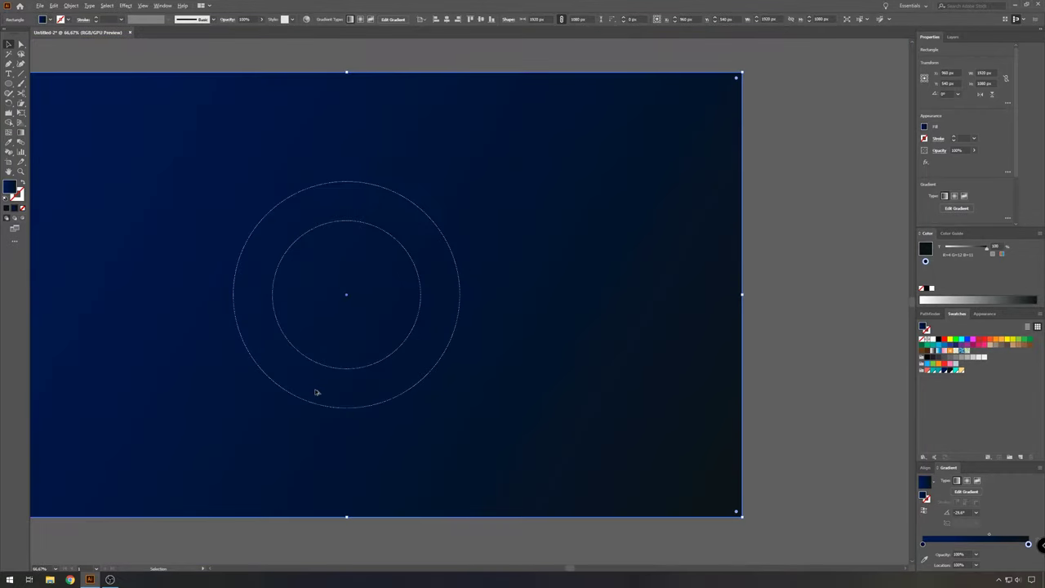
Select both dashed circles and copy them to the clipboard
{"action": "left_click", "coordinate": [406, 198]}
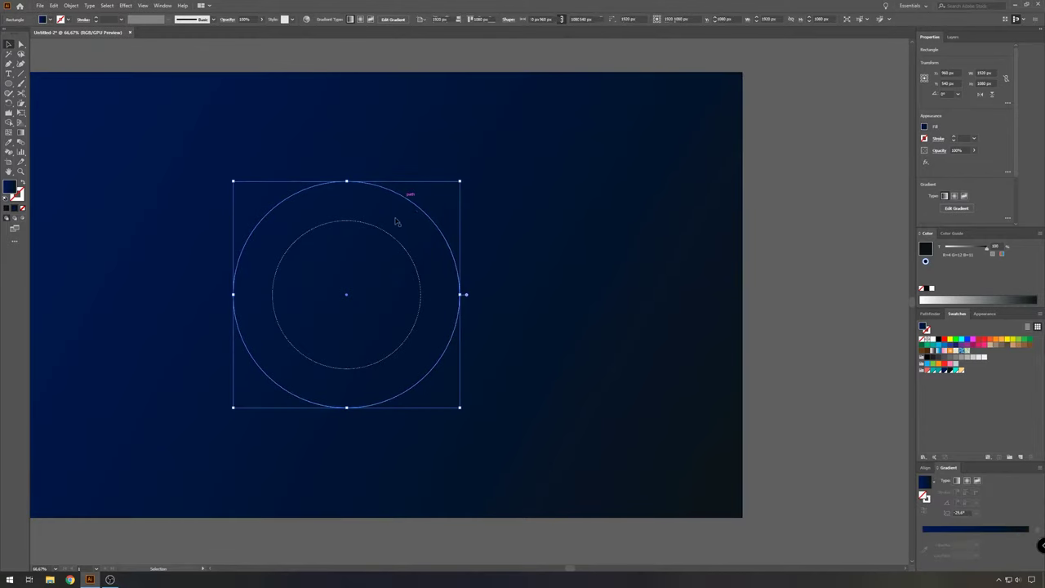
{"action": "left_click", "coordinate": [53, 6]}
{"action": "left_click", "coordinate": [71, 46]}
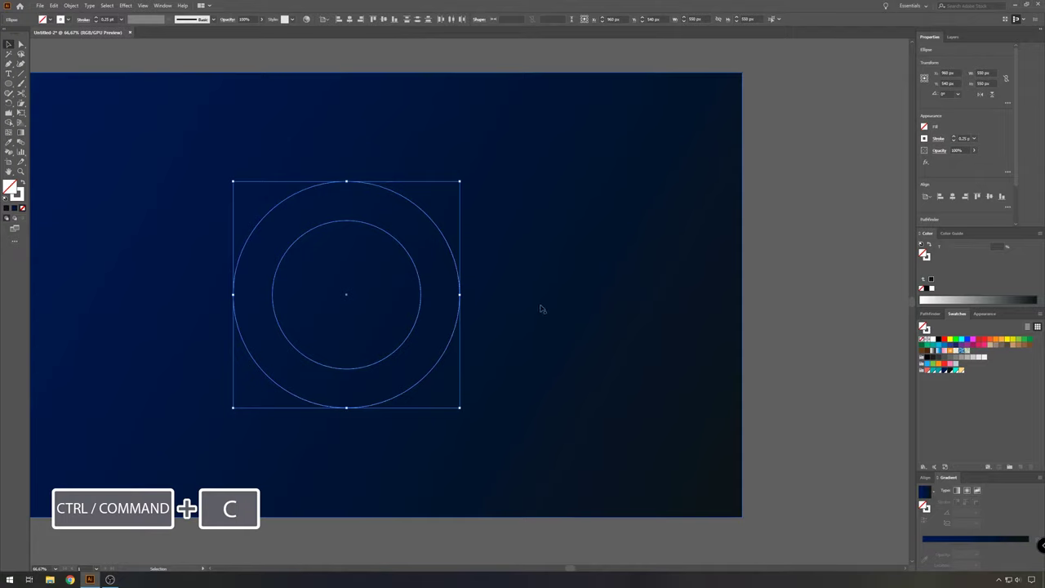
Give the inner circle a teal swatch as its stroke colour and leave it without a fill
{"action": "left_click", "coordinate": [433, 317]}
{"action": "left_click", "coordinate": [424, 307]}
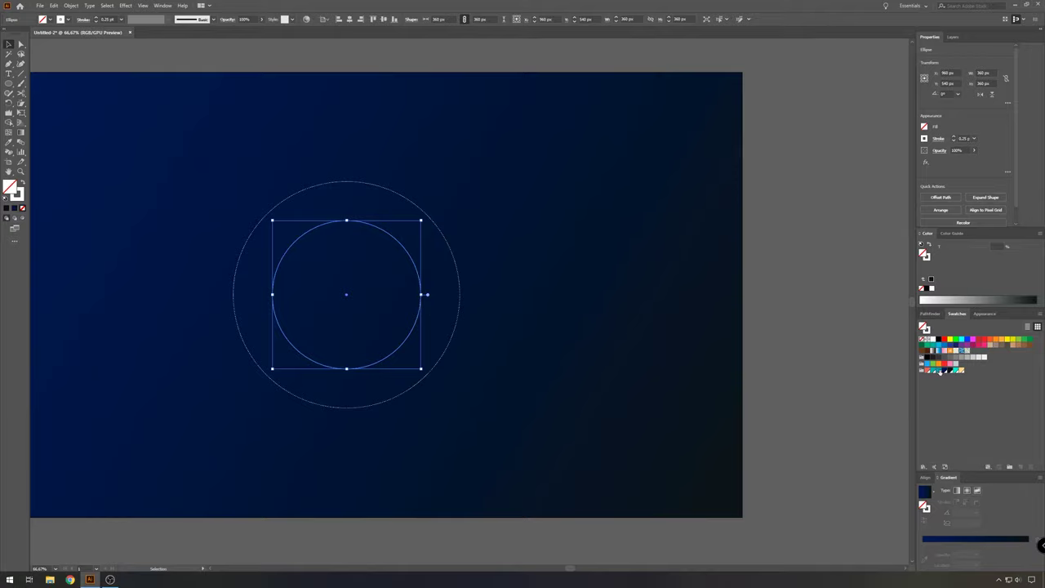
{"action": "left_click", "coordinate": [939, 371]}
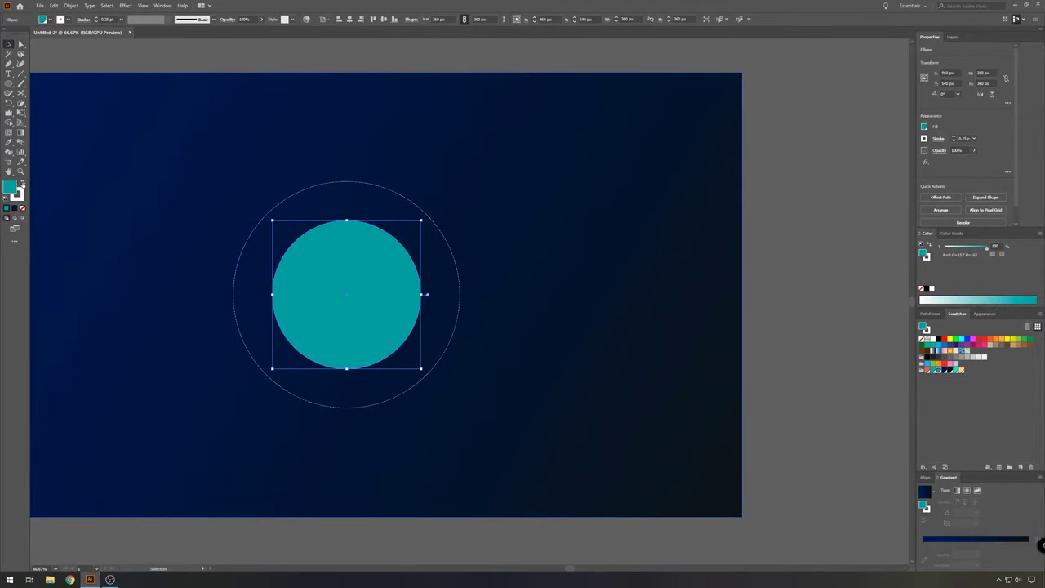
{"action": "left_click", "coordinate": [23, 183]}
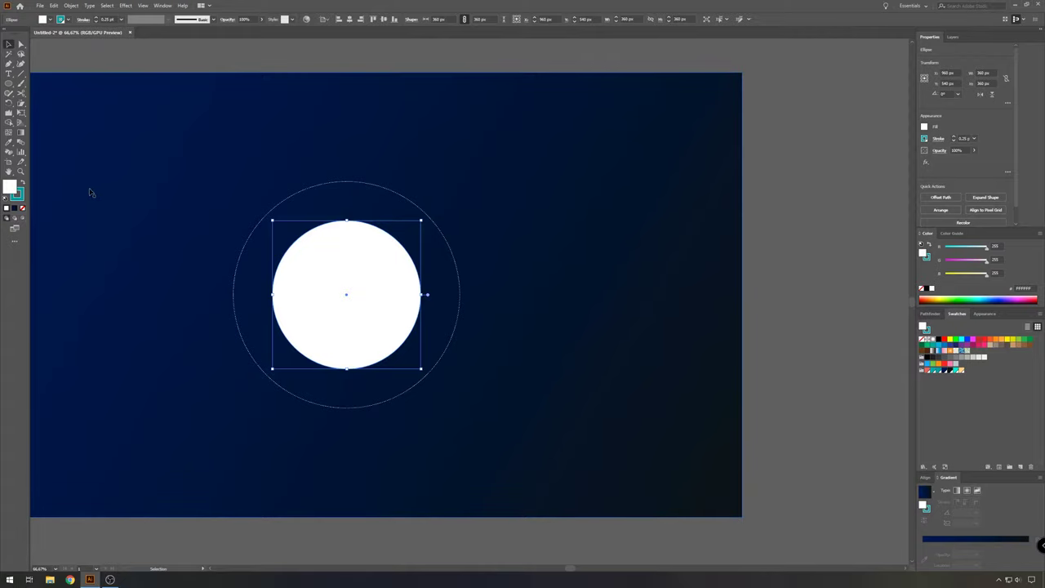
{"action": "left_click", "coordinate": [23, 209]}
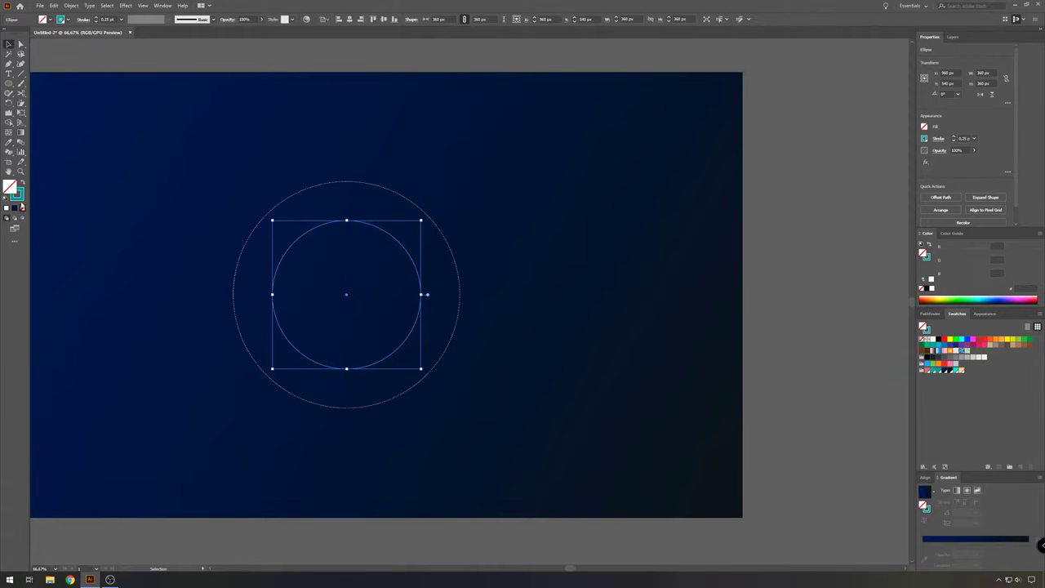
Change the outer circle's stroke to the lighter teal swatch and deselect the circle
{"action": "left_click_drag", "start_coordinate": [480, 292], "coordinate": [464, 297]}
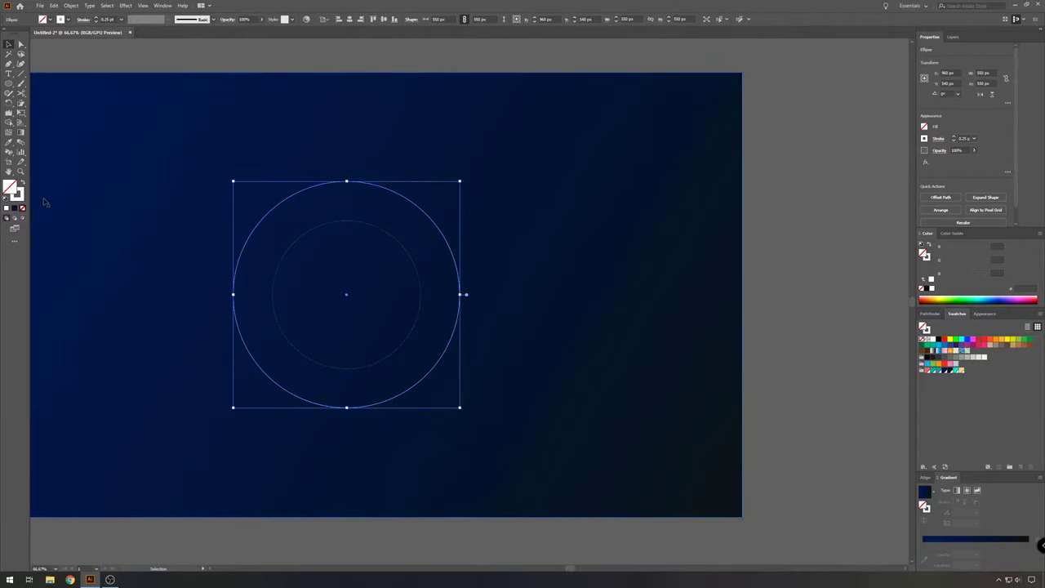
{"action": "left_click", "coordinate": [17, 194]}
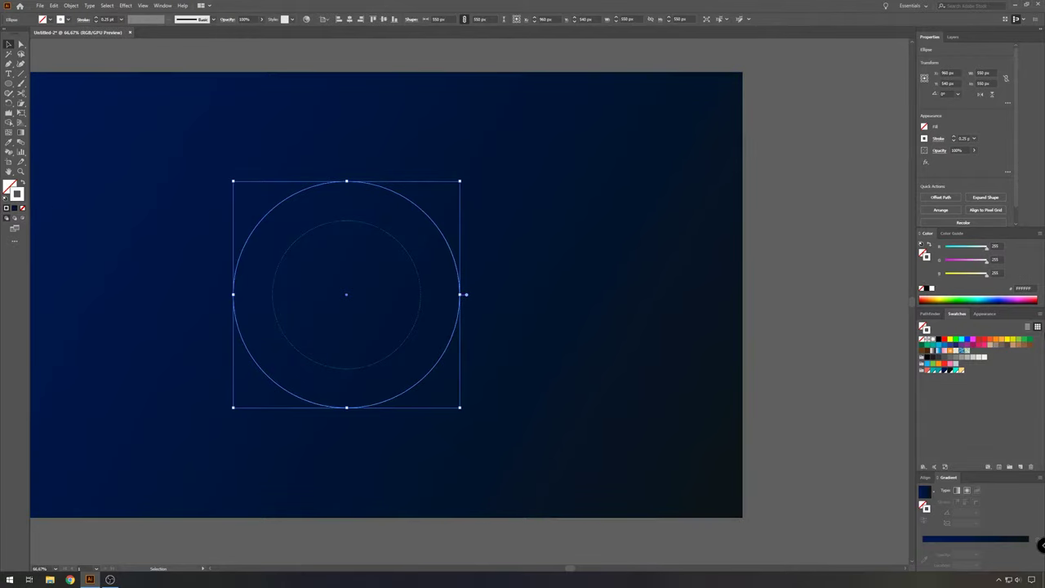
{"action": "left_click", "coordinate": [933, 372]}
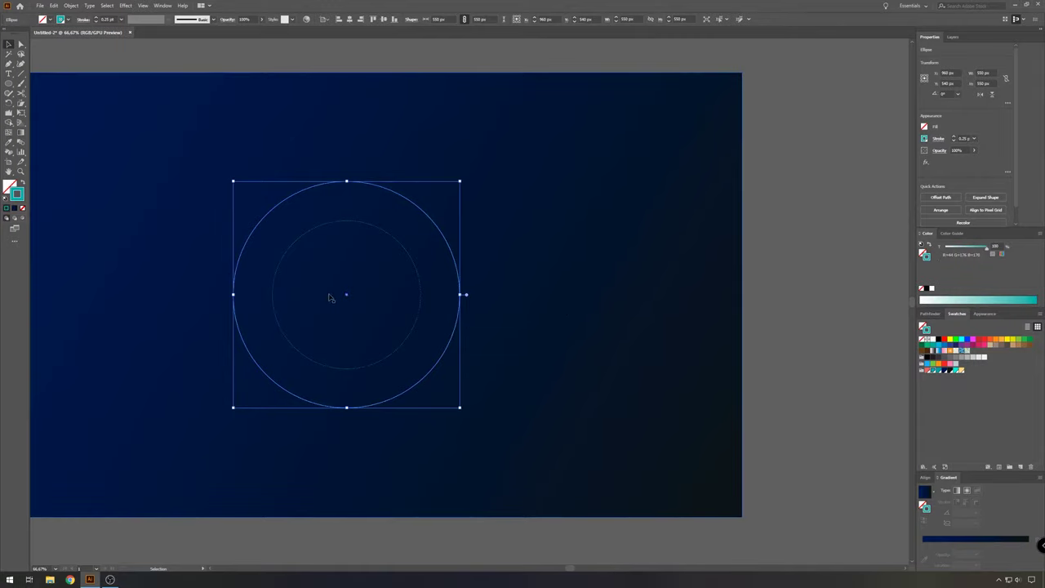
{"action": "left_click", "coordinate": [670, 324]}
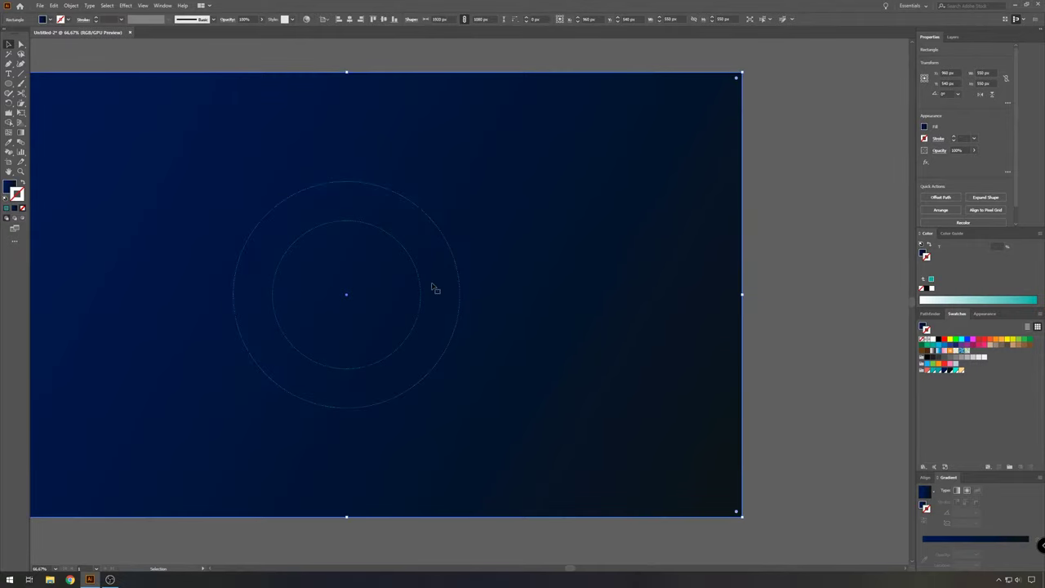
Select the inner and outer teal circles and make a blend between them
{"action": "left_click", "coordinate": [452, 247]}
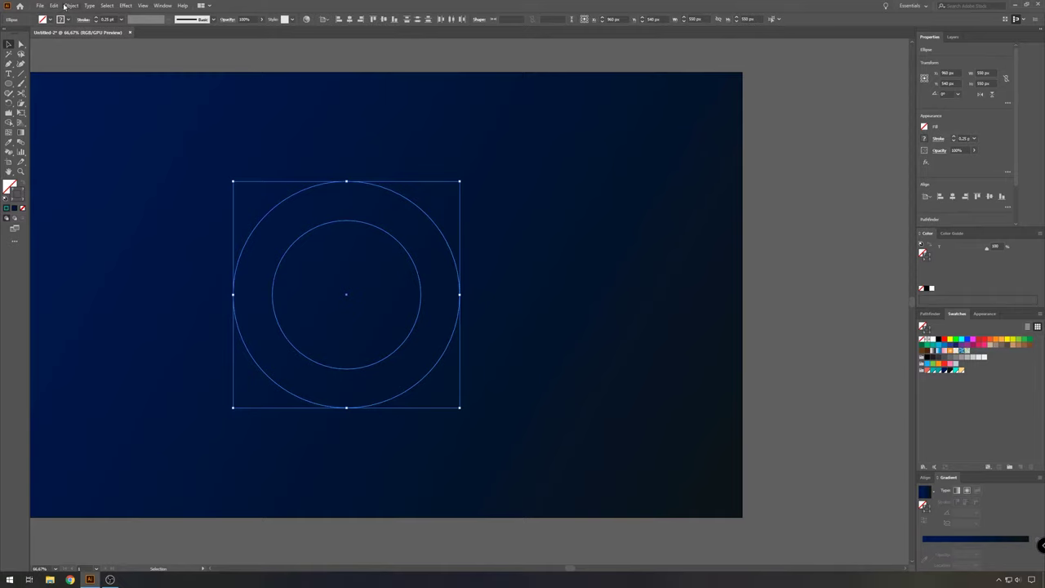
{"action": "left_click", "coordinate": [69, 6]}
{"action": "mouse_move", "coordinate": [120, 227]}
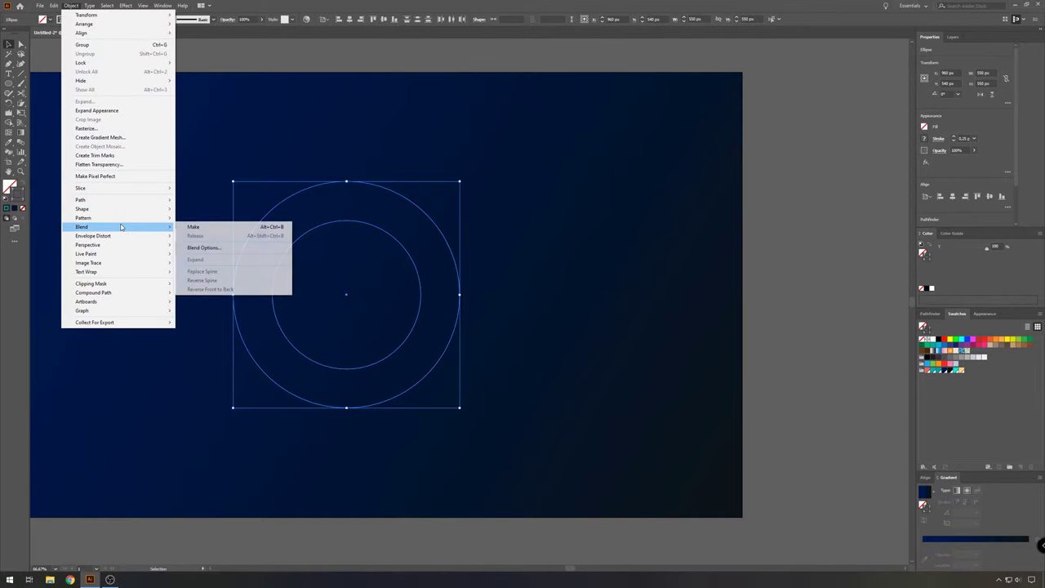
{"action": "left_click", "coordinate": [196, 226]}
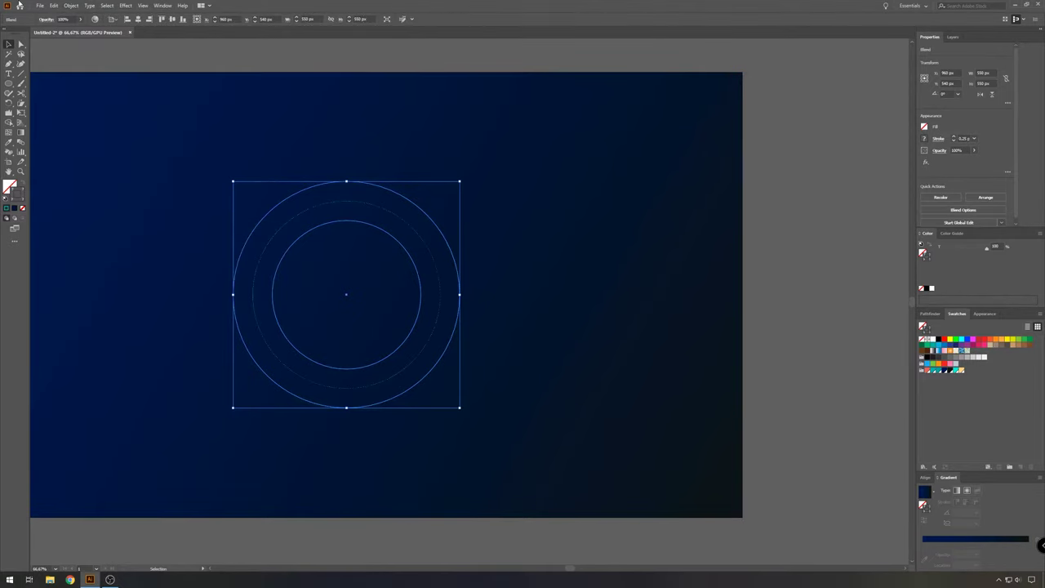
Set the blend's spacing to 50 specified steps with preview on, apply it and deselect the ring
{"action": "left_click", "coordinate": [67, 5]}
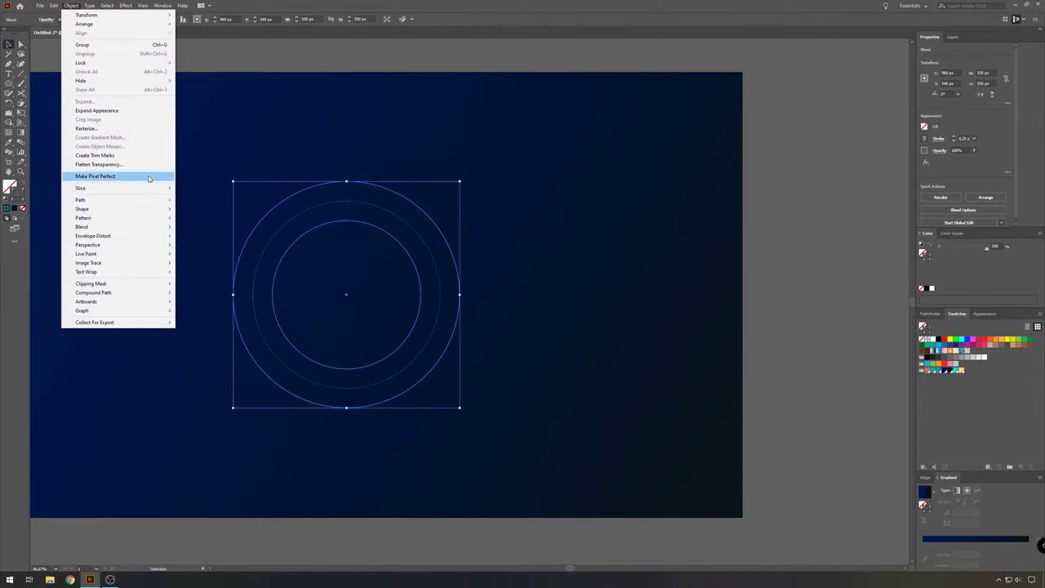
{"action": "mouse_move", "coordinate": [154, 229]}
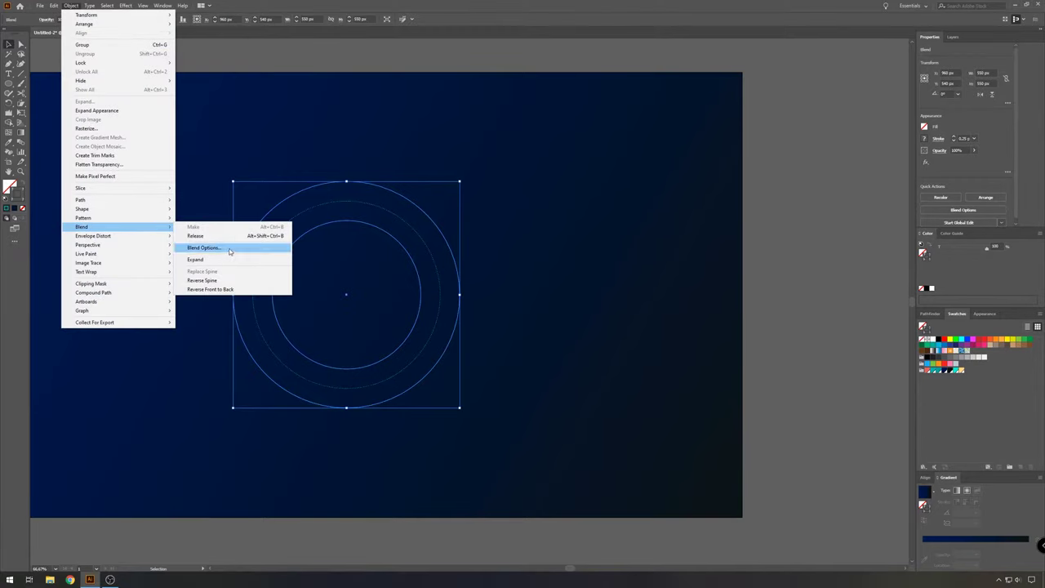
{"action": "left_click", "coordinate": [204, 247]}
{"action": "left_click_drag", "start_coordinate": [911, 217], "coordinate": [629, 206]}
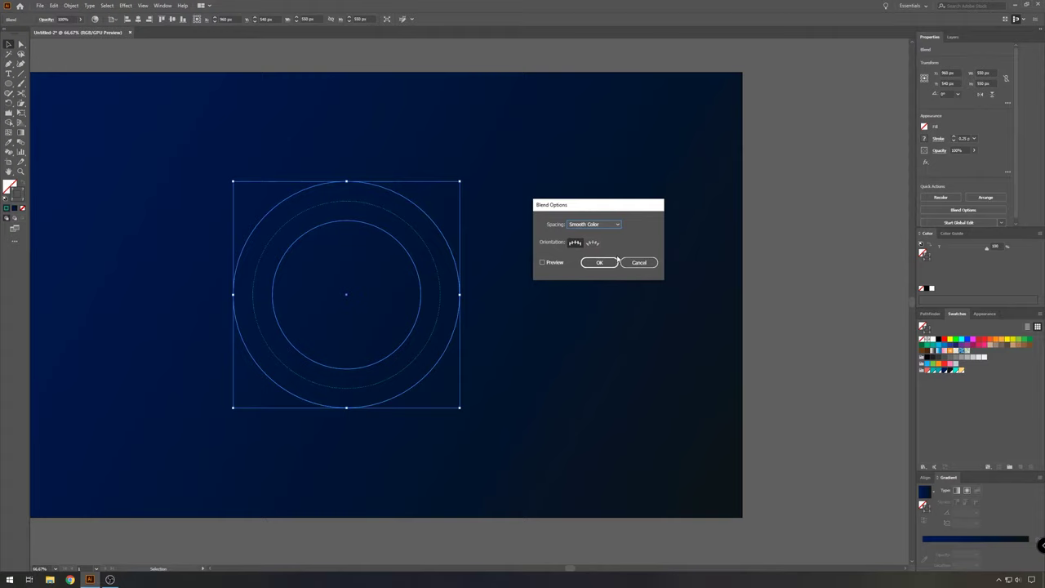
{"action": "left_click", "coordinate": [614, 225]}
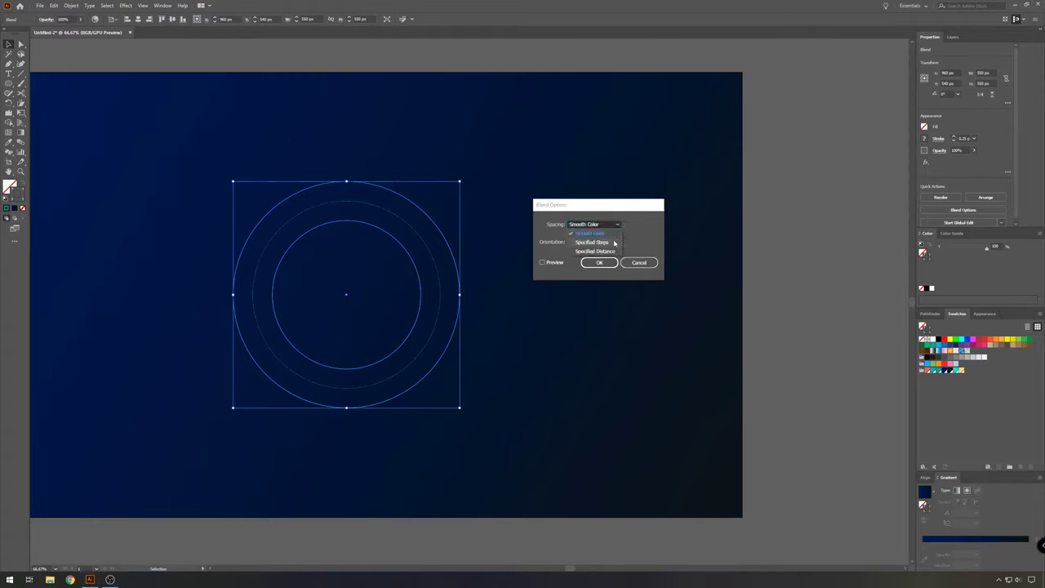
{"action": "left_click", "coordinate": [590, 242]}
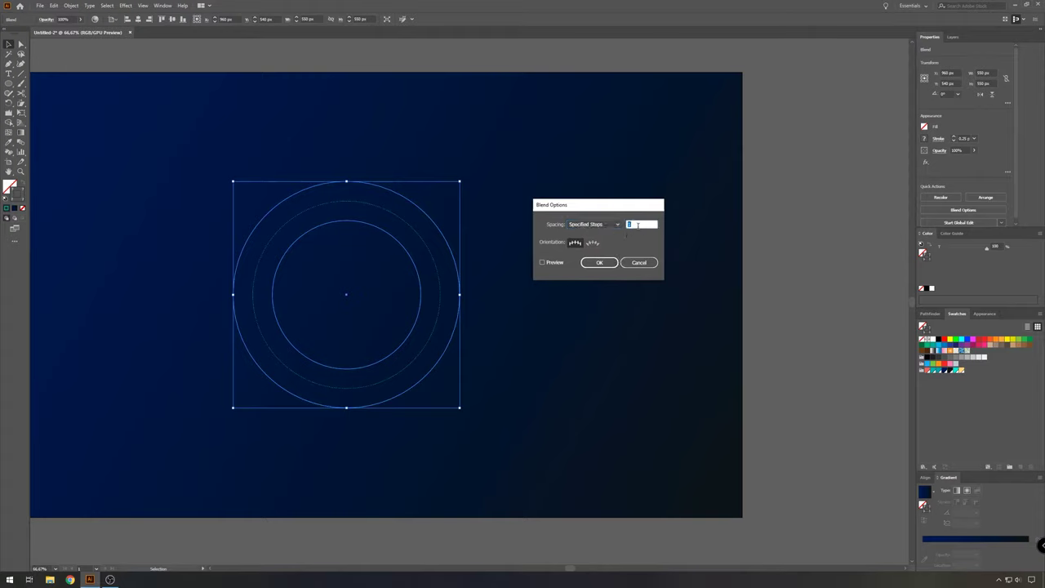
{"action": "left_click", "coordinate": [544, 262]}
{"action": "left_click", "coordinate": [629, 226]}
{"action": "left_click", "coordinate": [541, 262]}
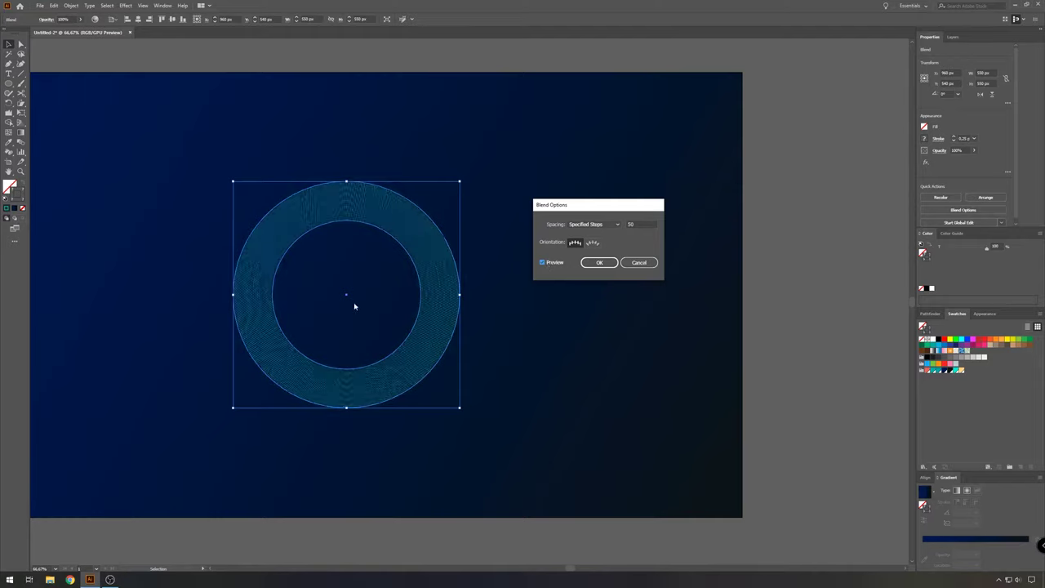
{"action": "left_click", "coordinate": [602, 262]}
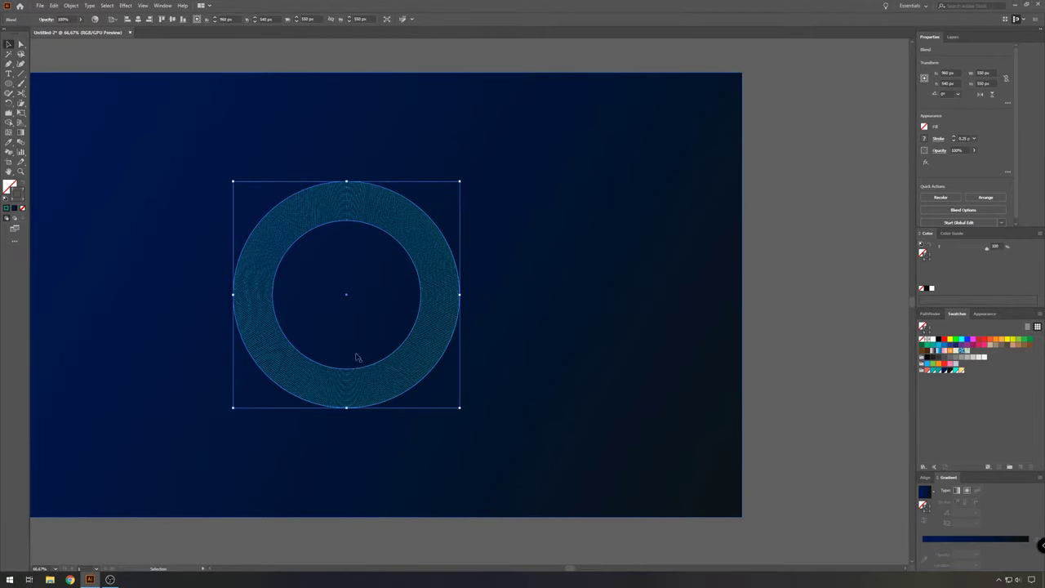
{"action": "left_click", "coordinate": [193, 356]}
{"action": "scroll", "coordinate": [189, 376], "scroll_direction": "up", "scroll_amount": 1}
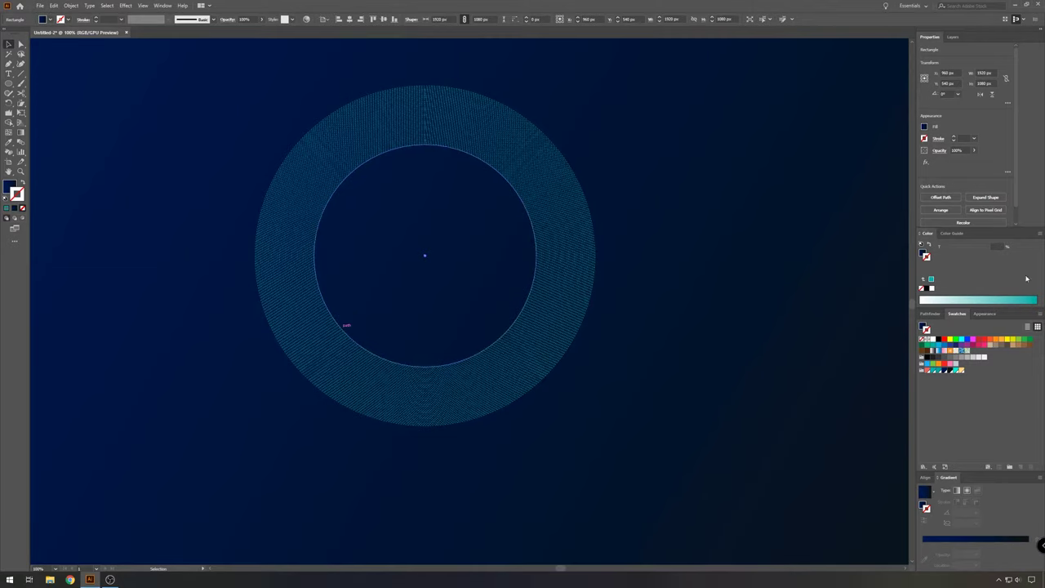
{"action": "scroll", "coordinate": [742, 312], "scroll_direction": "down", "scroll_amount": 1}
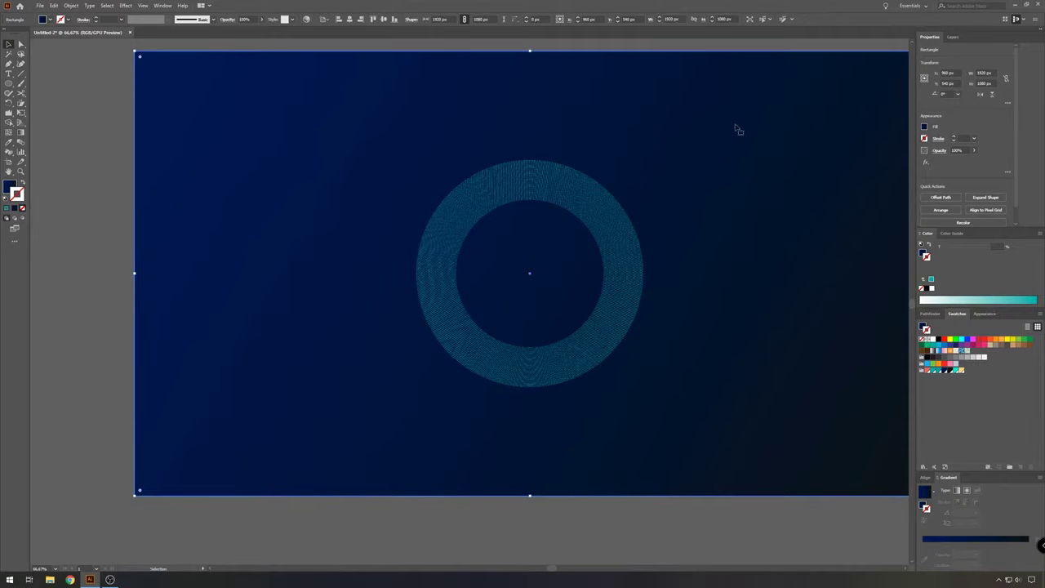
Expand the layer's contents and lock the background rectangle
{"action": "left_click", "coordinate": [953, 37]}
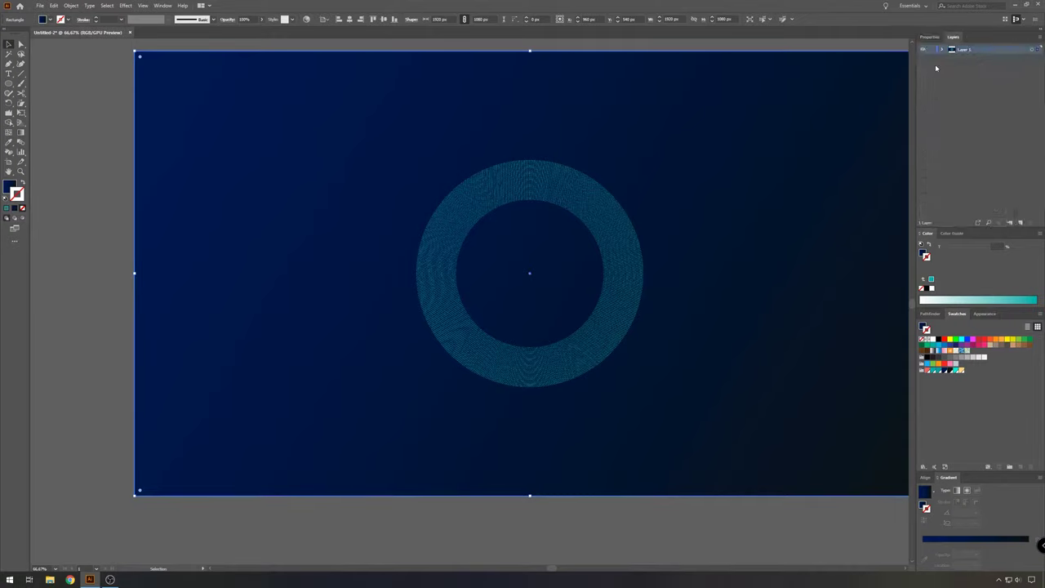
{"action": "left_click", "coordinate": [943, 50]}
{"action": "left_click", "coordinate": [932, 66]}
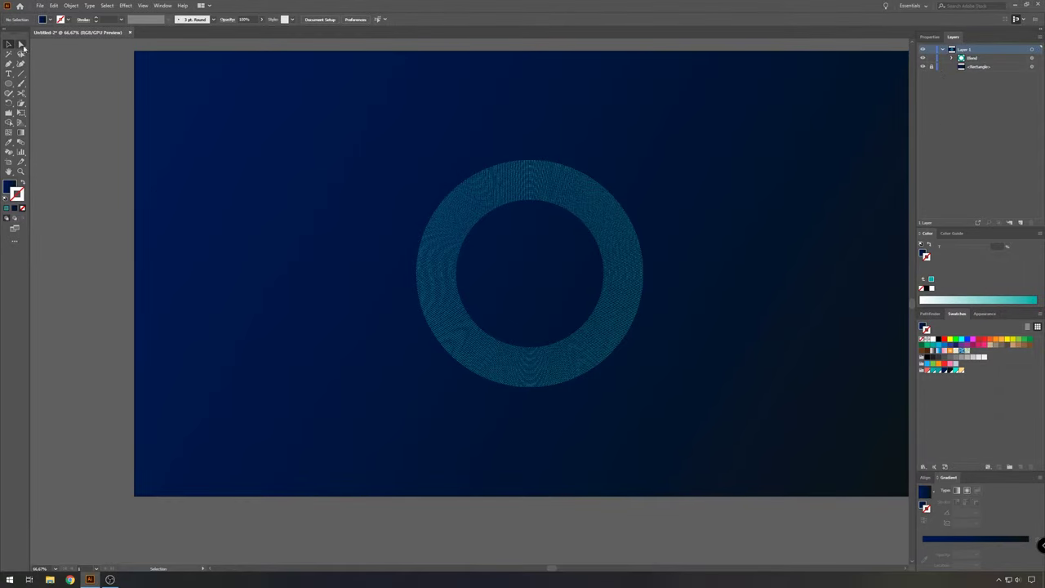
With Direct Selection, stretch the outer circle's right-hand anchor point up and outwards into a teardrop shape and deselect it
{"action": "key", "text": "a"}
{"action": "left_click", "coordinate": [538, 206]}
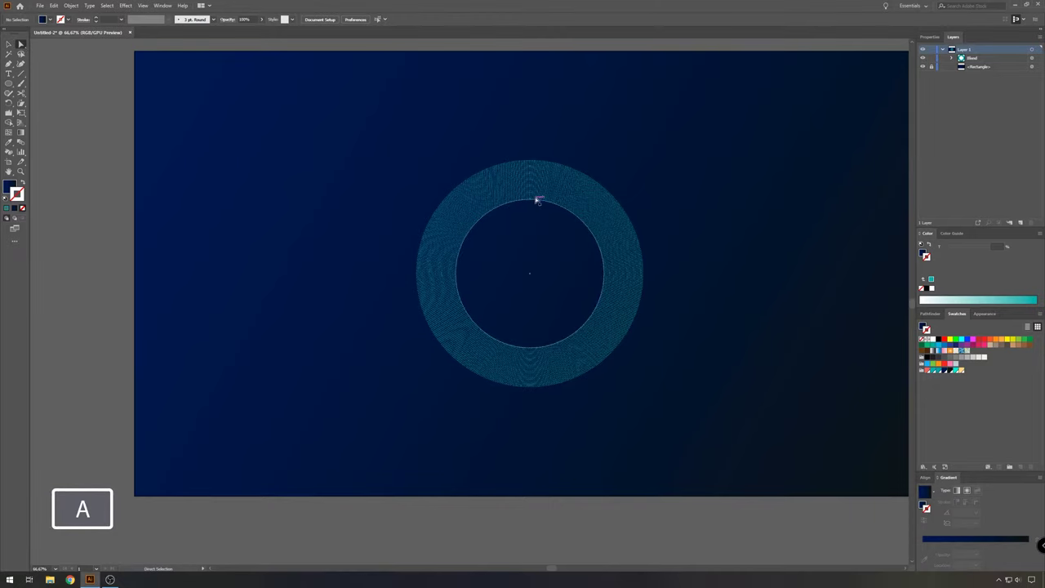
{"action": "left_click", "coordinate": [546, 162]}
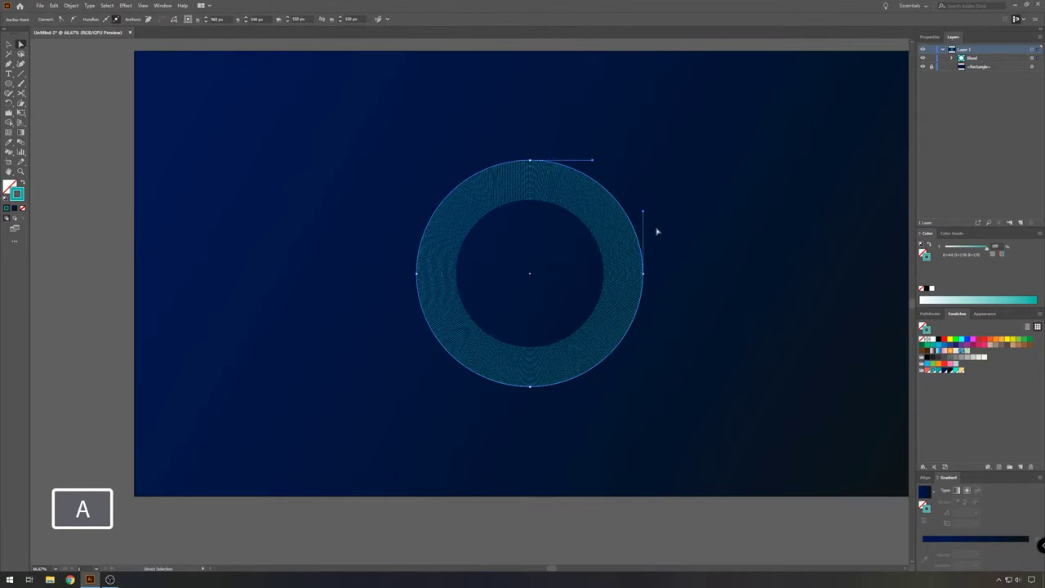
{"action": "scroll", "coordinate": [657, 232], "scroll_direction": "up", "scroll_amount": 1}
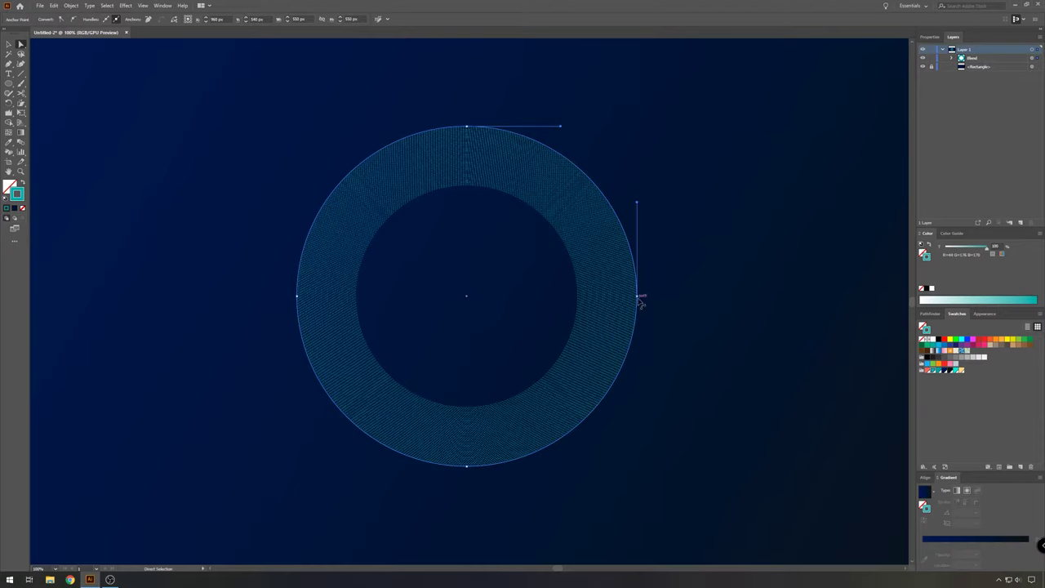
{"action": "left_click_drag", "start_coordinate": [637, 296], "coordinate": [793, 185]}
{"action": "left_click_drag", "start_coordinate": [799, 251], "coordinate": [795, 287]}
{"action": "left_click", "coordinate": [784, 287]}
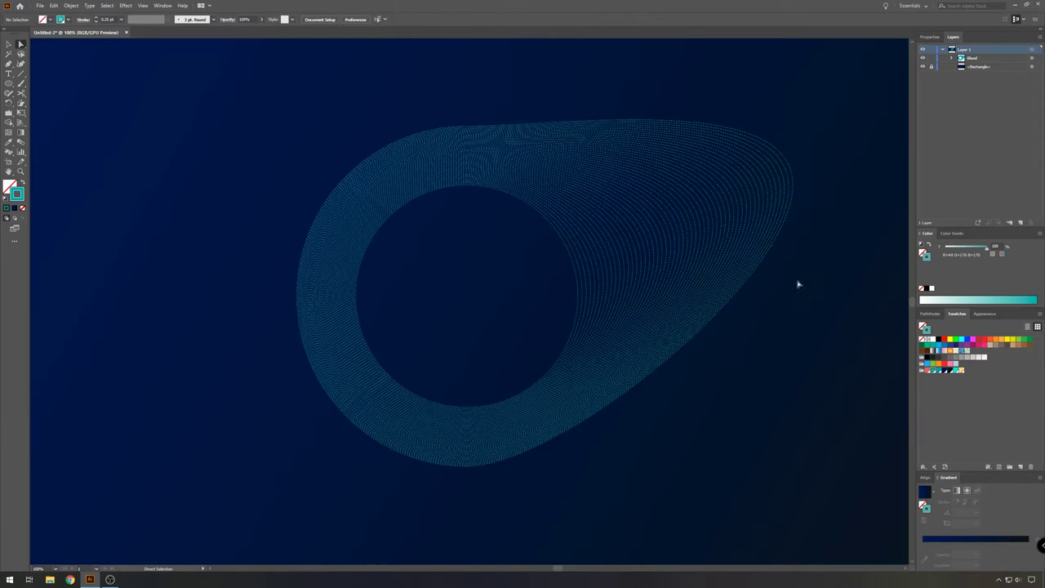
Pull the outer path's bottom and left-hand anchor points inwards and tilt the left and top direction handles to twist the ring
{"action": "left_click_drag", "start_coordinate": [467, 468], "coordinate": [457, 416]}
{"action": "left_click_drag", "start_coordinate": [297, 295], "coordinate": [336, 222]}
{"action": "left_click_drag", "start_coordinate": [337, 128], "coordinate": [277, 137]}
{"action": "left_click_drag", "start_coordinate": [373, 126], "coordinate": [368, 158]}
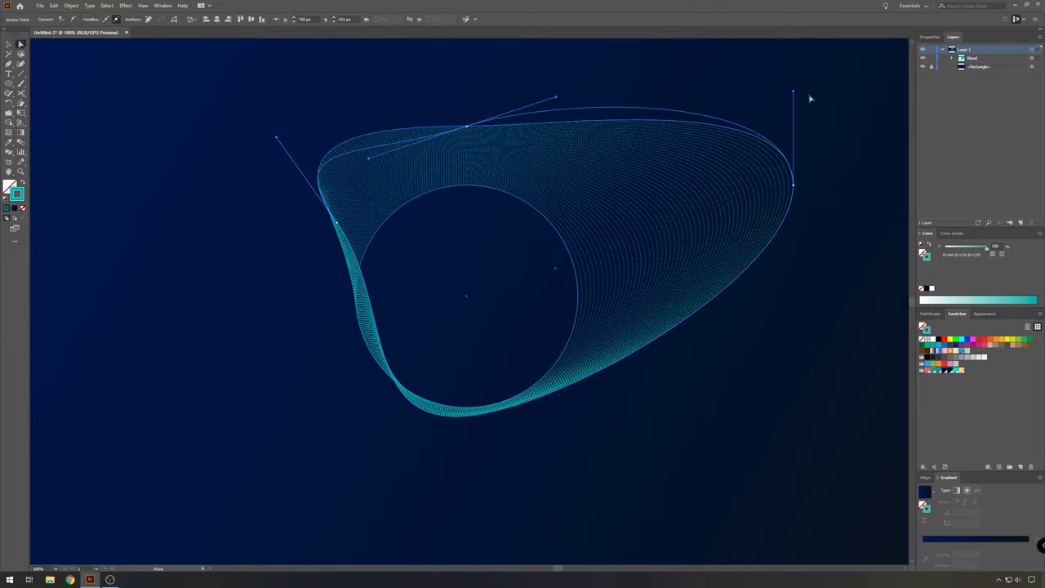
Reshape the inner circle by raising its right-hand anchor point and tilting its top handle into a wavy upper edge
{"action": "left_click_drag", "start_coordinate": [577, 295], "coordinate": [528, 223]}
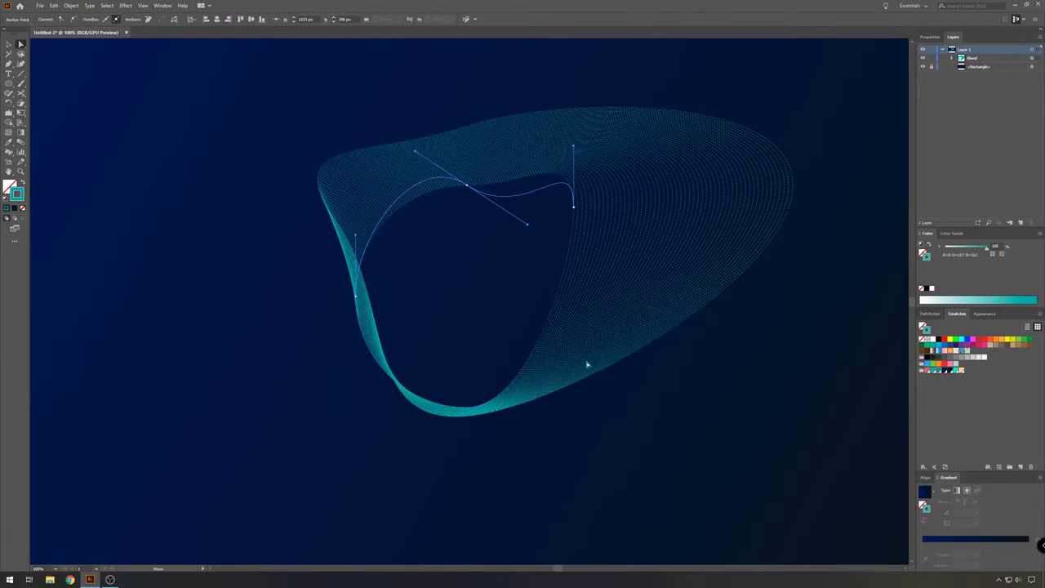
{"action": "left_click", "coordinate": [583, 301]}
{"action": "left_click_drag", "start_coordinate": [560, 289], "coordinate": [566, 261]}
{"action": "left_click", "coordinate": [567, 207]}
{"action": "left_click", "coordinate": [569, 270]}
Tilt and shorten the direction handles of the outer path's far-right anchor point to give it a sharper tip
{"action": "left_click", "coordinate": [782, 176]}
{"action": "left_click_drag", "start_coordinate": [782, 274], "coordinate": [693, 287]}
{"action": "left_click", "coordinate": [843, 107]}
{"action": "left_click", "coordinate": [782, 175]}
{"action": "left_click_drag", "start_coordinate": [841, 102], "coordinate": [797, 150]}
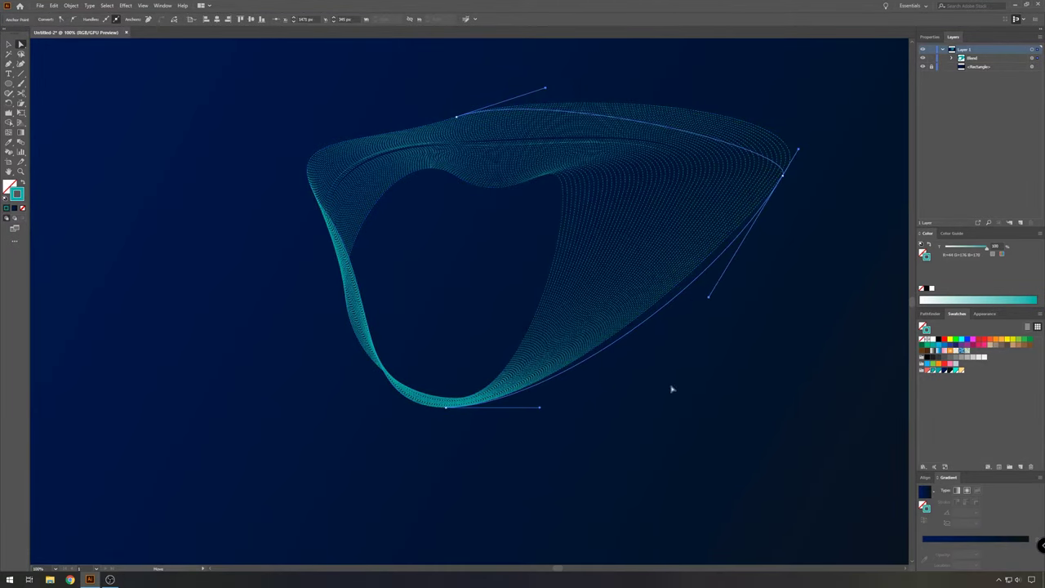
Move the inner path's top anchor point slightly down and to the left, then deselect the blend
{"action": "left_click", "coordinate": [563, 198]}
{"action": "left_click", "coordinate": [457, 177]}
{"action": "left_click_drag", "start_coordinate": [455, 185], "coordinate": [428, 196]}
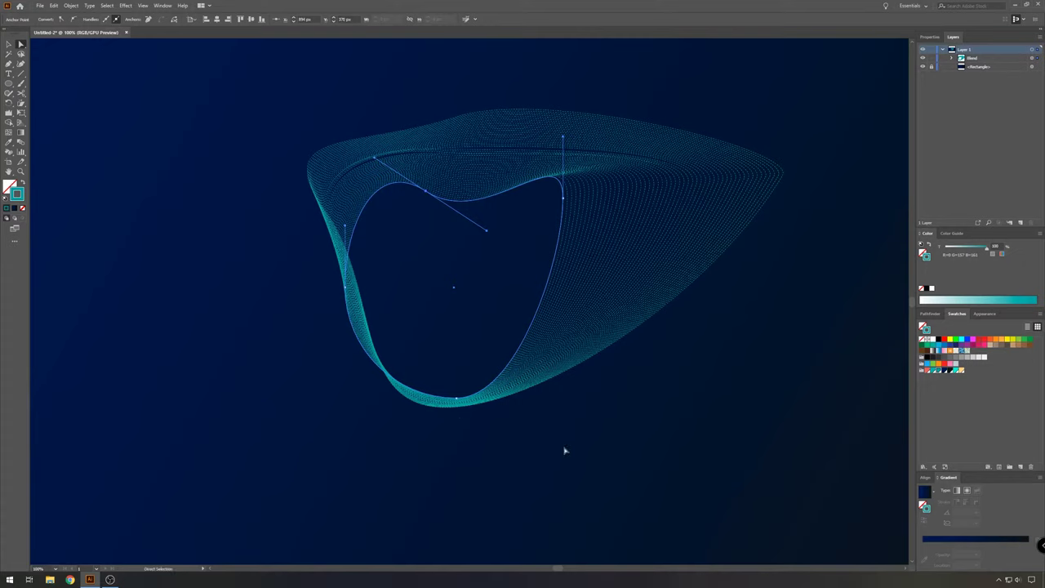
{"action": "left_click", "coordinate": [565, 450]}
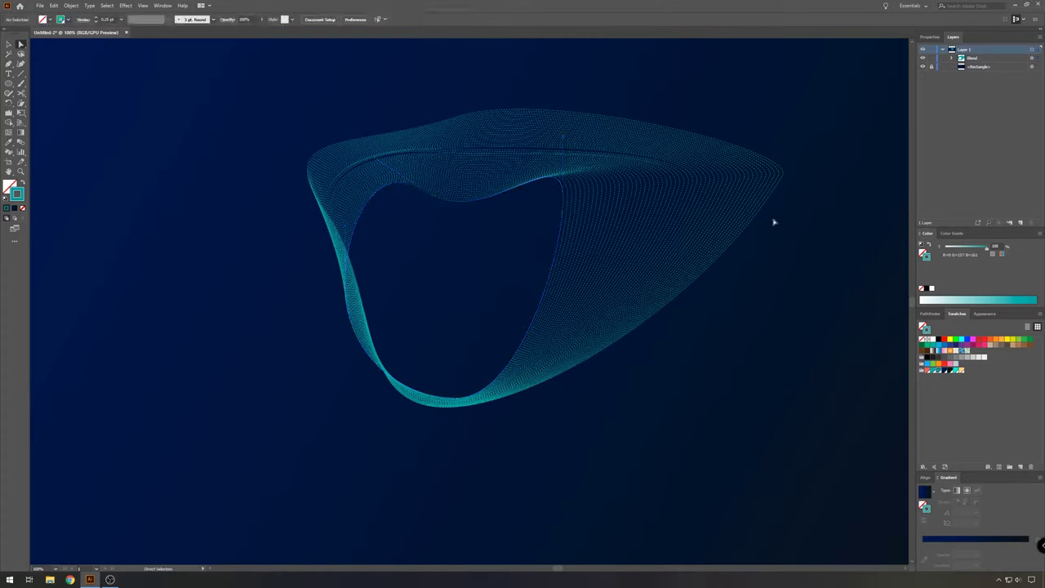
{"action": "left_click", "coordinate": [616, 175]}
Paste the two copied white dashed circles in front, deselect them and lock the teal blend
{"action": "left_click", "coordinate": [56, 7]}
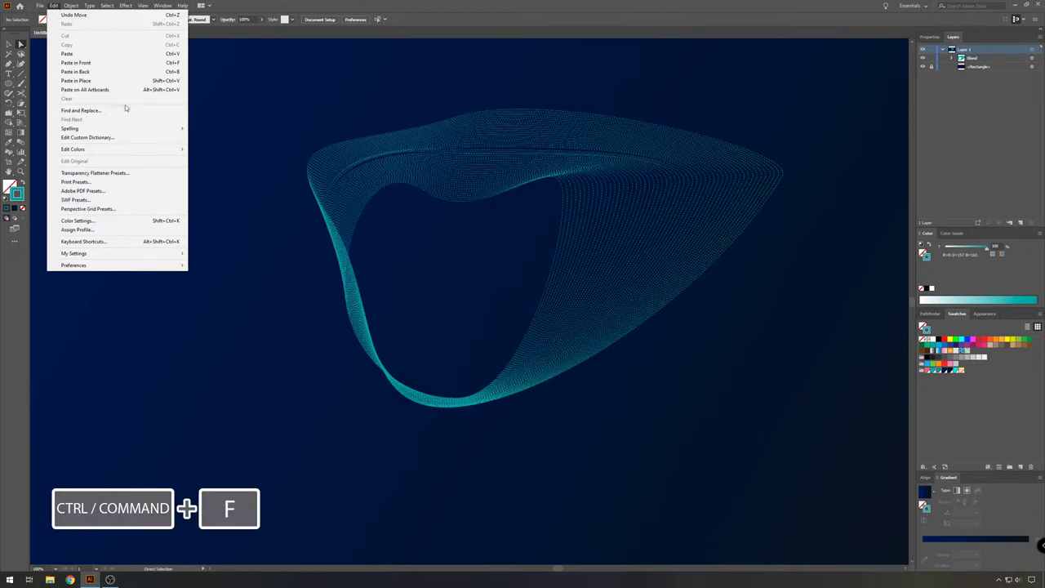
{"action": "left_click", "coordinate": [133, 63]}
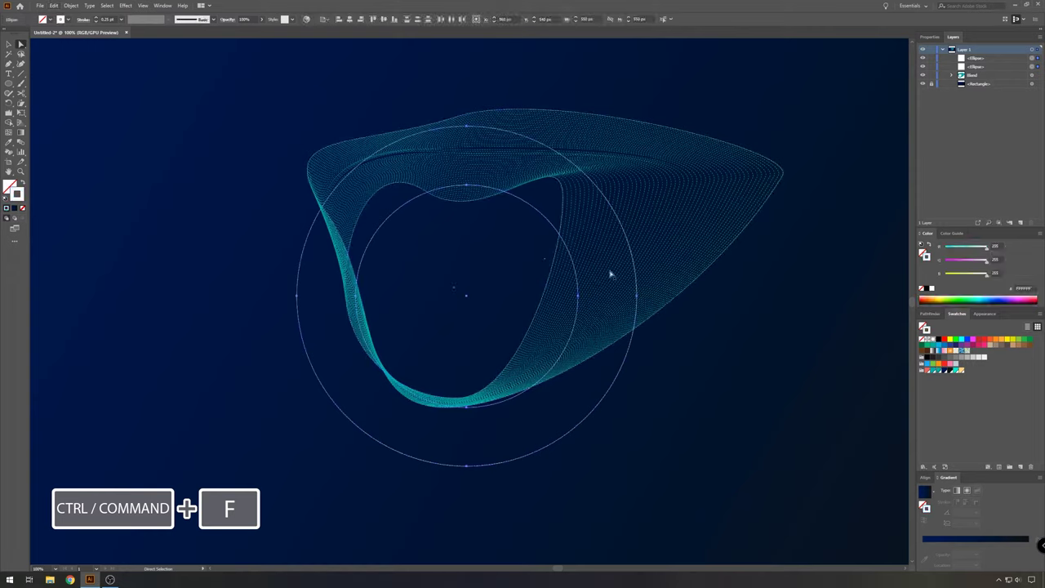
{"action": "key", "text": "v"}
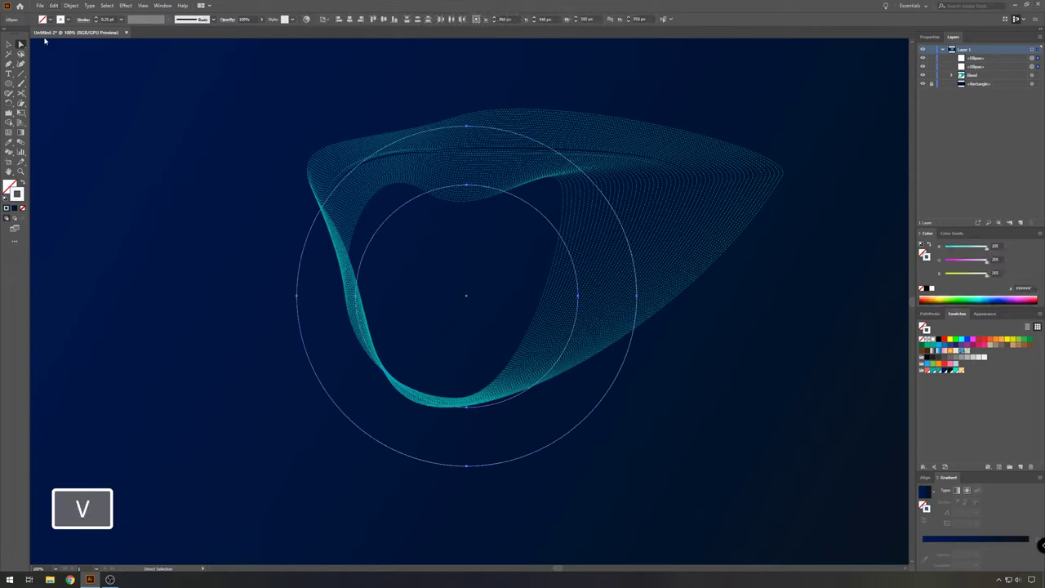
{"action": "left_click", "coordinate": [18, 45]}
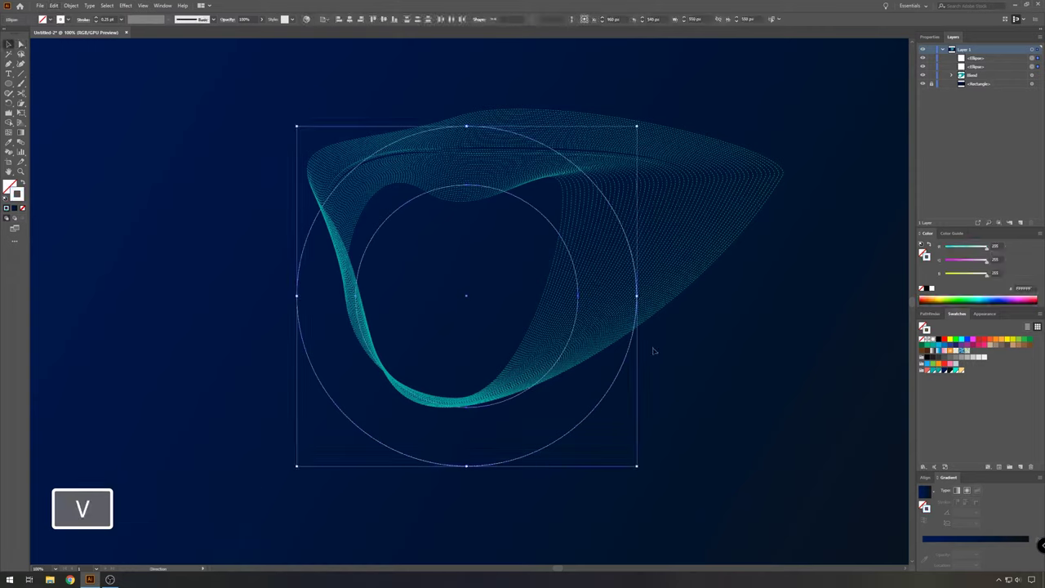
{"action": "left_click", "coordinate": [833, 156]}
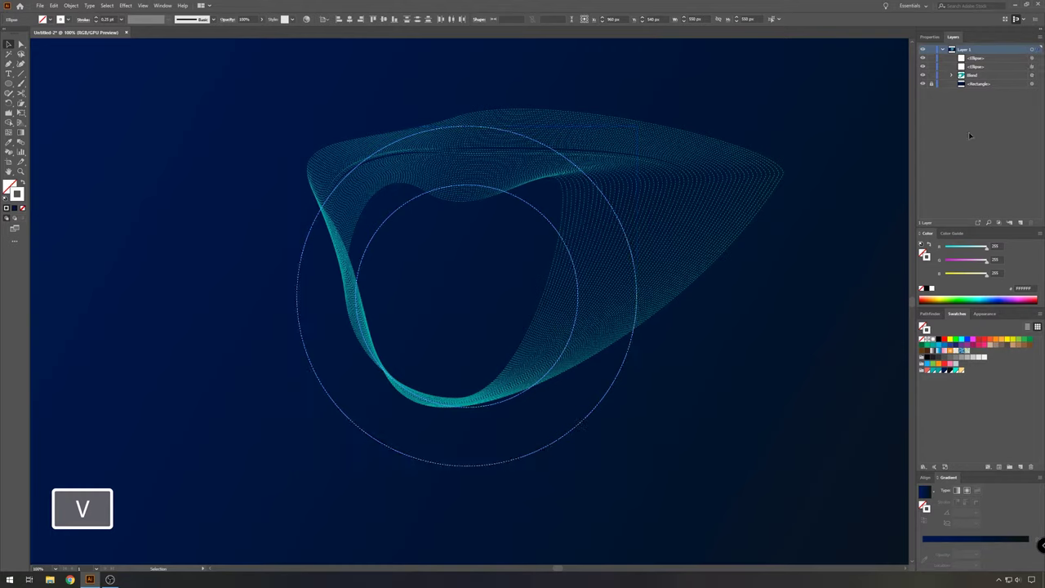
{"action": "left_click", "coordinate": [932, 76]}
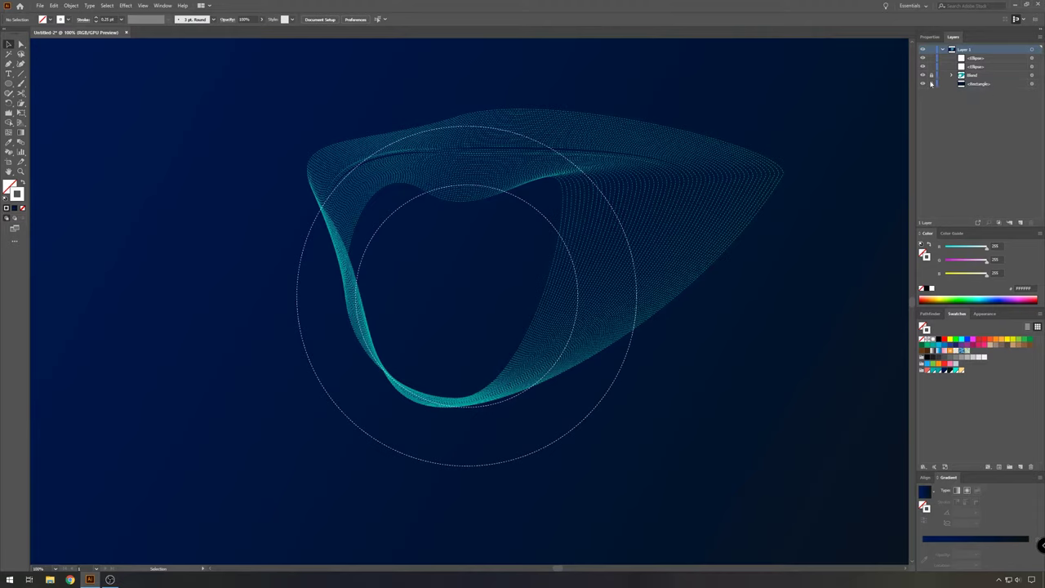
Apply the coral red swatch as the stroke of the new inner circle and of the new outer circle
{"action": "left_click", "coordinate": [539, 207]}
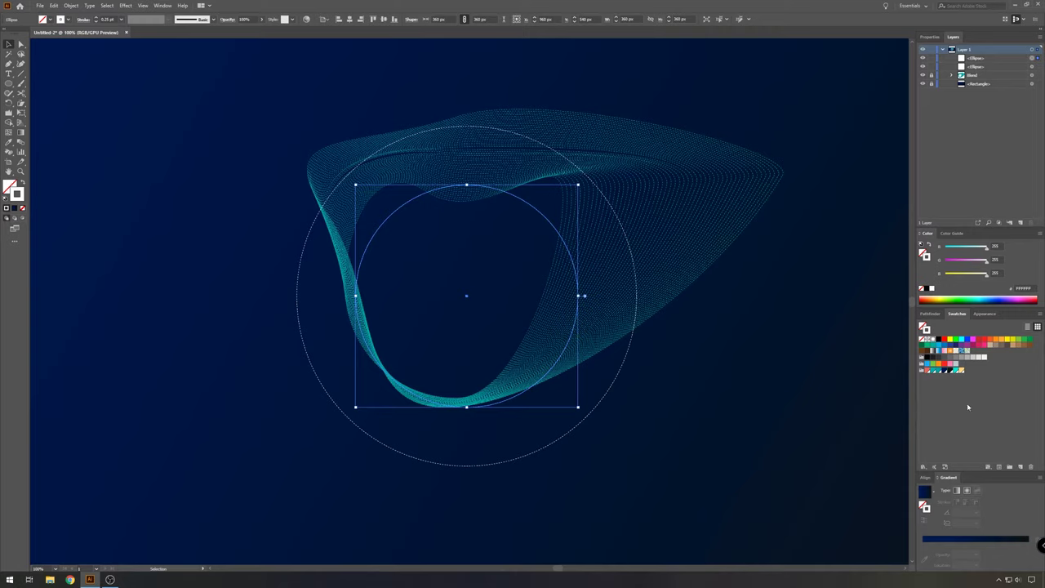
{"action": "left_click", "coordinate": [929, 371]}
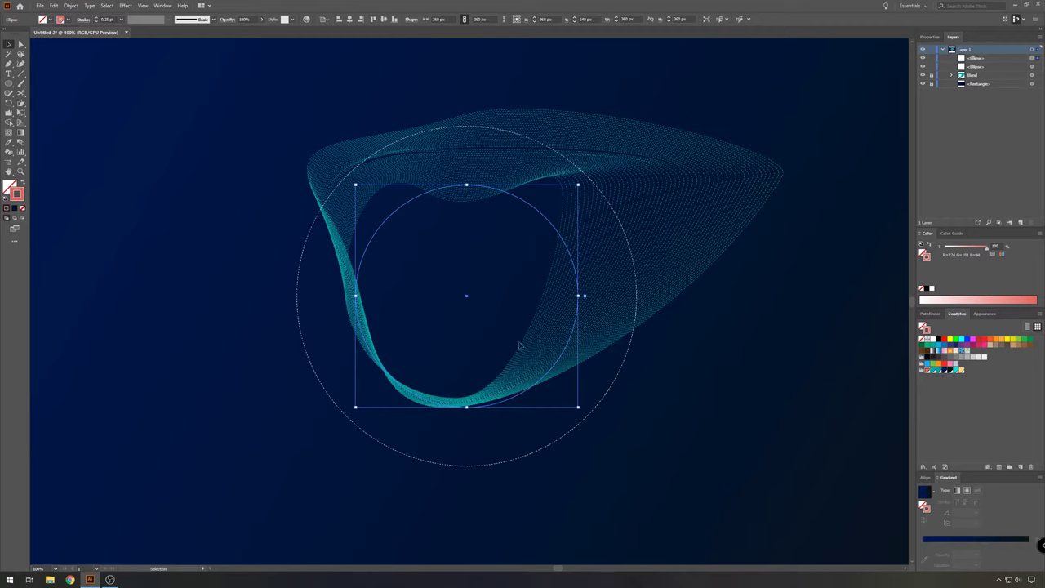
{"action": "left_click", "coordinate": [623, 374]}
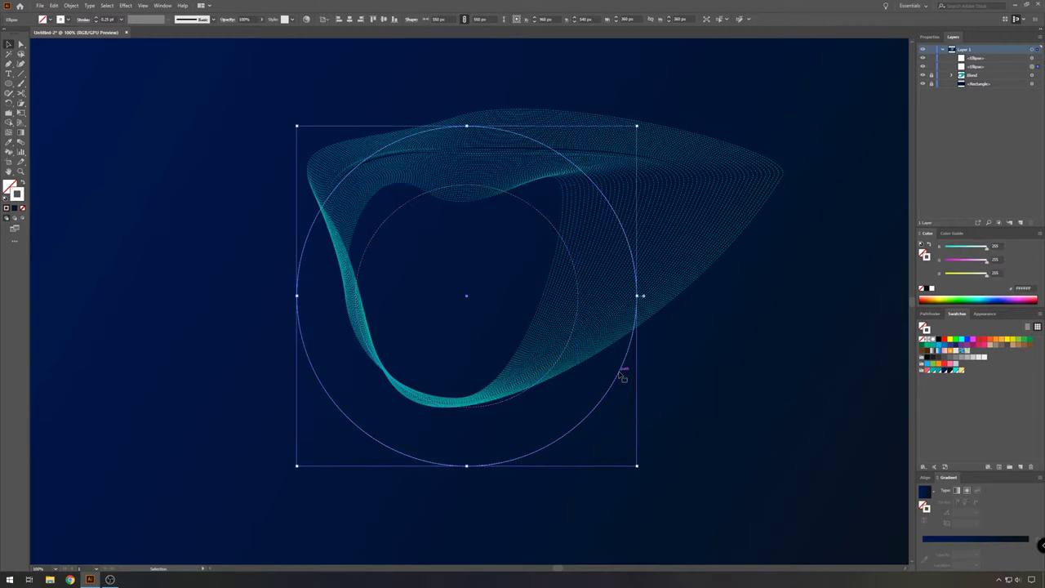
{"action": "left_click", "coordinate": [927, 370]}
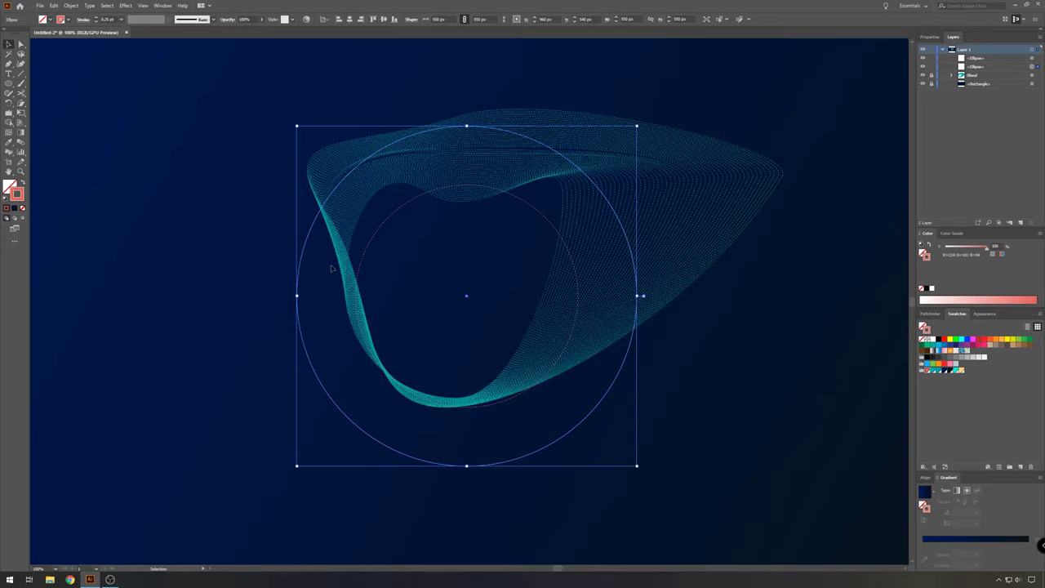
Lighten the outer circle's stroke to the pink colour FF9997 in the Color Picker
{"action": "double_click", "coordinate": [18, 196]}
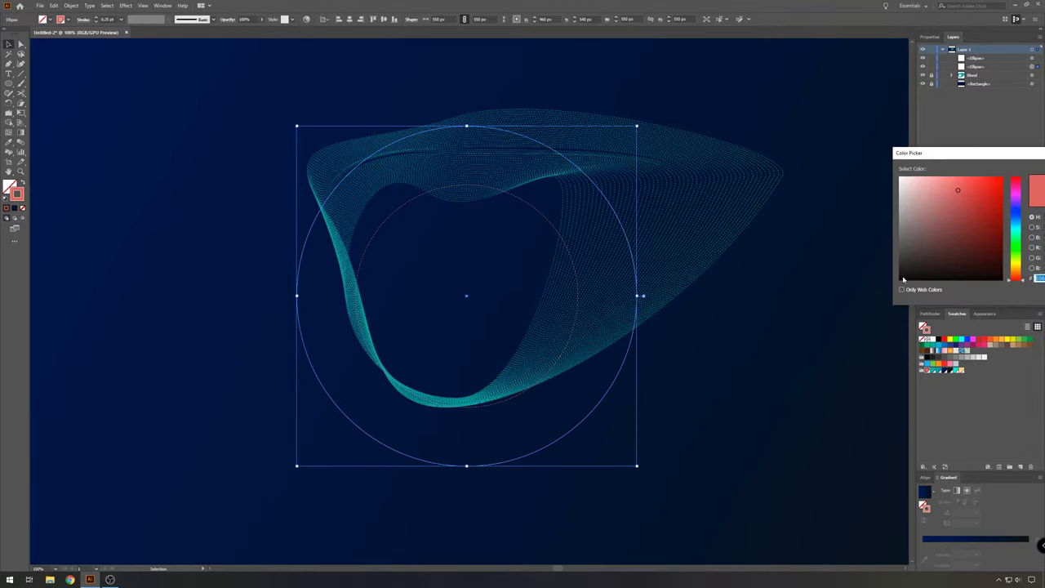
{"action": "left_click_drag", "start_coordinate": [958, 190], "coordinate": [940, 175]}
{"action": "left_click_drag", "start_coordinate": [999, 155], "coordinate": [894, 141]}
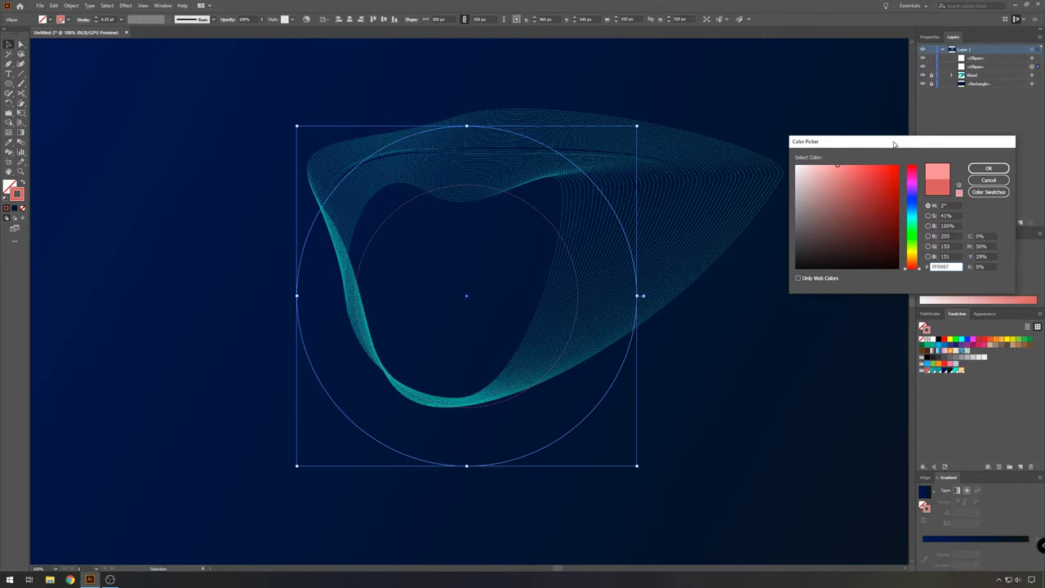
{"action": "left_click", "coordinate": [988, 167]}
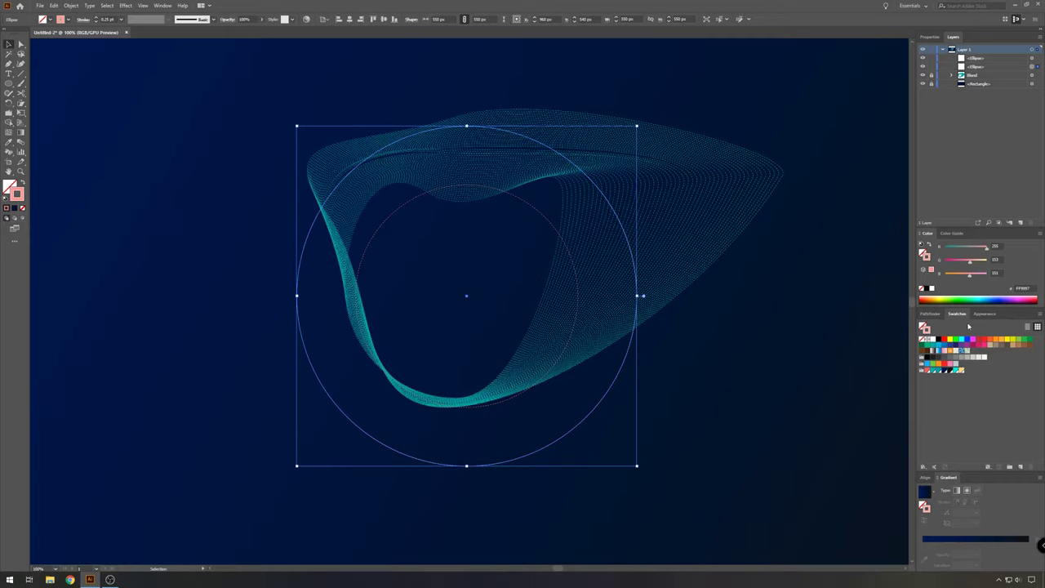
Save the light pink stroke colour as a new global RGB swatch with its default name
{"action": "left_click", "coordinate": [157, 5]}
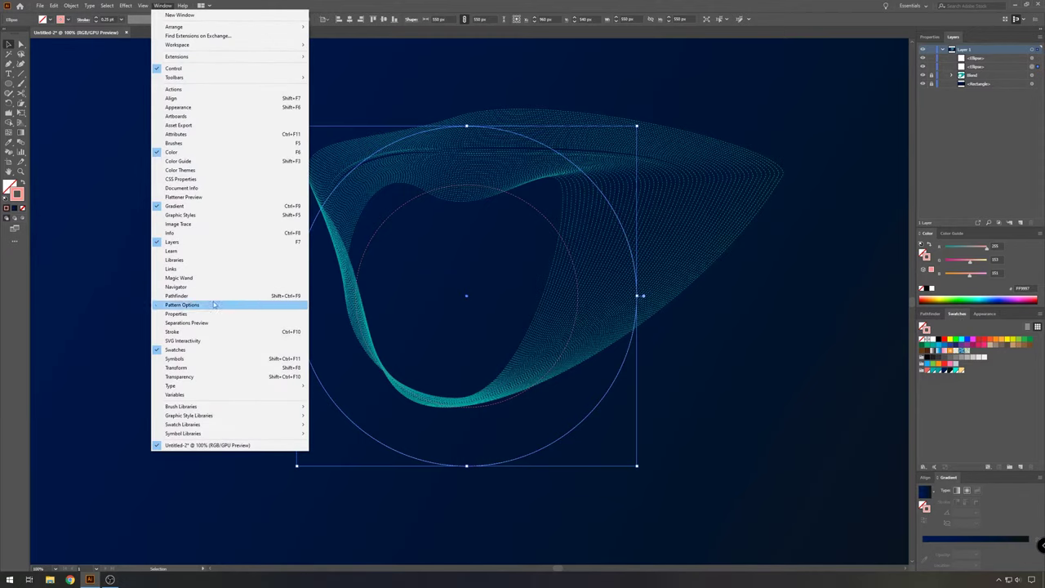
{"action": "left_click", "coordinate": [1035, 399]}
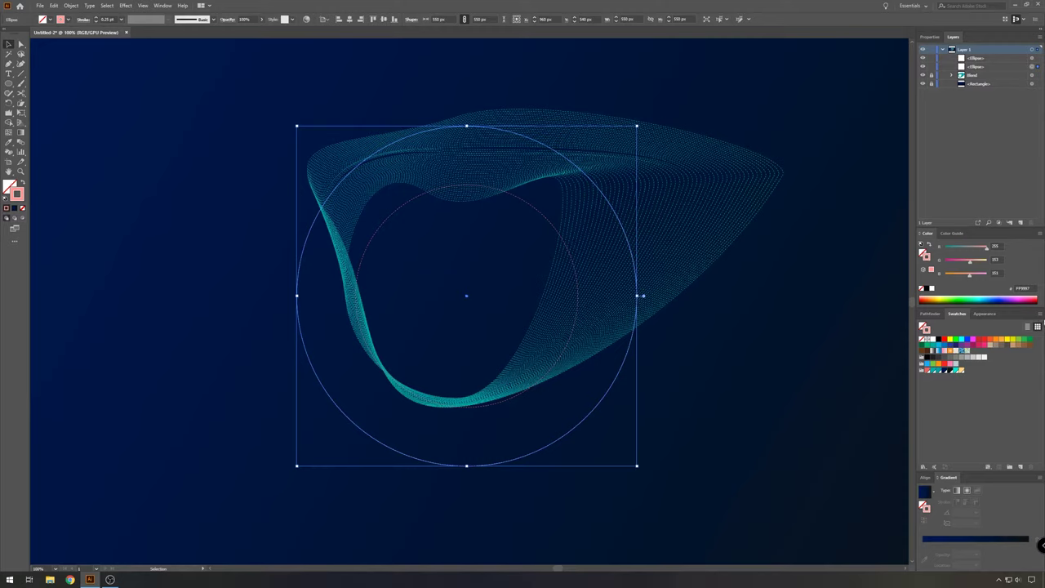
{"action": "left_click", "coordinate": [1043, 319]}
{"action": "left_click", "coordinate": [980, 318]}
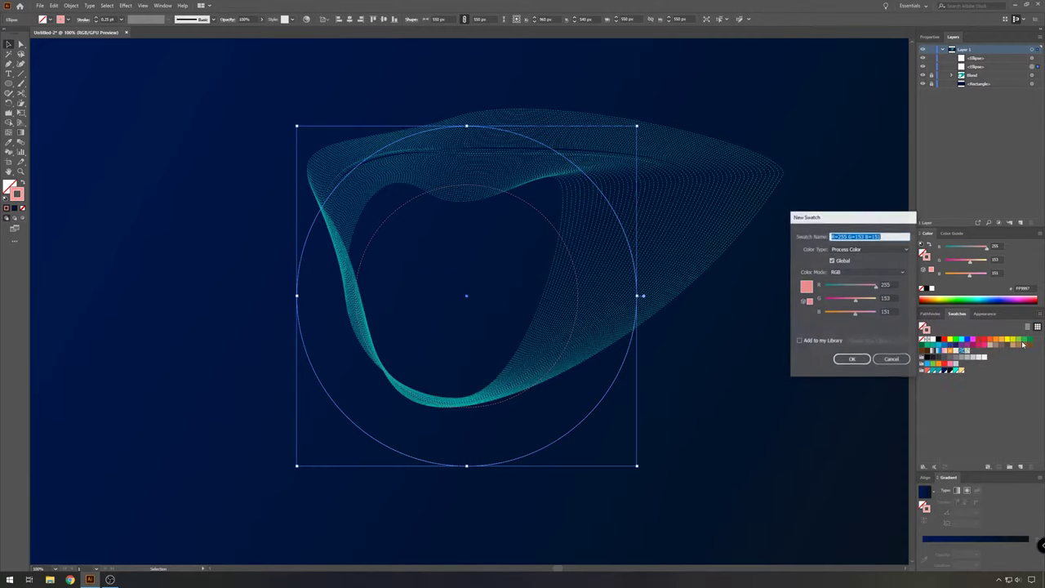
{"action": "left_click", "coordinate": [852, 359]}
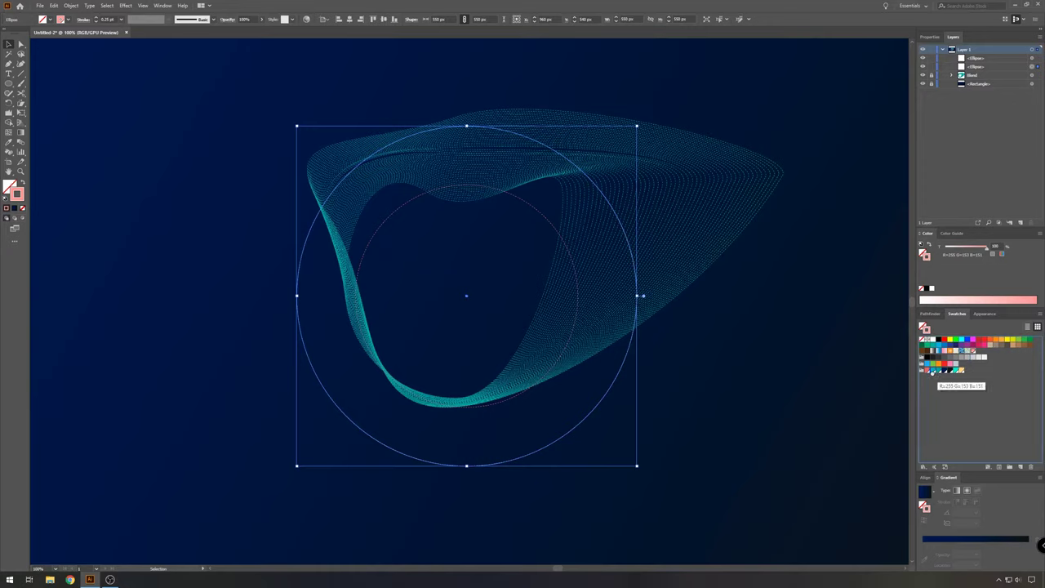
Select both the coral inner circle and the pink outer circle and make a blend between them
{"action": "left_click", "coordinate": [397, 211], "text": "shift"}
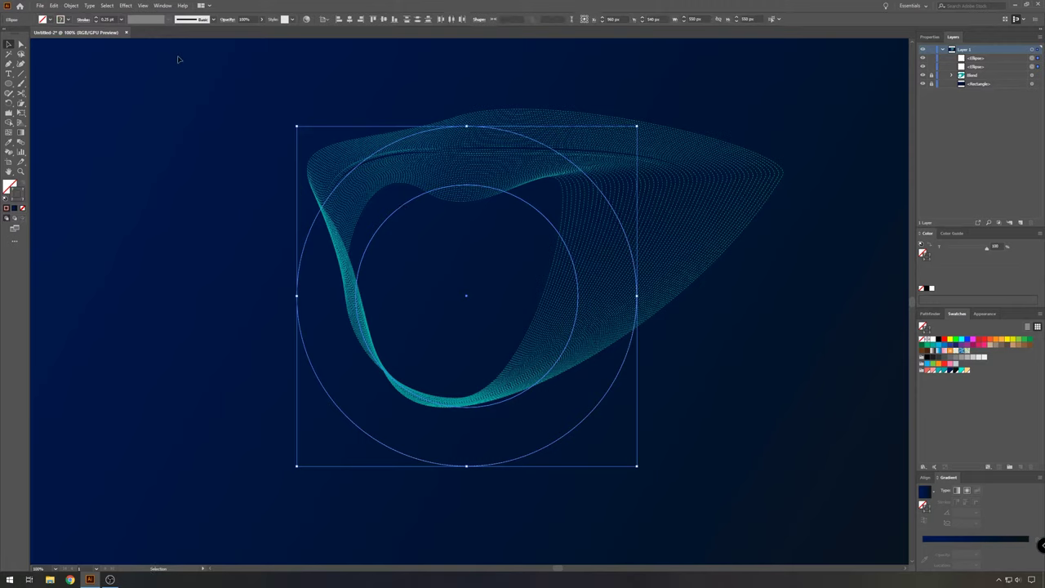
{"action": "left_click", "coordinate": [73, 8]}
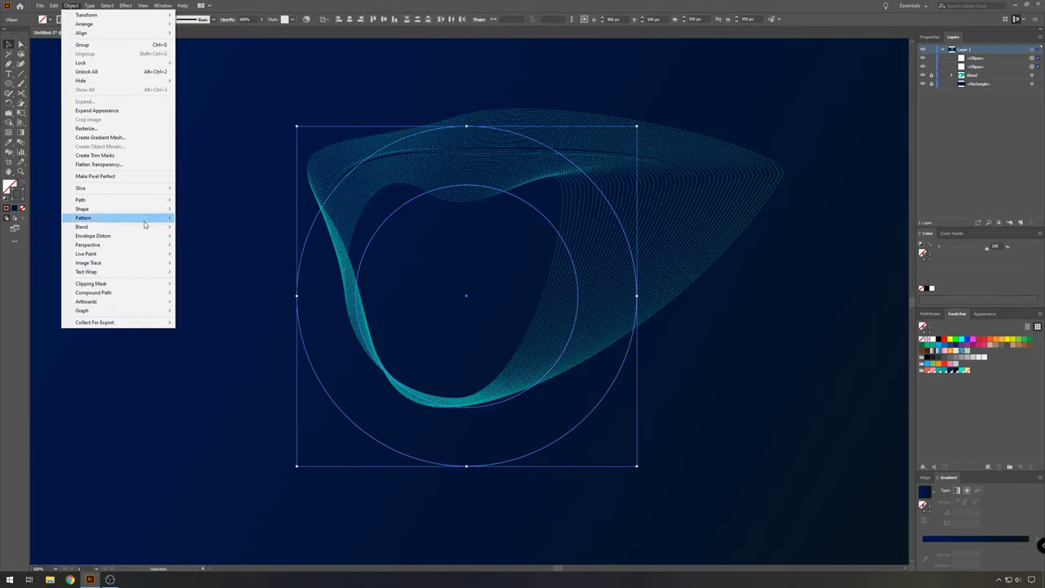
{"action": "mouse_move", "coordinate": [146, 227]}
{"action": "left_click", "coordinate": [235, 227]}
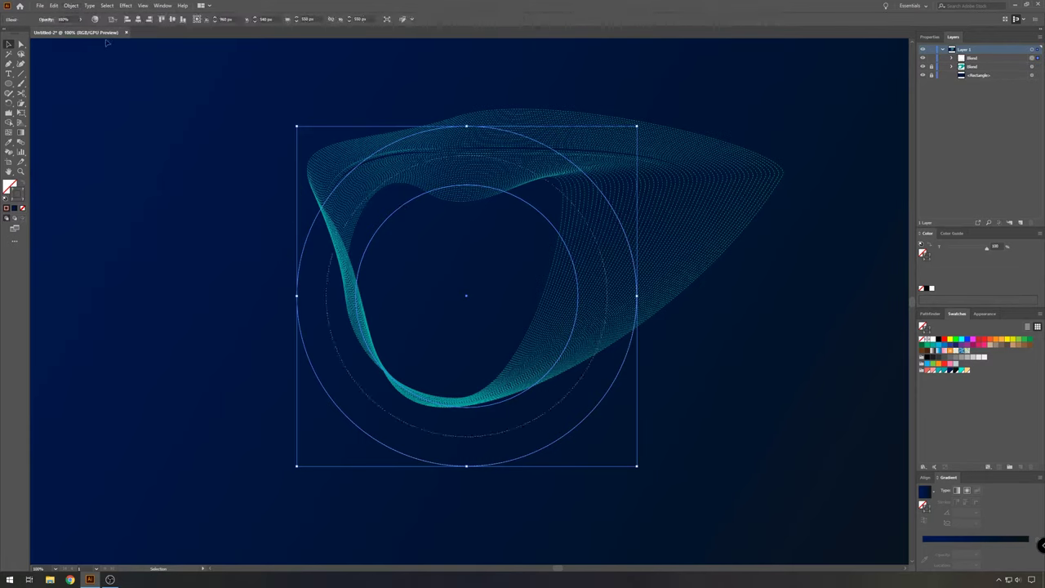
Set the spacing of the coral-to-pink blend to 30 specified steps
{"action": "left_click", "coordinate": [72, 7]}
{"action": "mouse_move", "coordinate": [147, 229]}
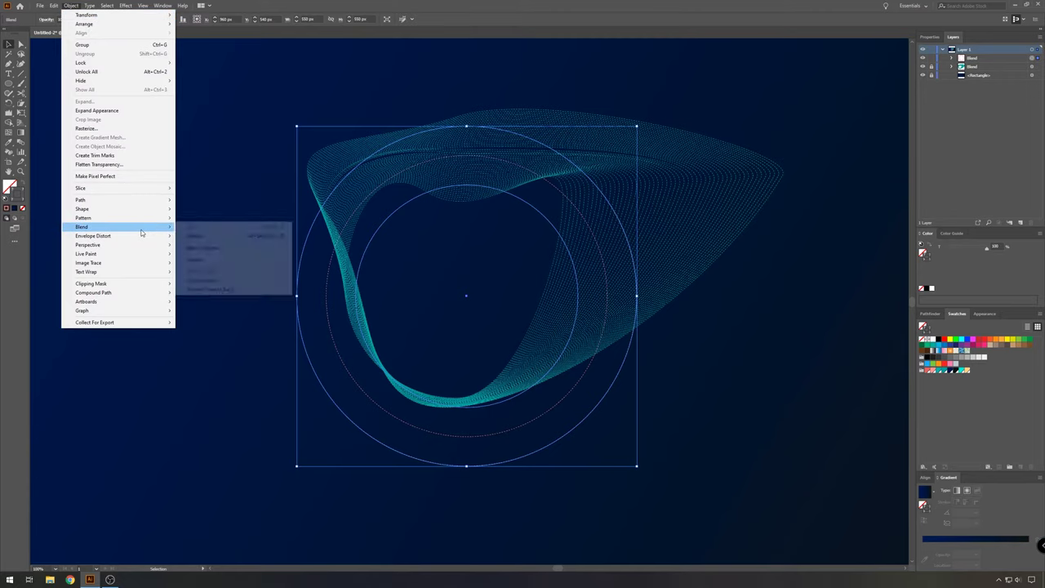
{"action": "left_click", "coordinate": [206, 248]}
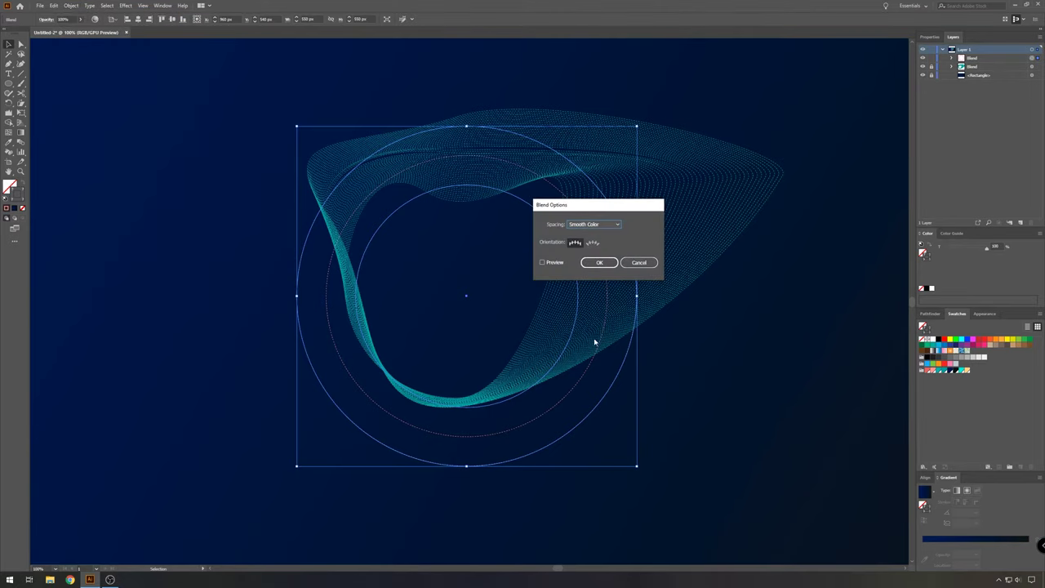
{"action": "left_click", "coordinate": [617, 224]}
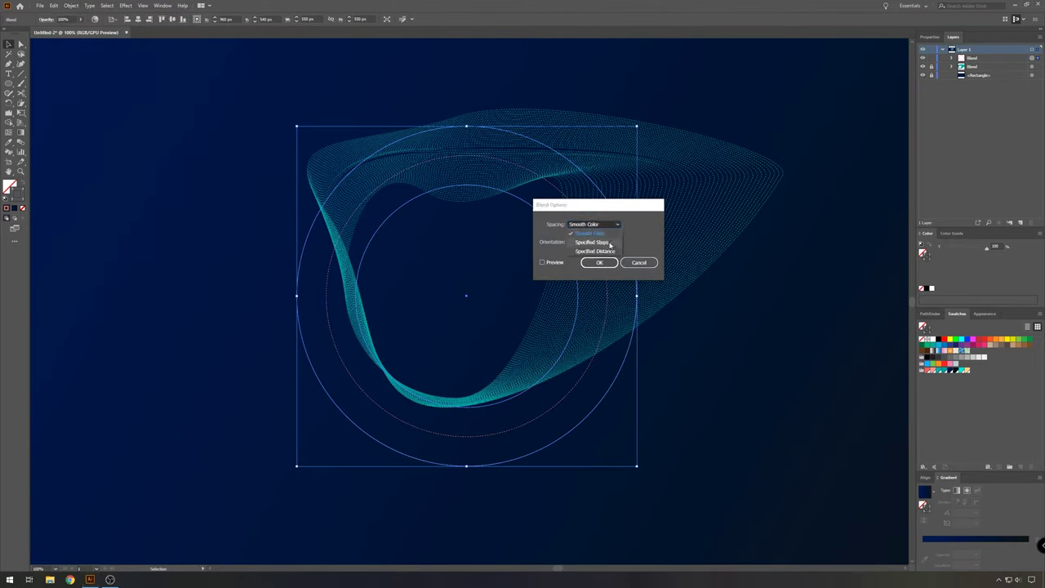
{"action": "left_click", "coordinate": [610, 243]}
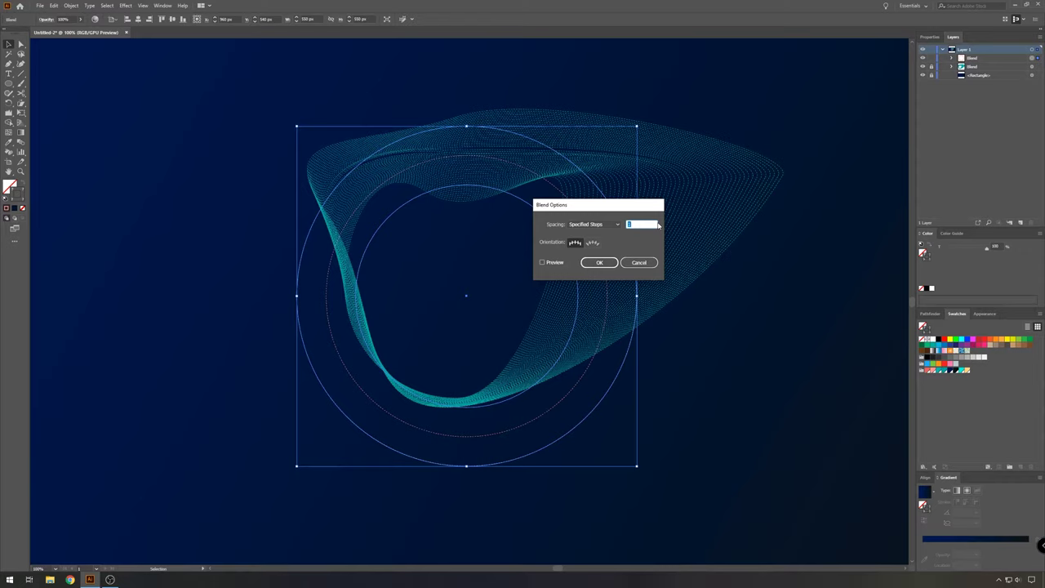
{"action": "left_click", "coordinate": [599, 262]}
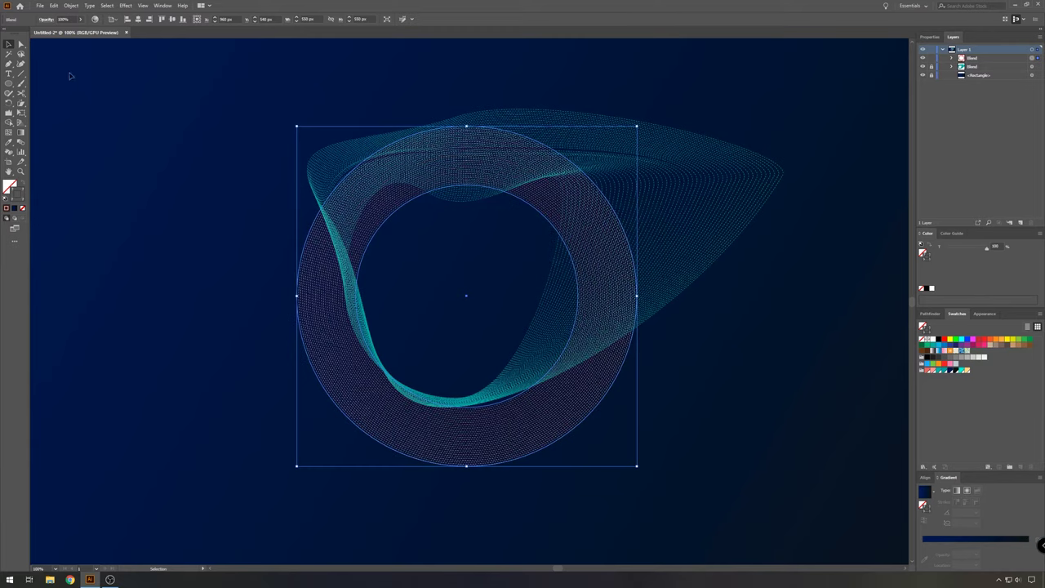
With Direct Selection, pull the right anchors of the pink blend's outer and inner circles upward and swing the inner anchor's upper handle inward
{"action": "left_click", "coordinate": [115, 158]}
{"action": "key", "text": "a"}
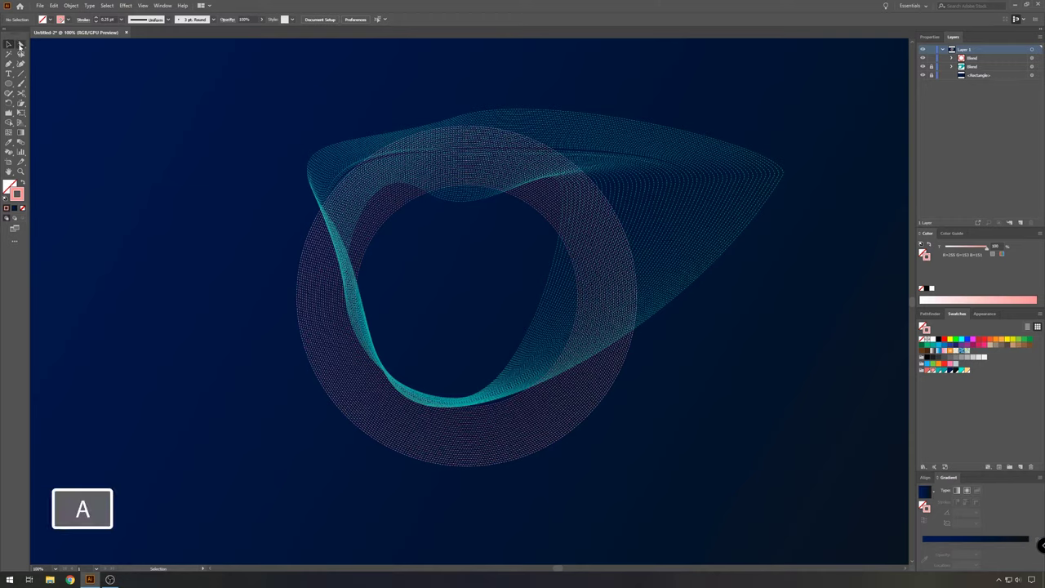
{"action": "left_click", "coordinate": [20, 46]}
{"action": "left_click", "coordinate": [561, 156]}
{"action": "left_click_drag", "start_coordinate": [639, 297], "coordinate": [688, 193]}
{"action": "left_click_drag", "start_coordinate": [578, 296], "coordinate": [557, 218]}
{"action": "left_click_drag", "start_coordinate": [557, 157], "coordinate": [502, 254]}
Warp the pink blend's outer path by moving its bottom and left anchors inward, its top anchor up-left, and angling their handles
{"action": "left_click_drag", "start_coordinate": [466, 466], "coordinate": [441, 417]}
{"action": "left_click_drag", "start_coordinate": [296, 296], "coordinate": [331, 282]}
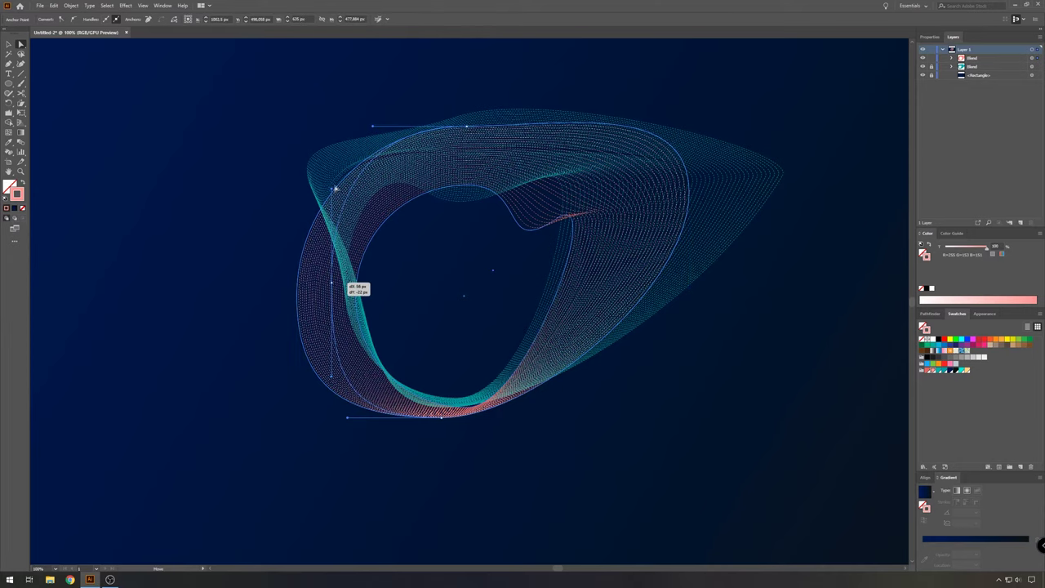
{"action": "left_click_drag", "start_coordinate": [331, 189], "coordinate": [281, 213]}
{"action": "left_click_drag", "start_coordinate": [467, 126], "coordinate": [416, 93]}
{"action": "left_click_drag", "start_coordinate": [509, 93], "coordinate": [485, 159]}
{"action": "left_click_drag", "start_coordinate": [689, 100], "coordinate": [670, 178]}
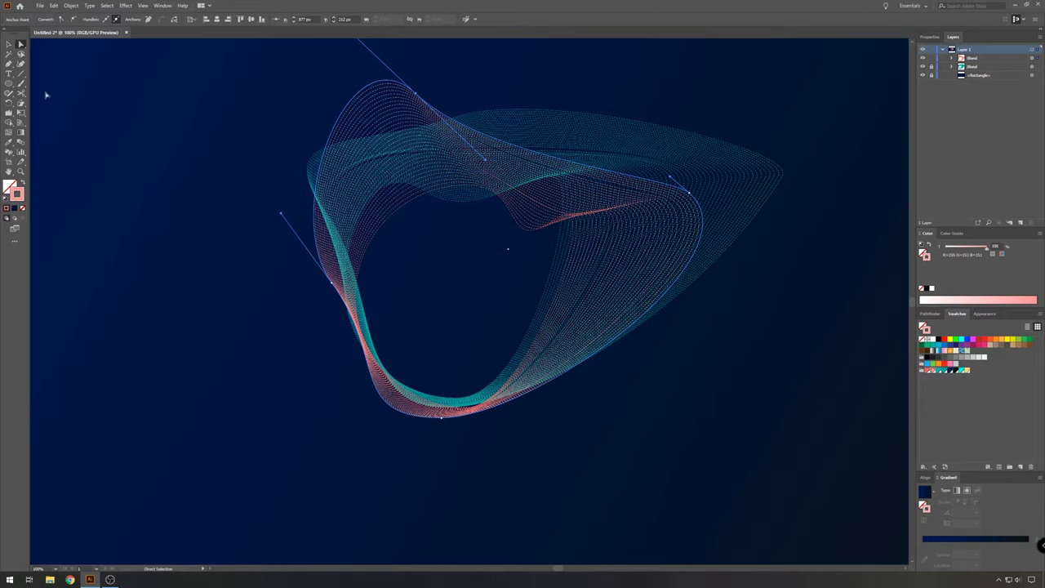
Lock the warped pink blend and paste the two copied white dashed circles in front
{"action": "left_click", "coordinate": [8, 44]}
{"action": "left_click", "coordinate": [852, 314]}
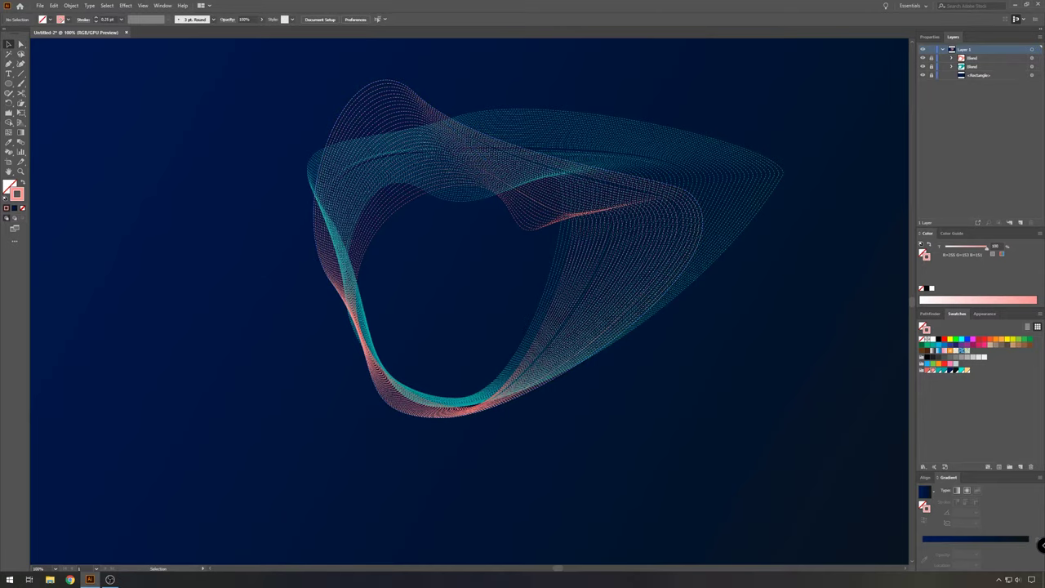
{"action": "left_click", "coordinate": [57, 7]}
{"action": "left_click", "coordinate": [137, 64]}
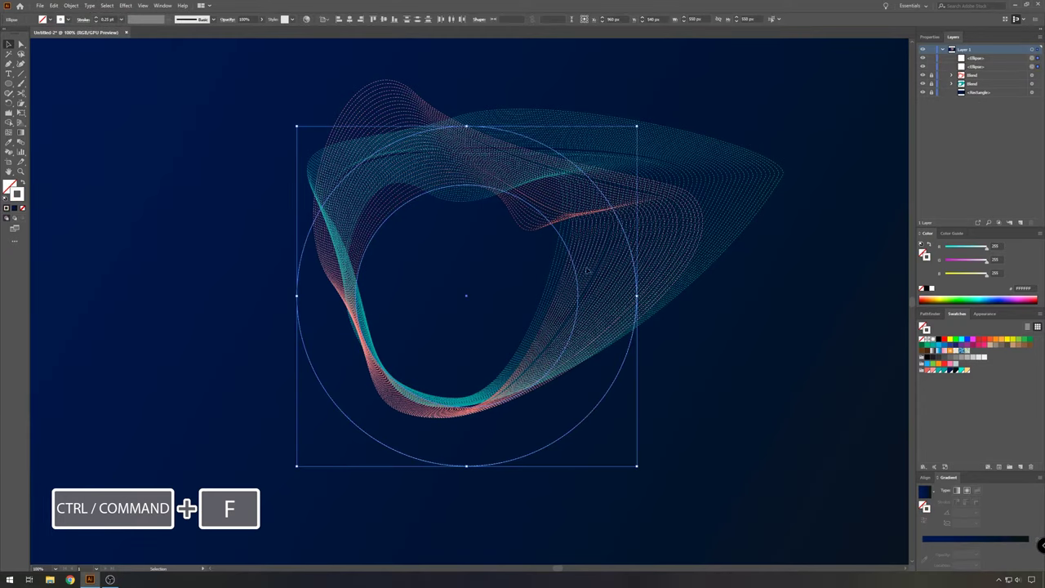
Apply the light teal swatch as the stroke of the inner circle and the darker teal swatch to the outer circle
{"action": "left_click", "coordinate": [761, 433]}
{"action": "left_click", "coordinate": [579, 318]}
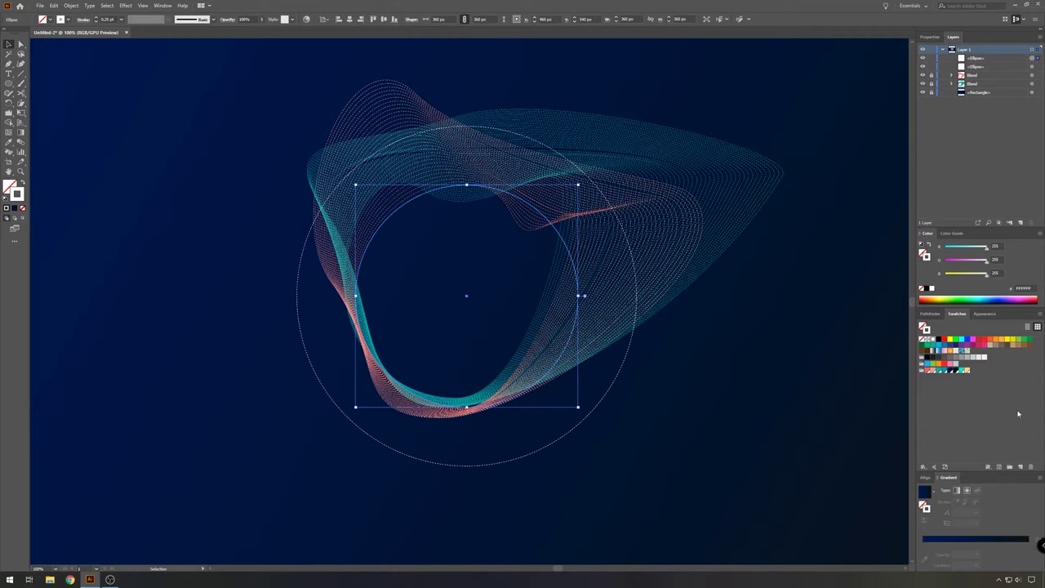
{"action": "left_click", "coordinate": [965, 372]}
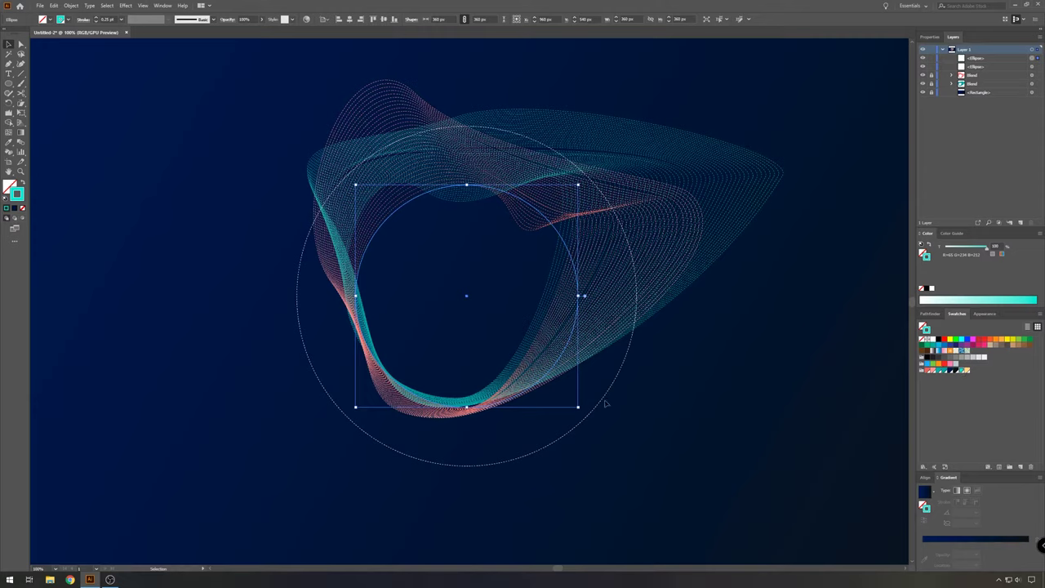
{"action": "left_click", "coordinate": [606, 402]}
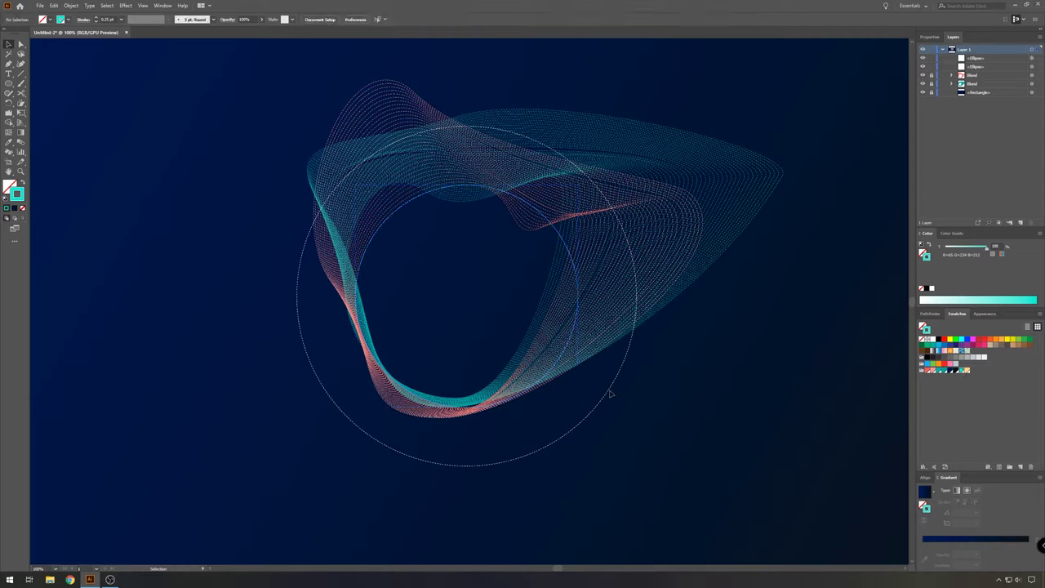
{"action": "left_click", "coordinate": [612, 385]}
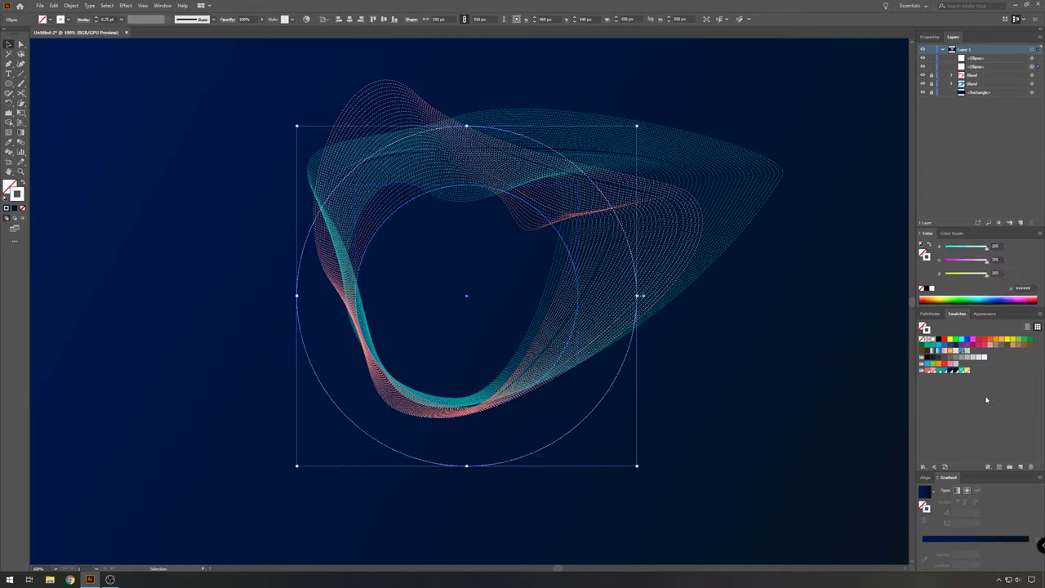
{"action": "left_click", "coordinate": [940, 372]}
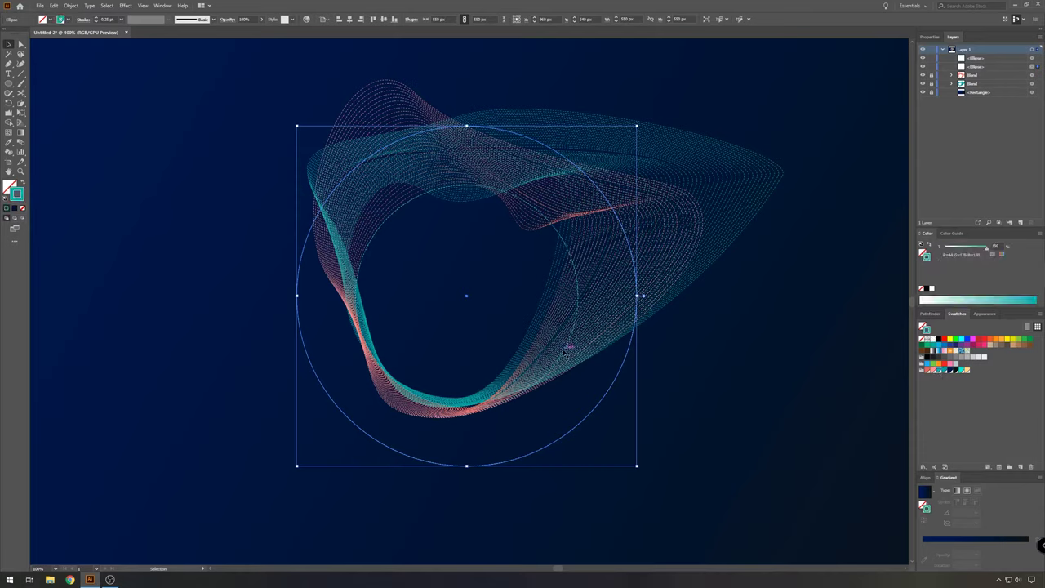
Select both teal circles and make a blend between them
{"action": "key", "text": "slash"}
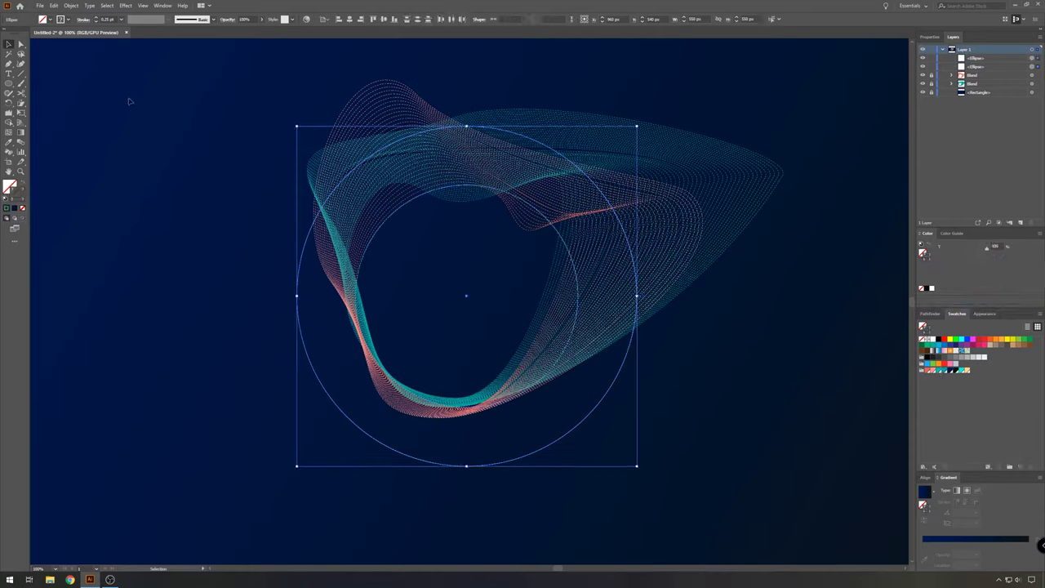
{"action": "left_click", "coordinate": [69, 7]}
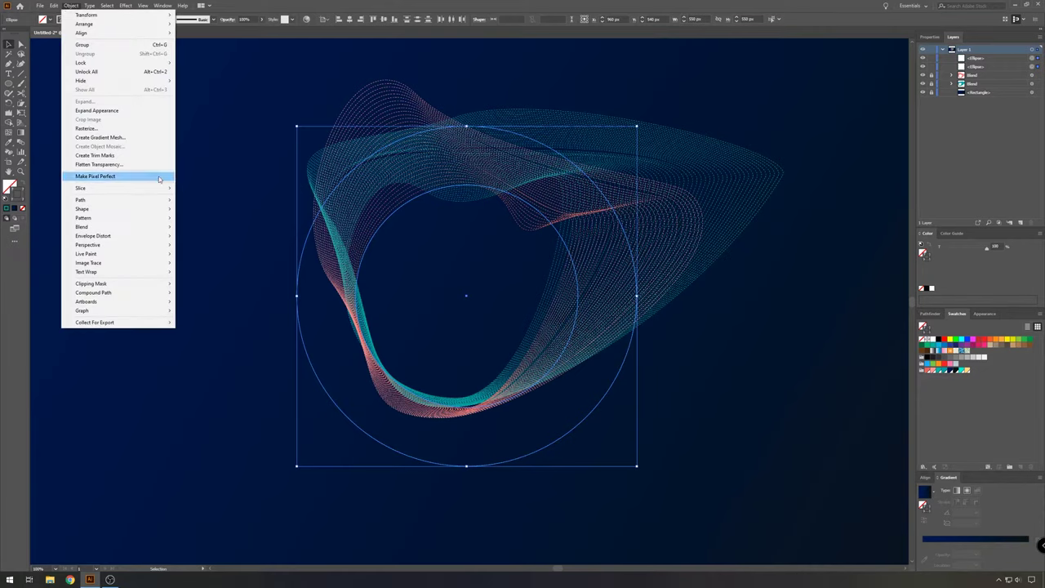
{"action": "mouse_move", "coordinate": [151, 227]}
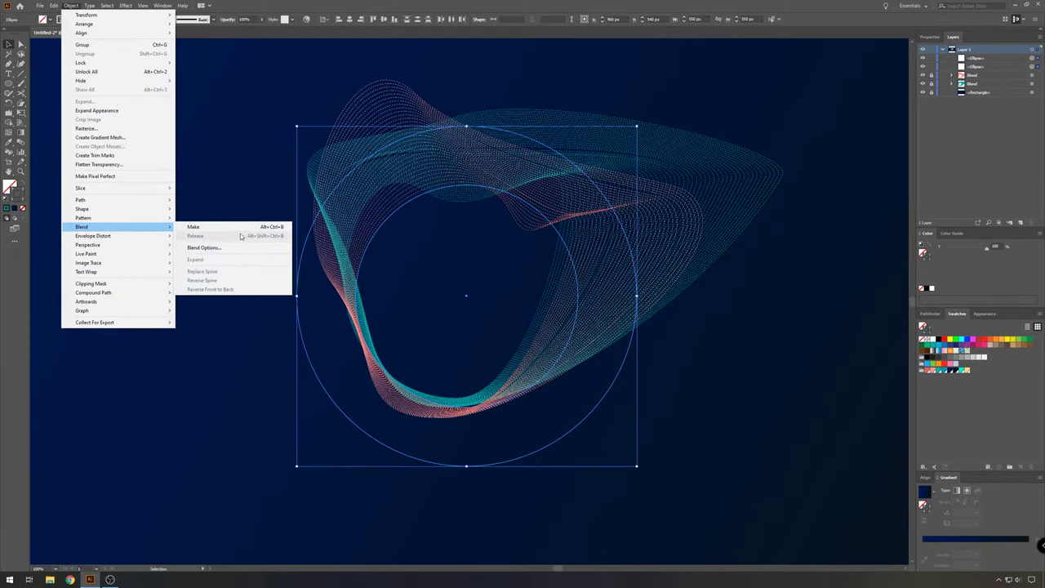
{"action": "left_click", "coordinate": [204, 227]}
Set the new teal blend's spacing to 15 specified steps with the preview on, trying 20 steps first
{"action": "left_click", "coordinate": [71, 5]}
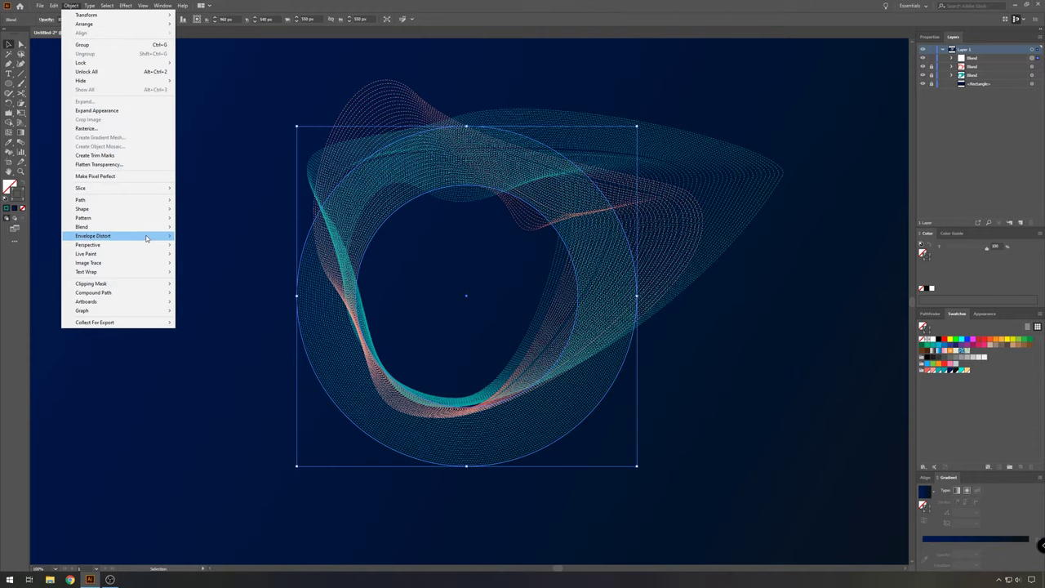
{"action": "mouse_move", "coordinate": [147, 238]}
{"action": "left_click", "coordinate": [203, 248]}
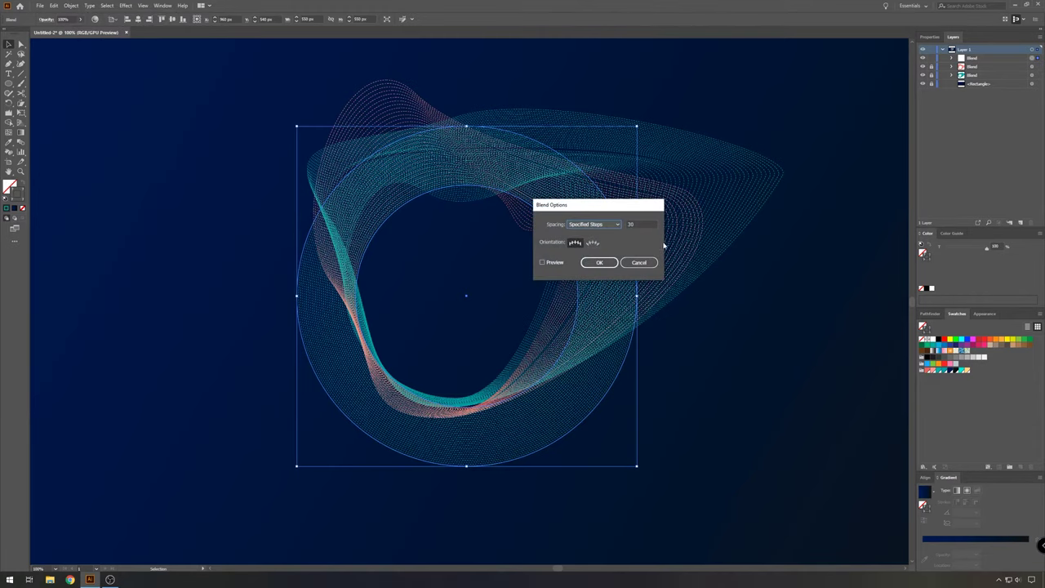
{"action": "double_click", "coordinate": [630, 225]}
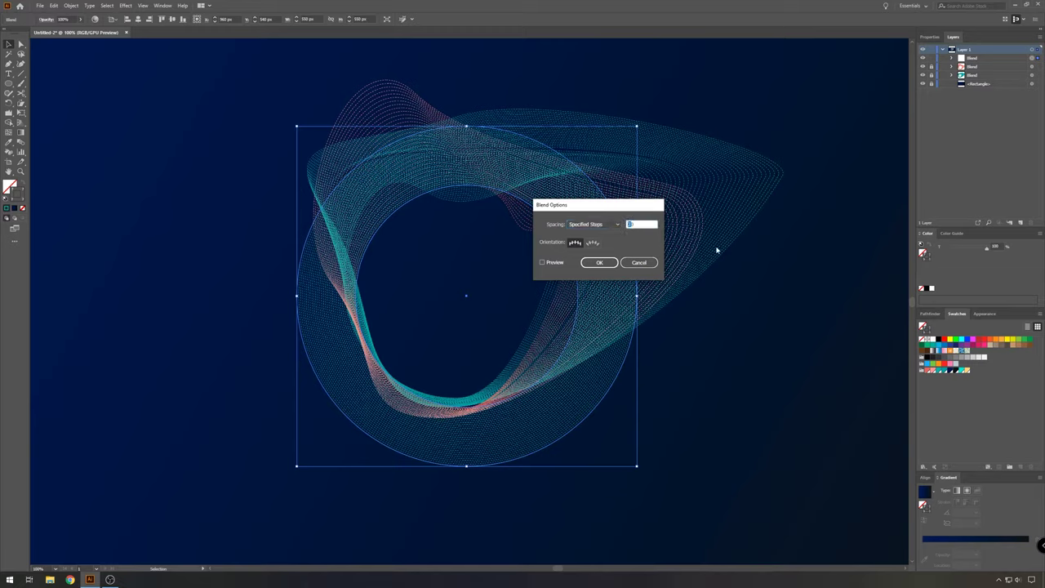
{"action": "left_click", "coordinate": [542, 263]}
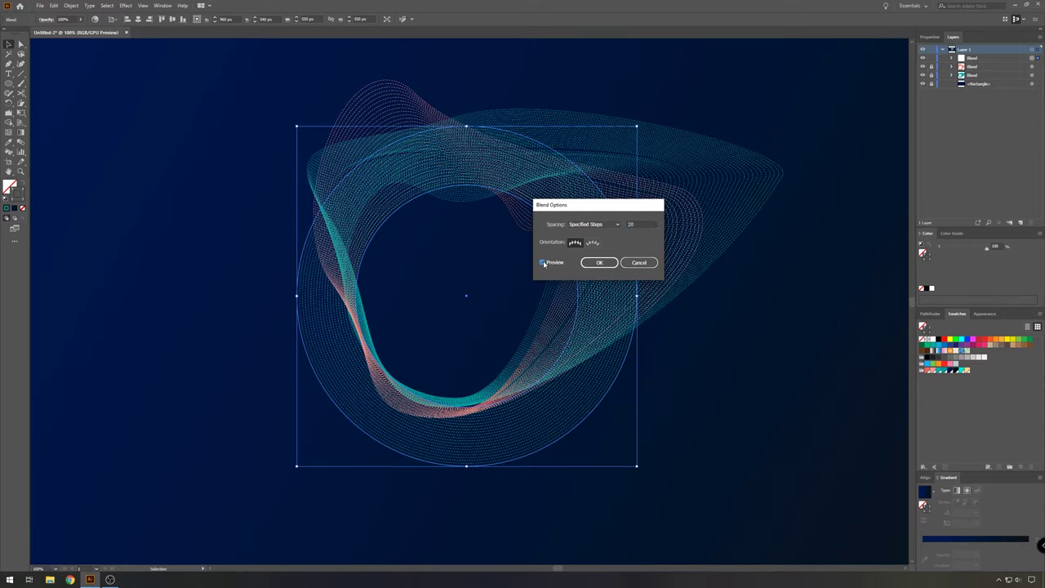
{"action": "left_click", "coordinate": [636, 225]}
{"action": "left_click_drag", "start_coordinate": [640, 224], "coordinate": [583, 343]}
{"action": "type", "text": "15"}
{"action": "left_click", "coordinate": [542, 262]}
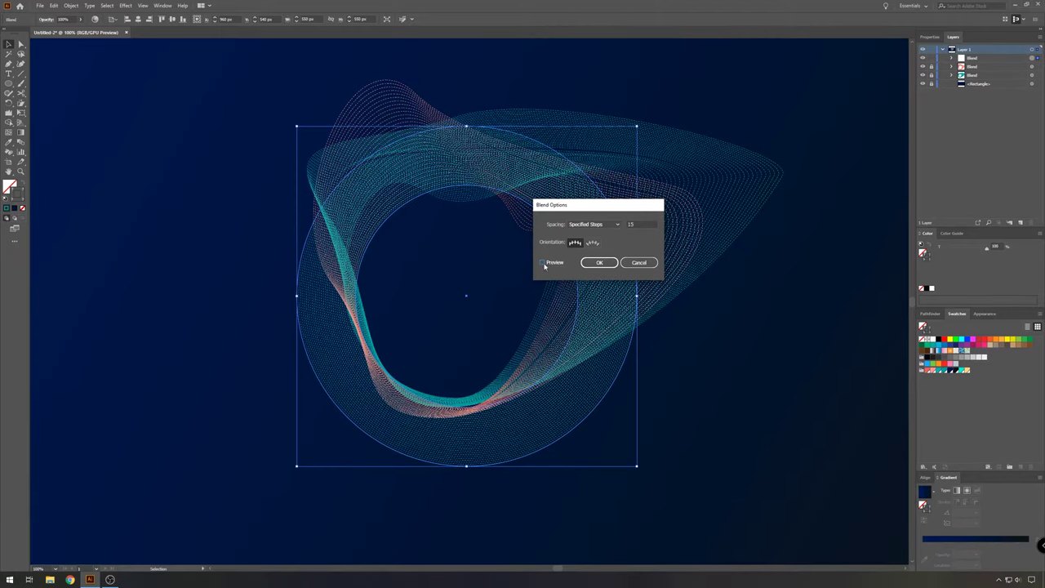
{"action": "left_click", "coordinate": [543, 262]}
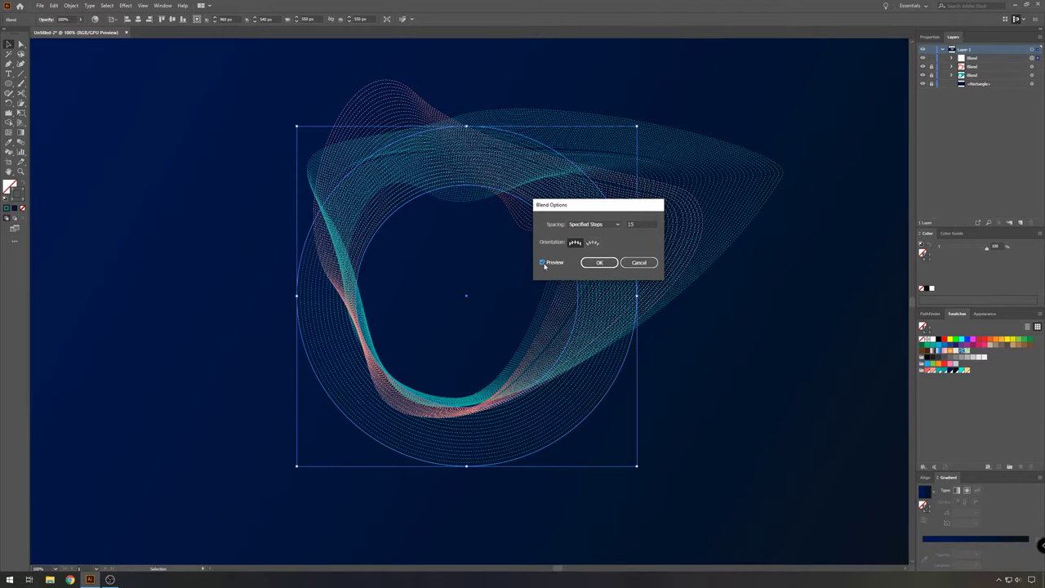
{"action": "left_click", "coordinate": [599, 262]}
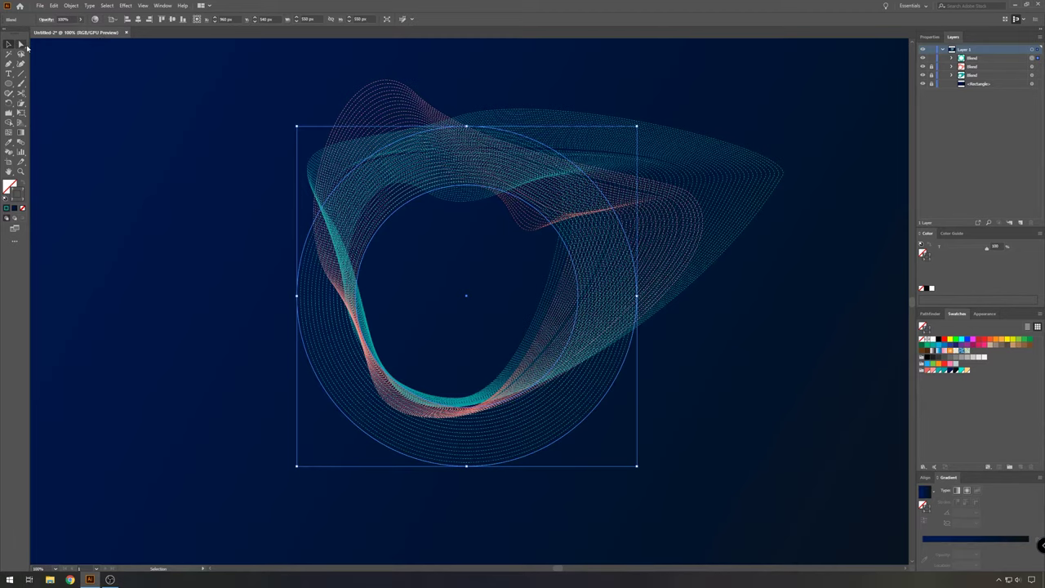
With Direct Selection, raise the new teal blend's inner side anchors and outer bottom anchor, and twist the outer path's bottom and left handles
{"action": "key", "text": "a"}
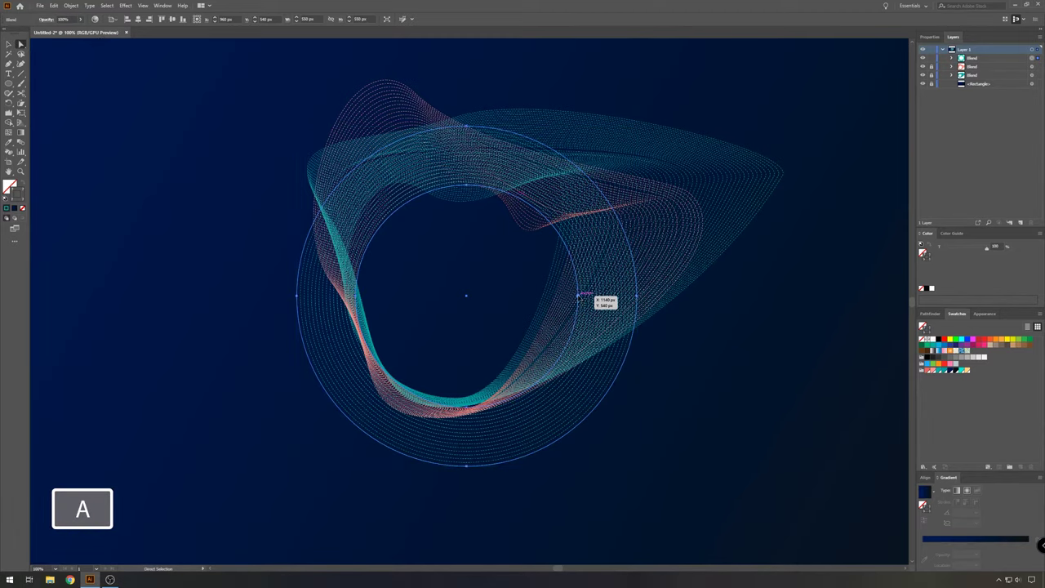
{"action": "left_click_drag", "start_coordinate": [578, 295], "coordinate": [574, 215]}
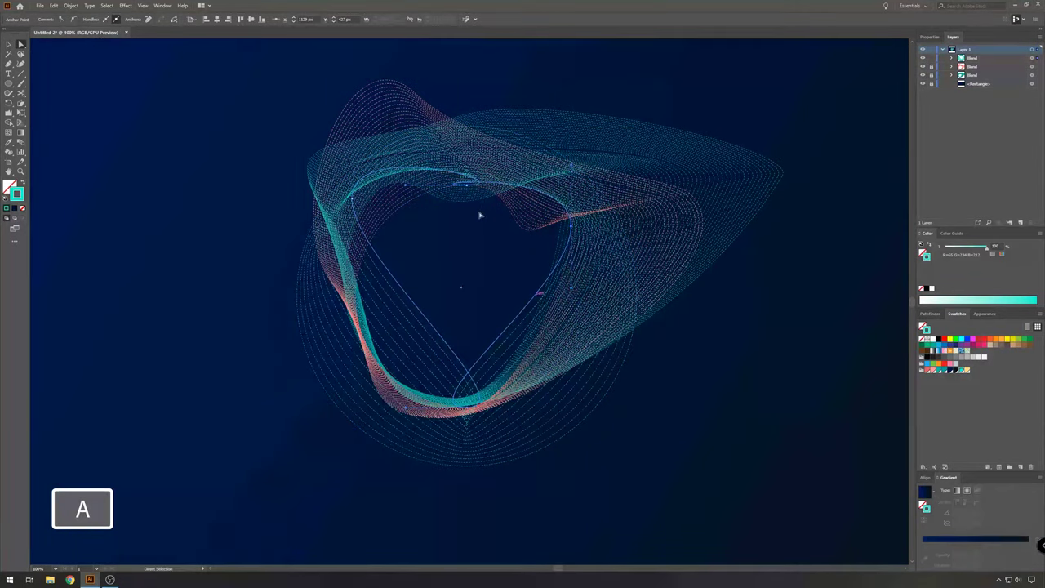
{"action": "left_click", "coordinate": [308, 352]}
{"action": "left_click_drag", "start_coordinate": [466, 466], "coordinate": [454, 413]}
{"action": "left_click_drag", "start_coordinate": [547, 414], "coordinate": [599, 293]}
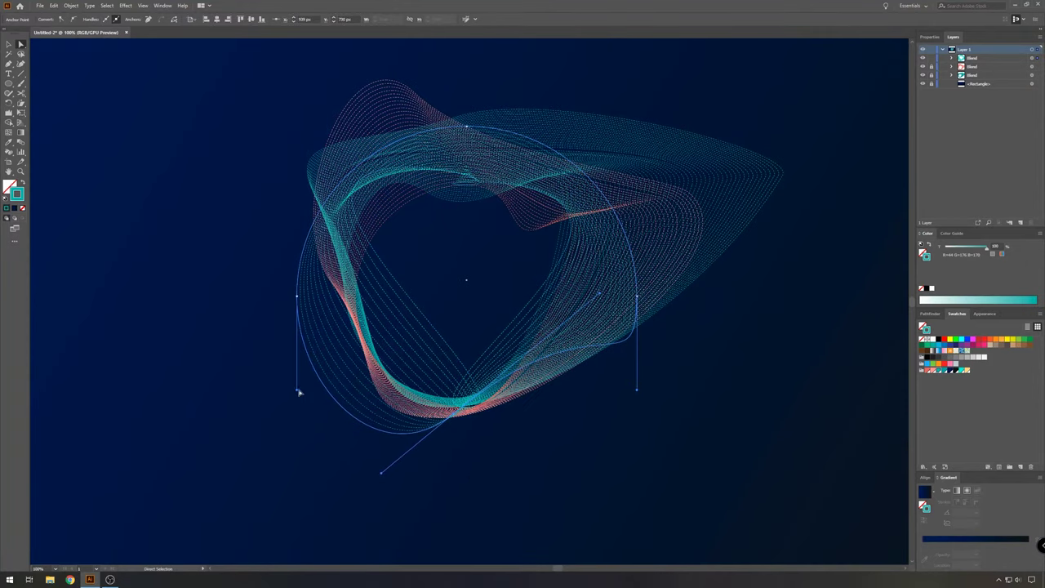
{"action": "left_click_drag", "start_coordinate": [296, 389], "coordinate": [506, 349]}
Tilt the handle of the outer teal path's top anchor downward and move the whole blend slightly down
{"action": "left_click", "coordinate": [468, 127]}
{"action": "left_click_drag", "start_coordinate": [560, 127], "coordinate": [514, 150]}
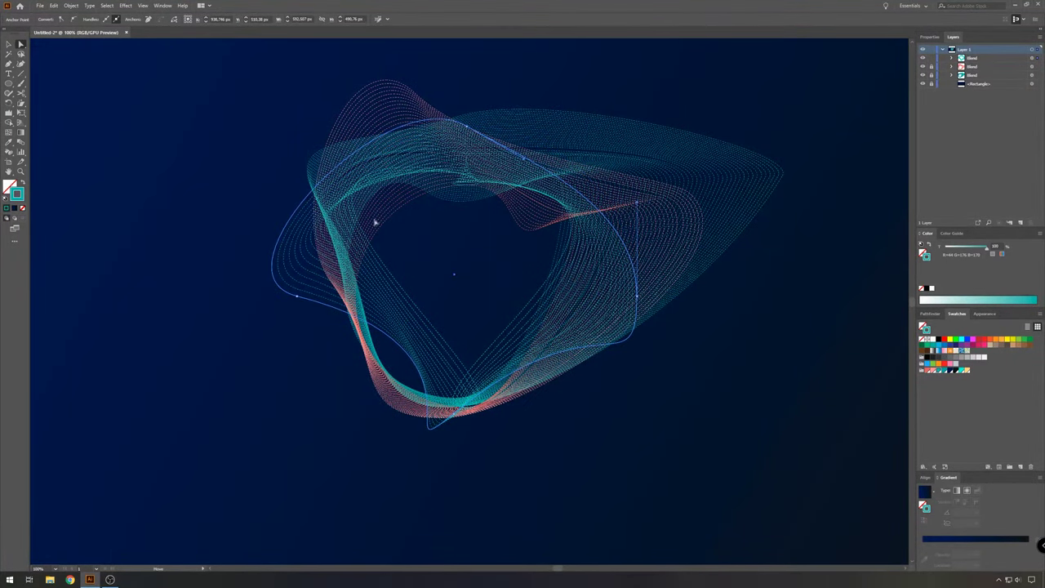
{"action": "left_click", "coordinate": [317, 270]}
{"action": "left_click_drag", "start_coordinate": [437, 360], "coordinate": [433, 397]}
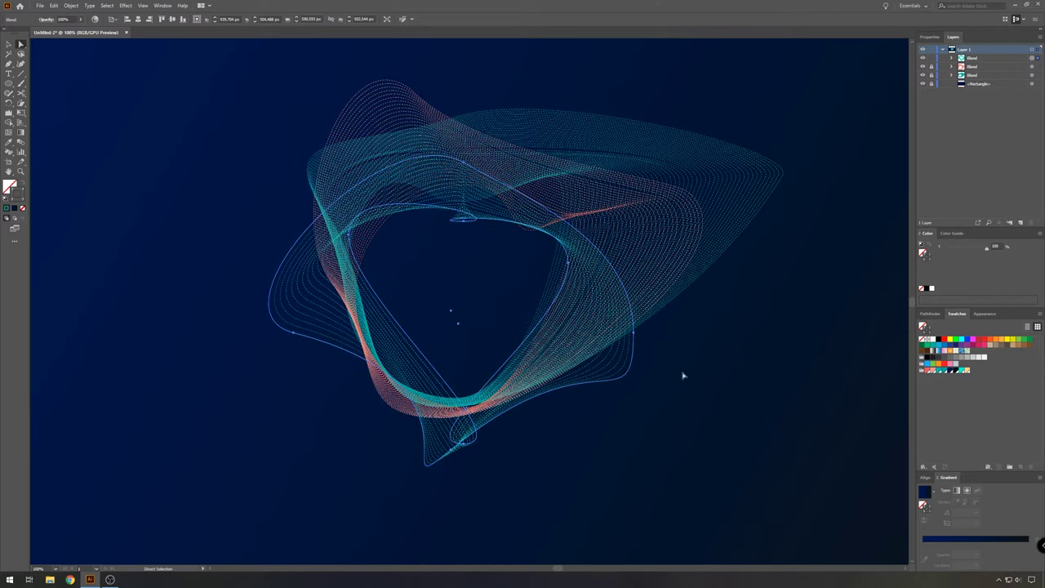
Shorten the outer teal path's left handle, move the inner path's right anchor across to its left side, adjust its lower curve, and deselect
{"action": "left_click", "coordinate": [684, 374]}
{"action": "left_click", "coordinate": [306, 266]}
{"action": "left_click", "coordinate": [296, 334]}
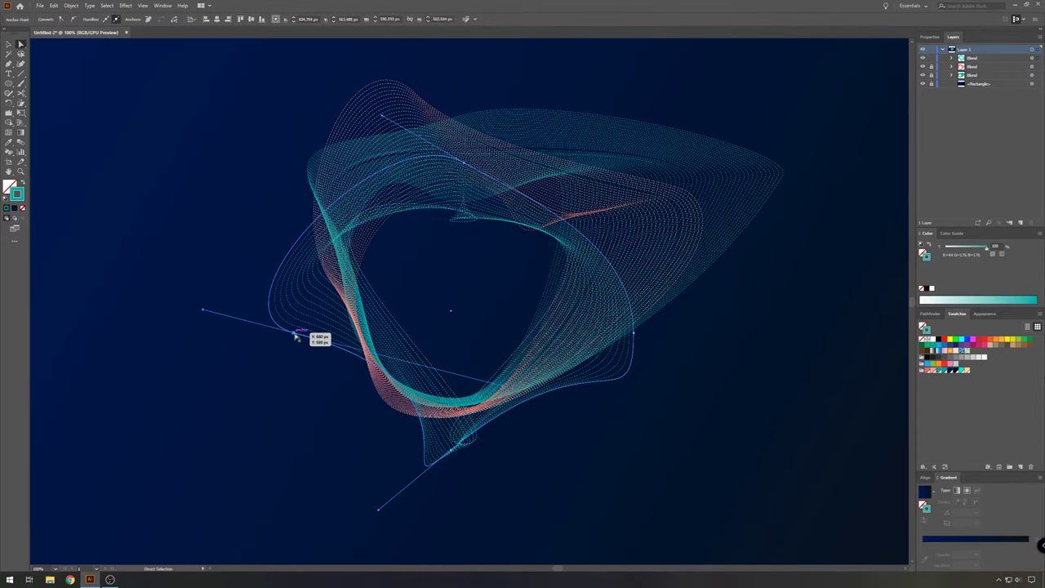
{"action": "left_click_drag", "start_coordinate": [204, 308], "coordinate": [284, 338]}
{"action": "left_click_drag", "start_coordinate": [571, 265], "coordinate": [345, 249]}
{"action": "left_click_drag", "start_coordinate": [435, 381], "coordinate": [415, 406]}
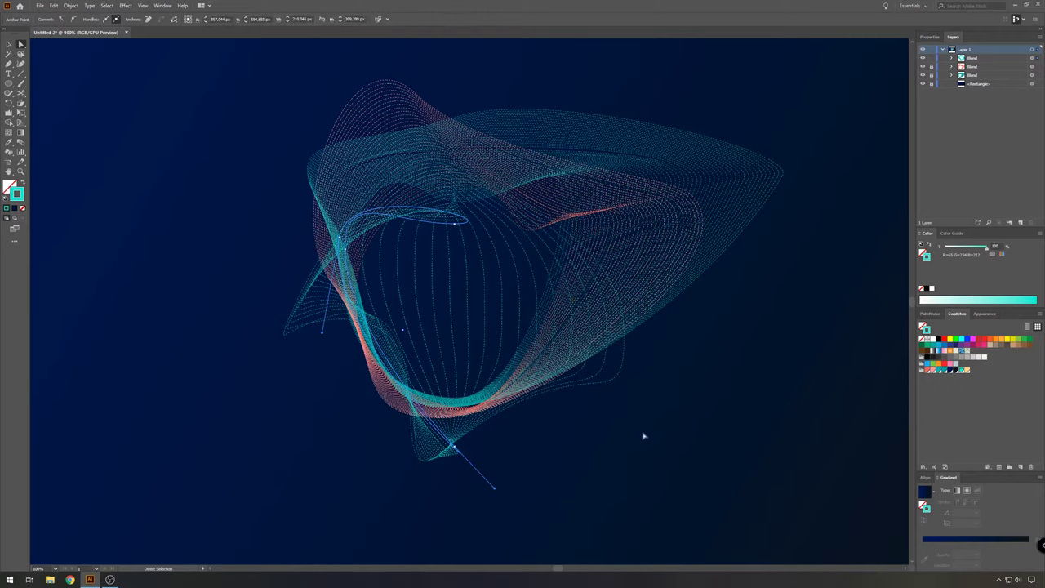
{"action": "left_click", "coordinate": [514, 443]}
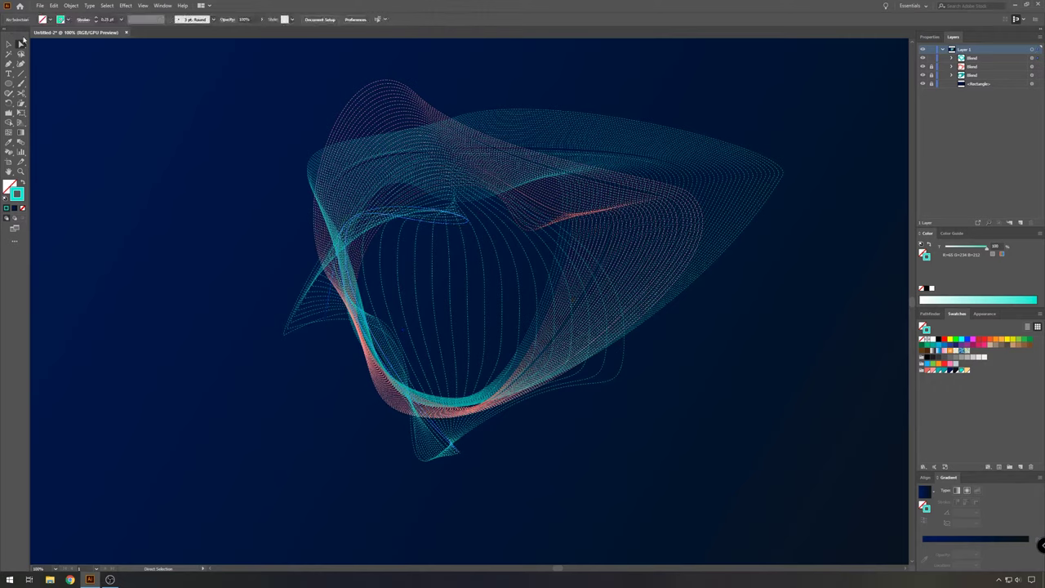
Send the newest teal blend to the back, bring it forward one level so it sits directly above the background rectangle, and deselect it
{"action": "key", "text": "v"}
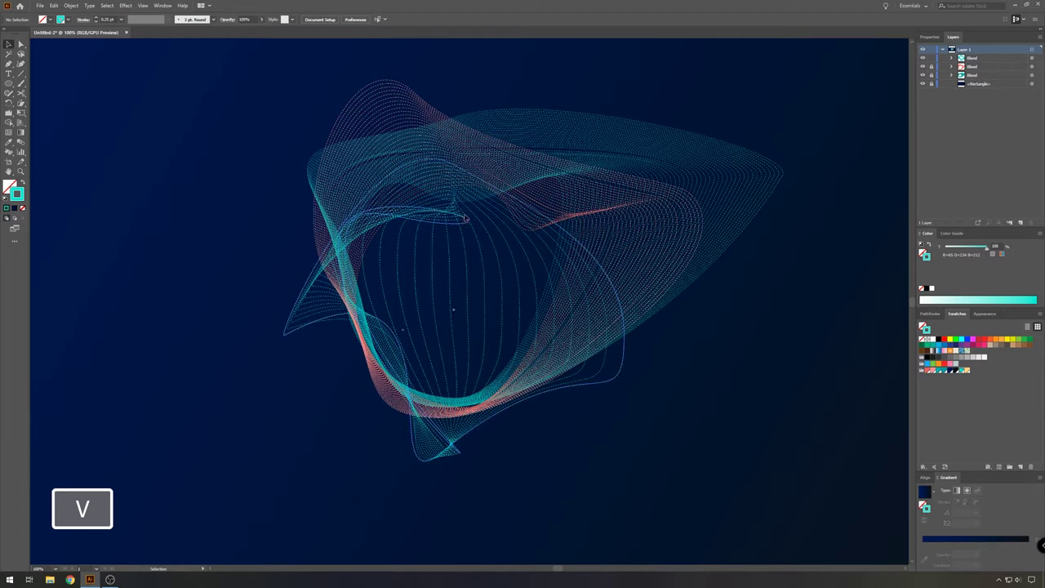
{"action": "left_click", "coordinate": [464, 218]}
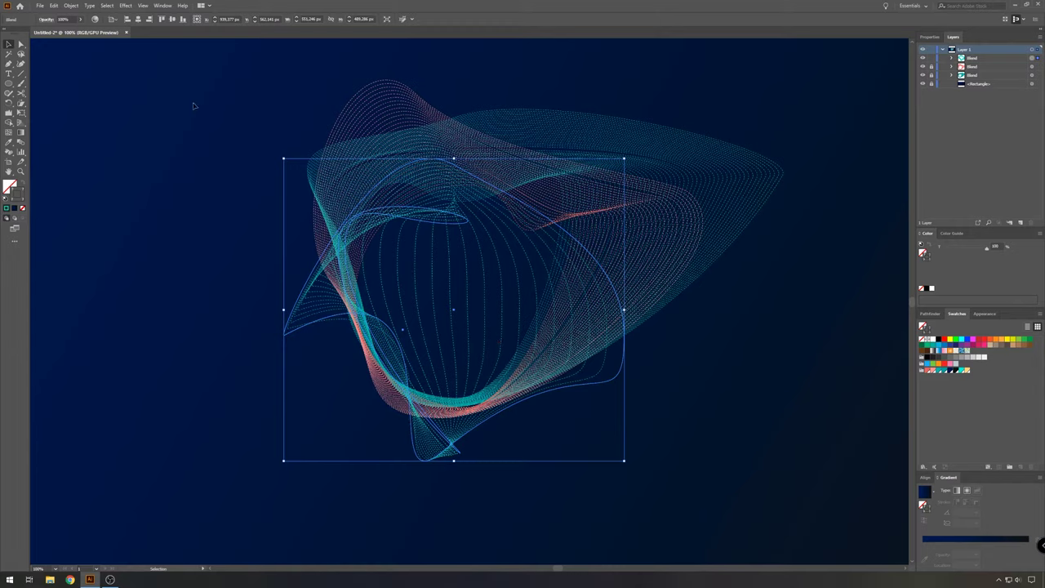
{"action": "left_click", "coordinate": [69, 6]}
{"action": "left_click", "coordinate": [88, 6]}
{"action": "mouse_move", "coordinate": [87, 27]}
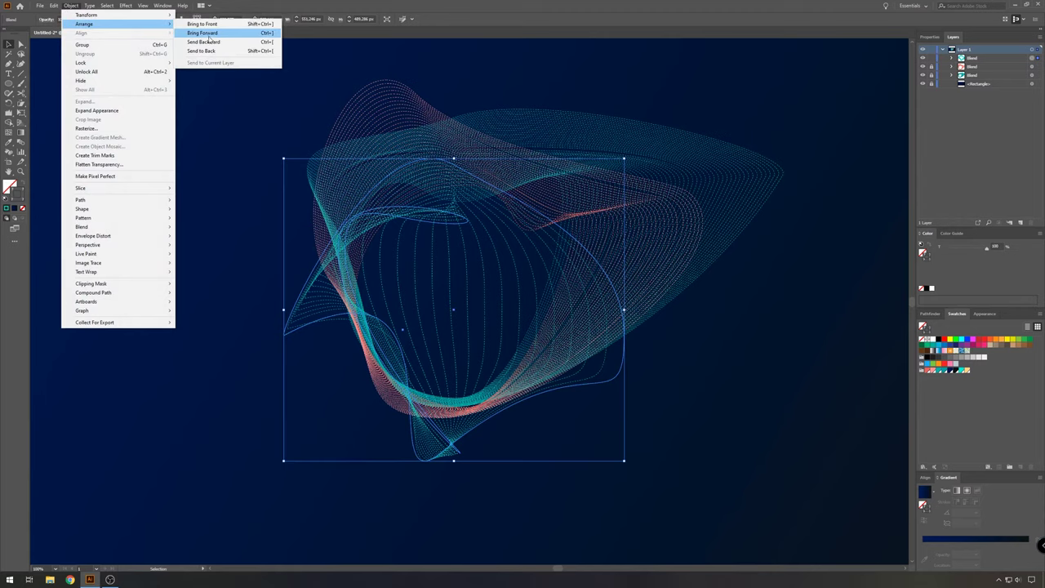
{"action": "left_click", "coordinate": [201, 50]}
{"action": "left_click", "coordinate": [71, 7]}
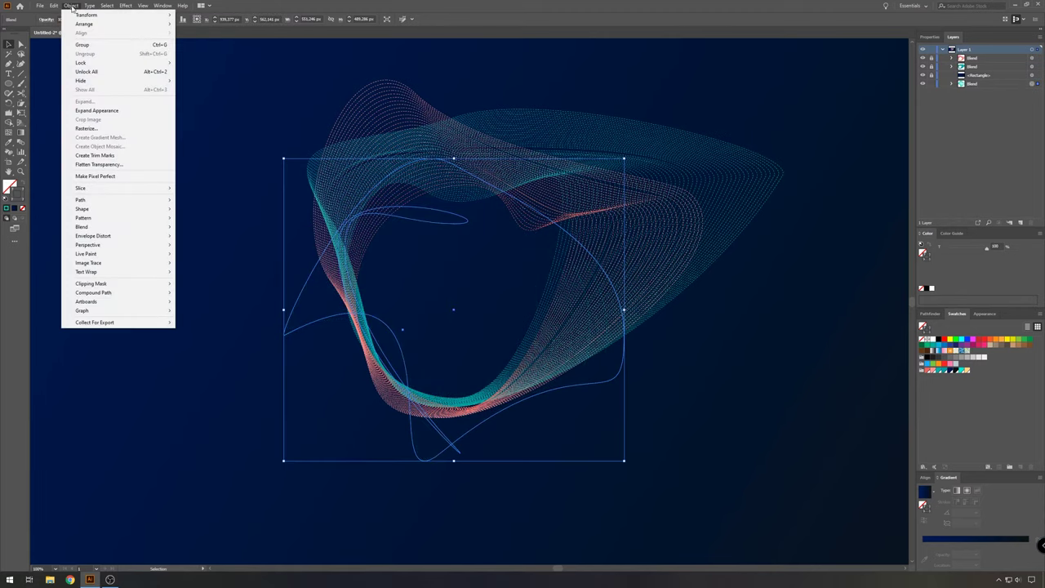
{"action": "mouse_move", "coordinate": [90, 24]}
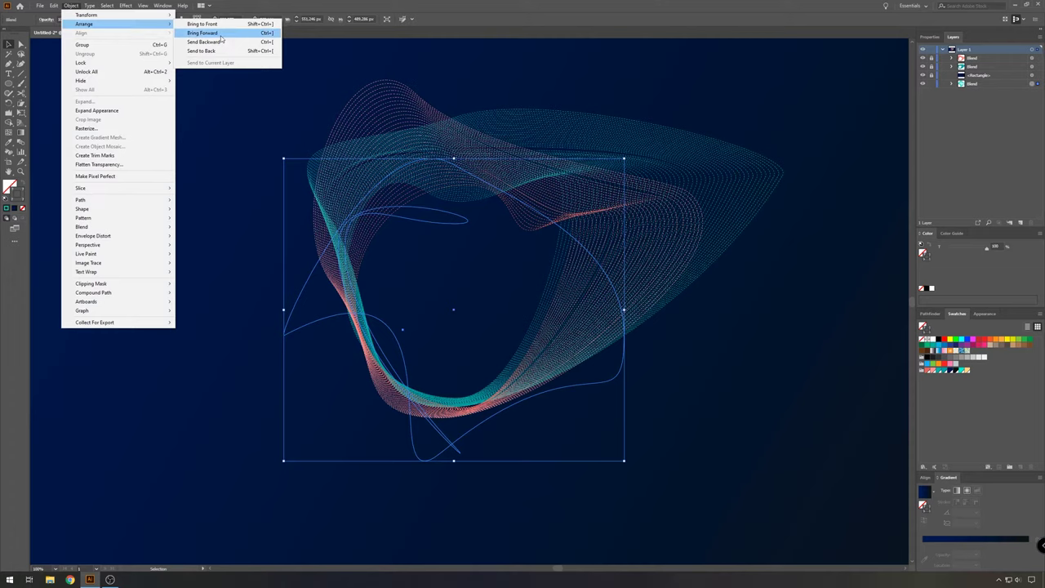
{"action": "left_click", "coordinate": [192, 42]}
{"action": "left_click", "coordinate": [751, 389]}
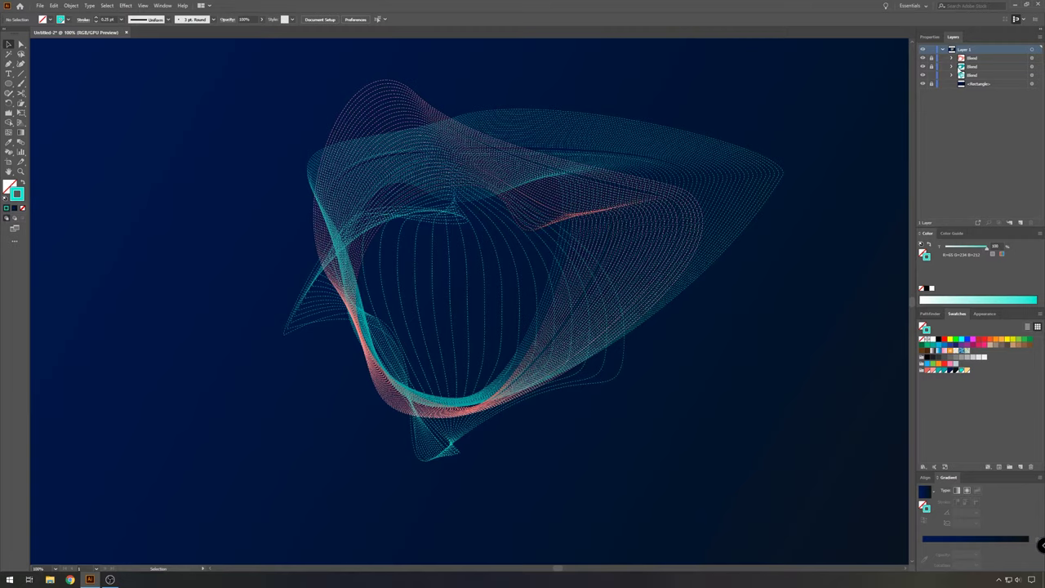
Collapse Layer 1 and create a new layer above it
{"action": "left_click", "coordinate": [932, 83]}
{"action": "left_click", "coordinate": [944, 49]}
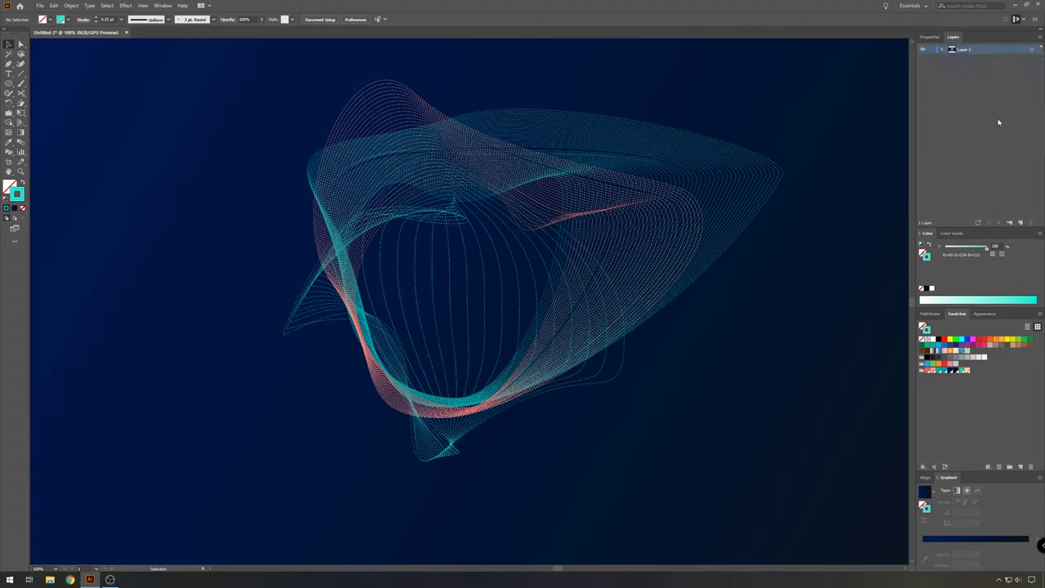
{"action": "left_click", "coordinate": [1020, 222]}
On the new layer, draw an 8 px circle with a teal fill and no stroke in the empty area left of the blends
{"action": "key", "text": "l"}
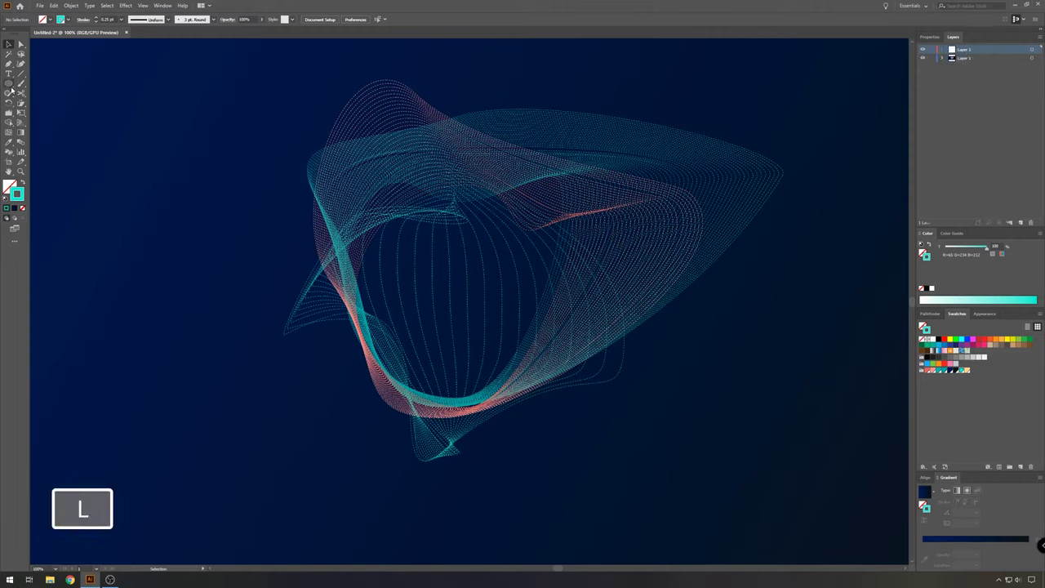
{"action": "left_click", "coordinate": [9, 85]}
{"action": "left_click", "coordinate": [22, 183]}
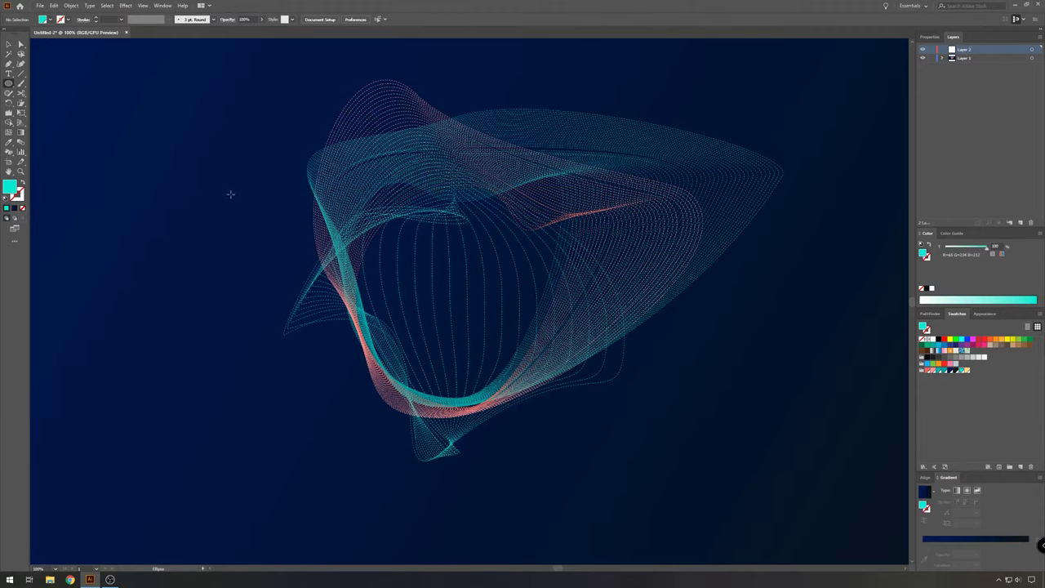
{"action": "scroll", "coordinate": [273, 214], "scroll_direction": "up", "scroll_amount": 2, "text": "alt"}
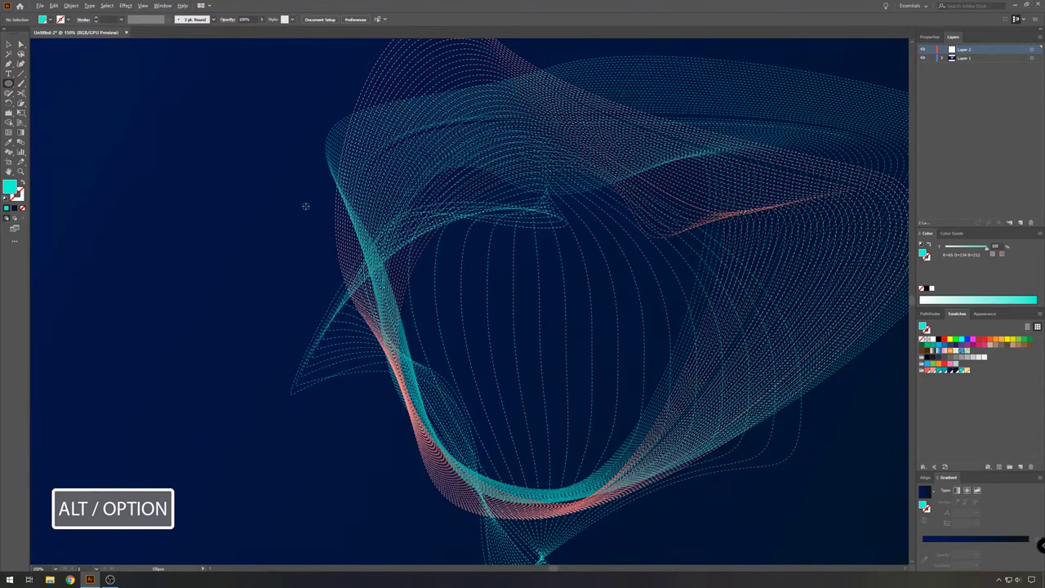
{"action": "scroll", "coordinate": [289, 223], "scroll_direction": "up", "scroll_amount": 1, "text": "alt"}
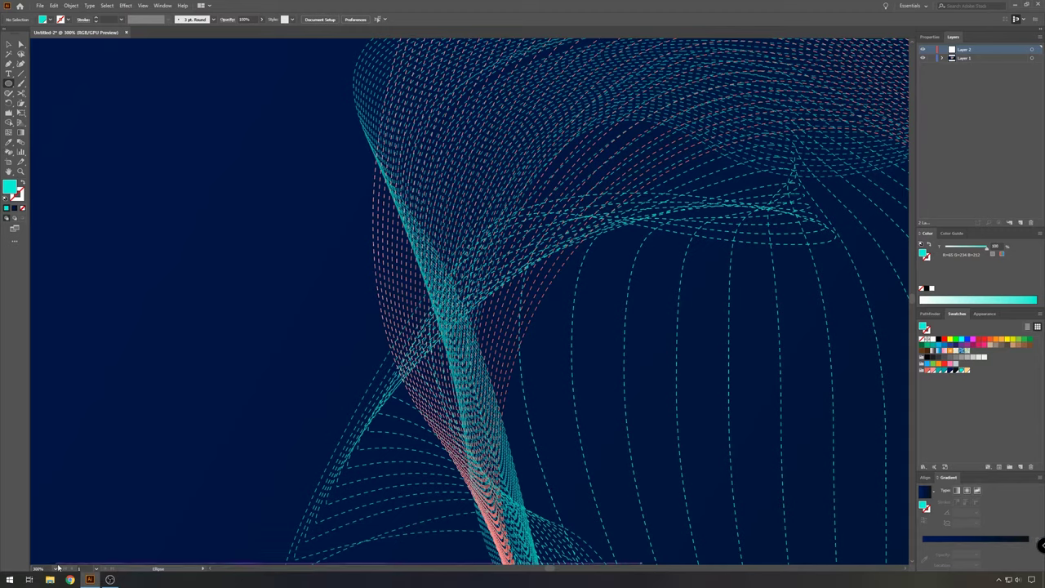
{"action": "key", "text": "z"}
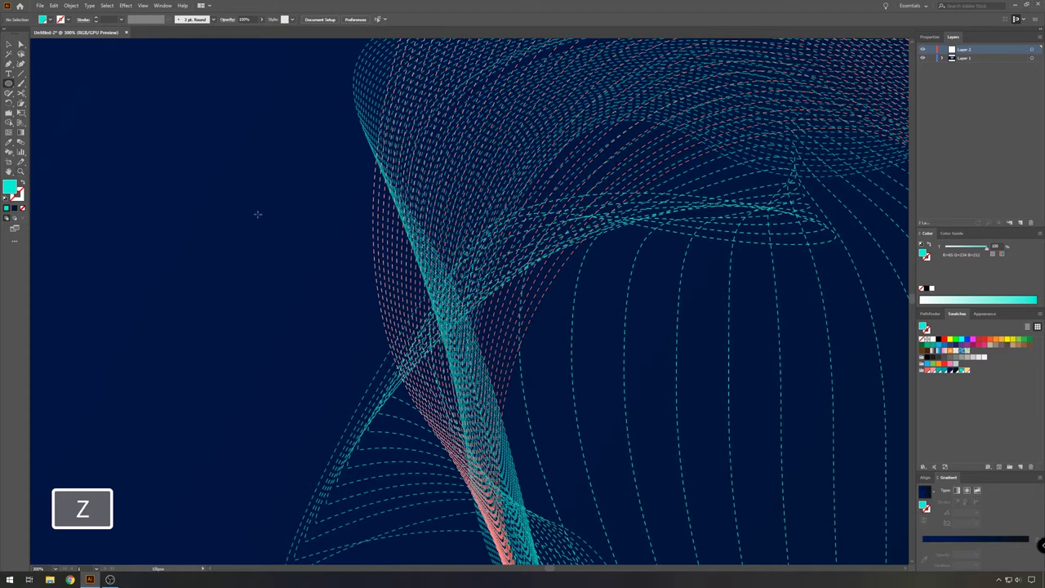
{"action": "left_click_drag", "start_coordinate": [254, 214], "coordinate": [261, 224]}
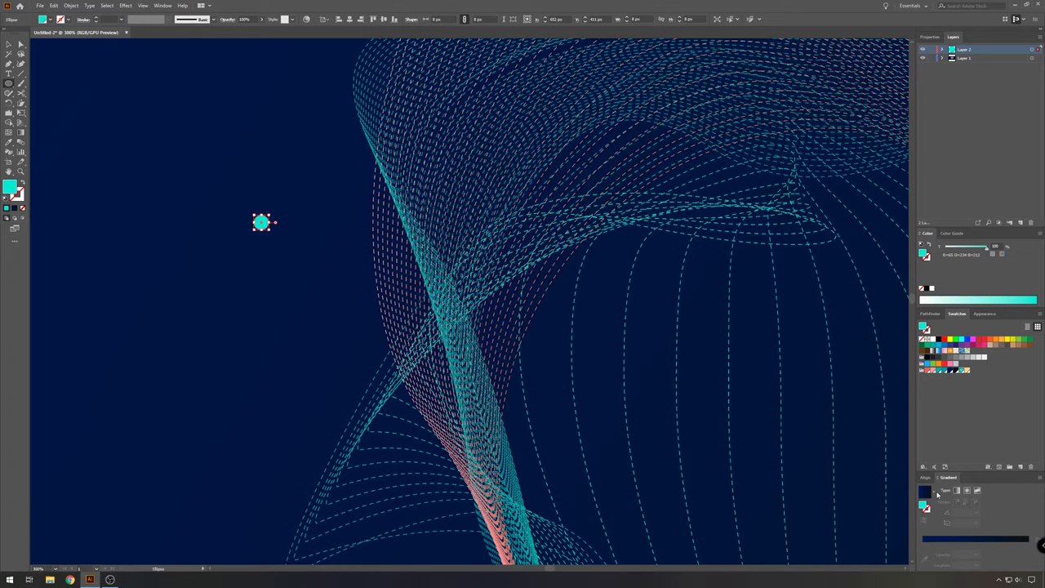
Fill the circle with the pink Orchid gradient preset and recolour its start stop teal and its transparent end stop white
{"action": "left_click", "coordinate": [935, 493]}
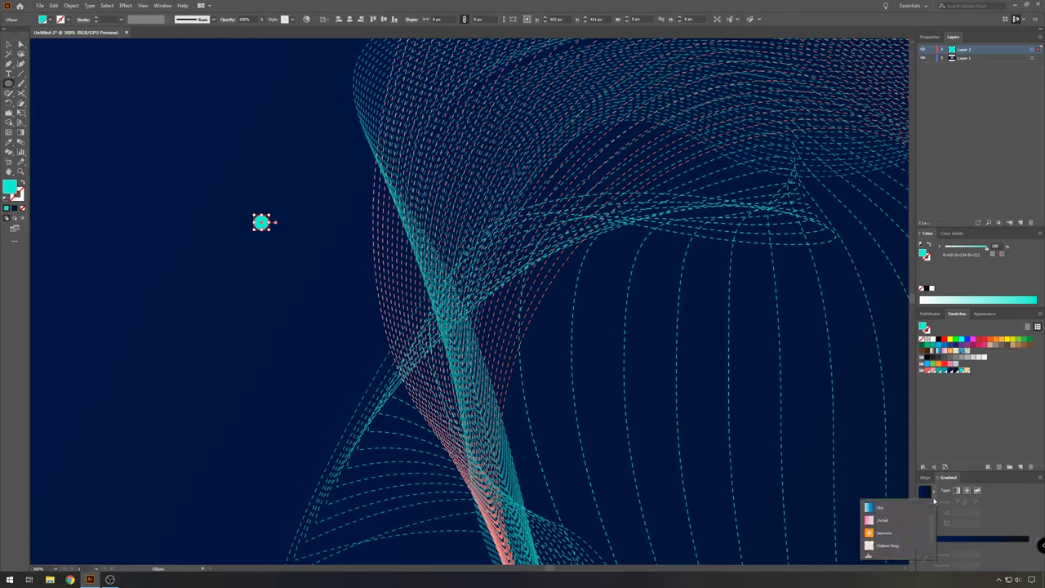
{"action": "left_click", "coordinate": [893, 522]}
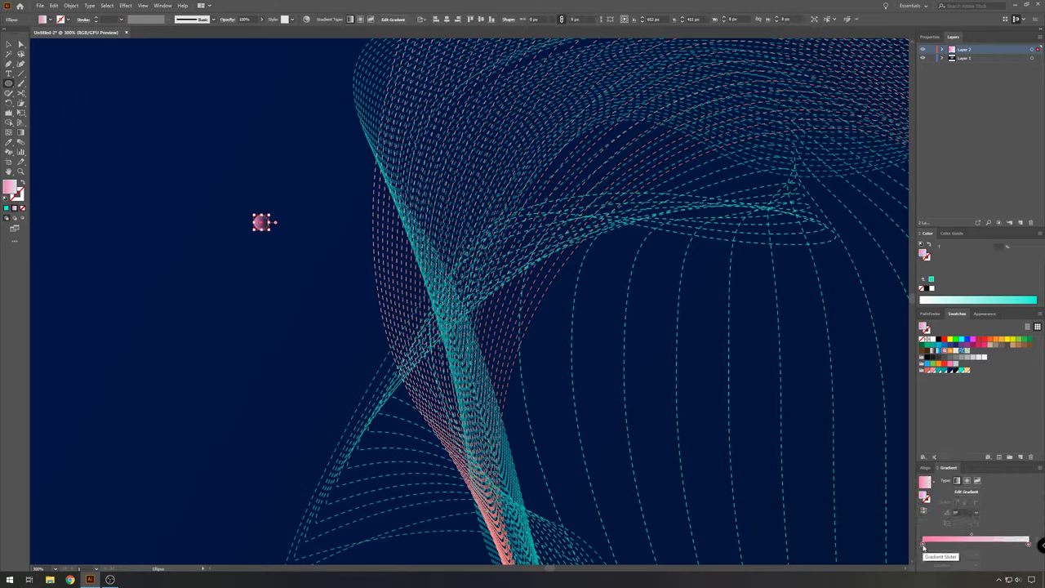
{"action": "double_click", "coordinate": [923, 543]}
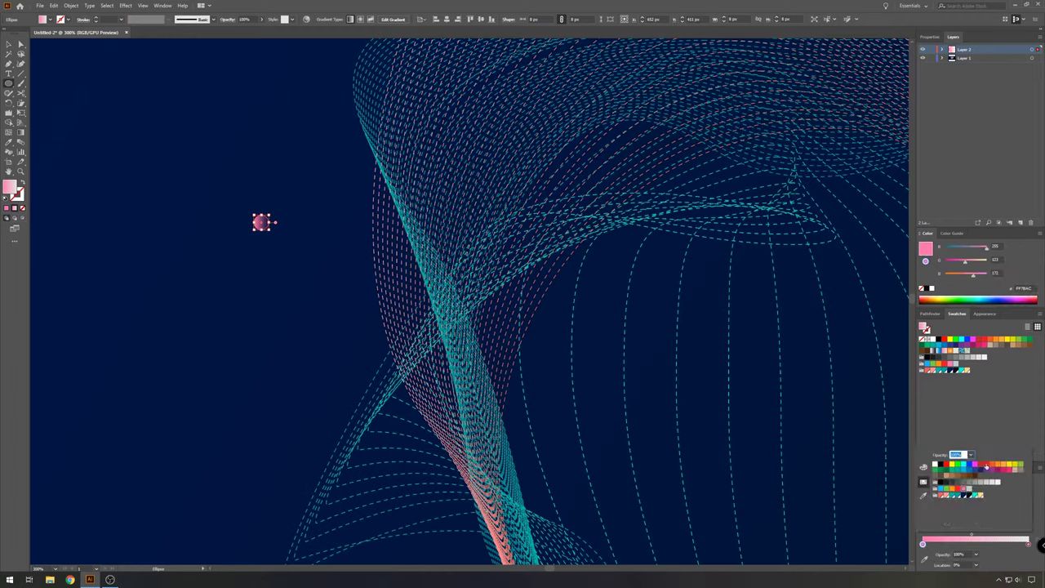
{"action": "left_click", "coordinate": [977, 494]}
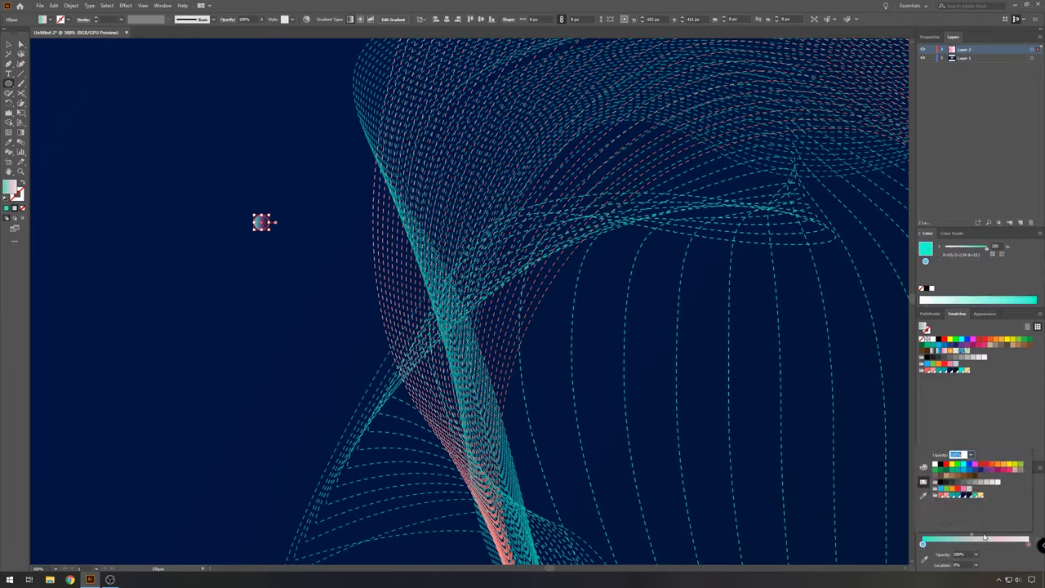
{"action": "double_click", "coordinate": [1029, 545]}
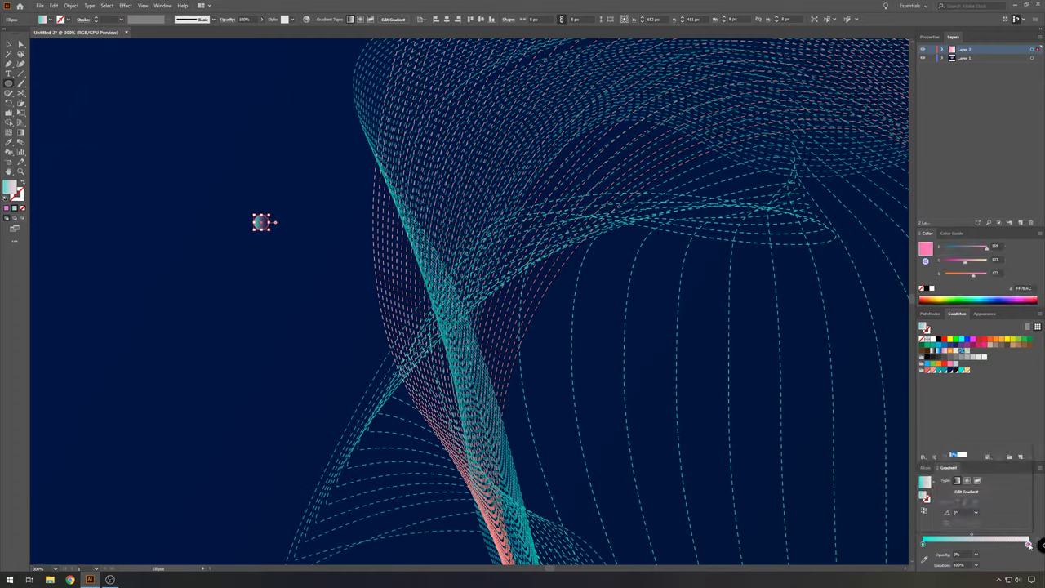
{"action": "left_click", "coordinate": [964, 493]}
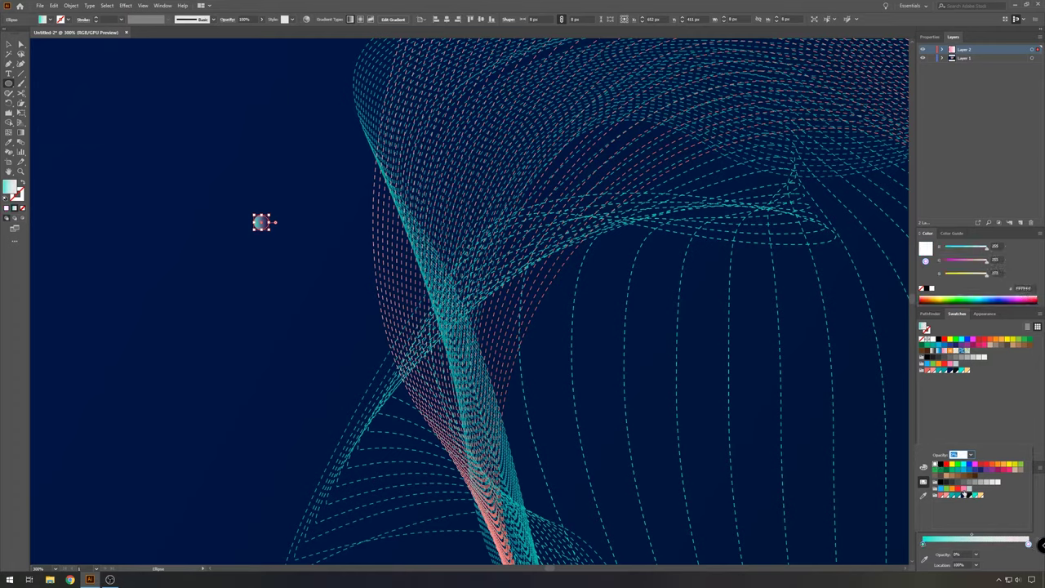
{"action": "left_click", "coordinate": [1000, 555]}
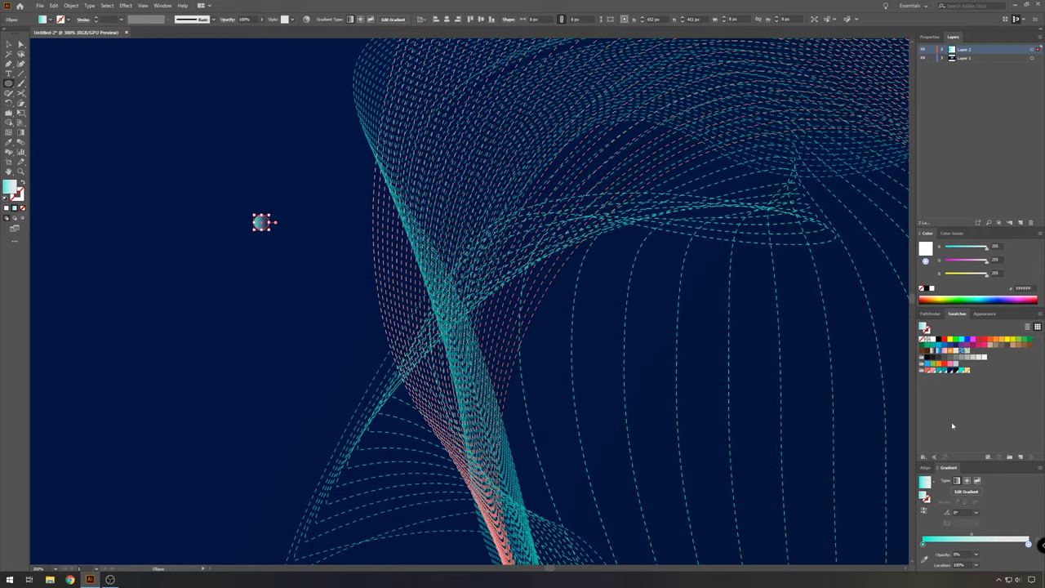
Make the circle's gradient radial, shrink its radius to just inside the circle's edge, and shift the colour midpoint outward
{"action": "left_click", "coordinate": [971, 501]}
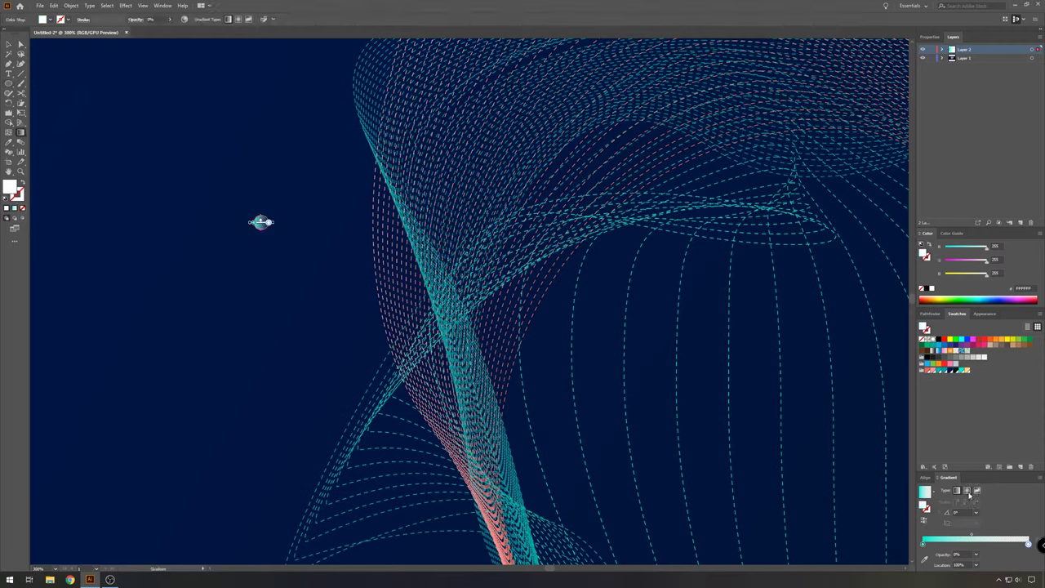
{"action": "left_click", "coordinate": [969, 493]}
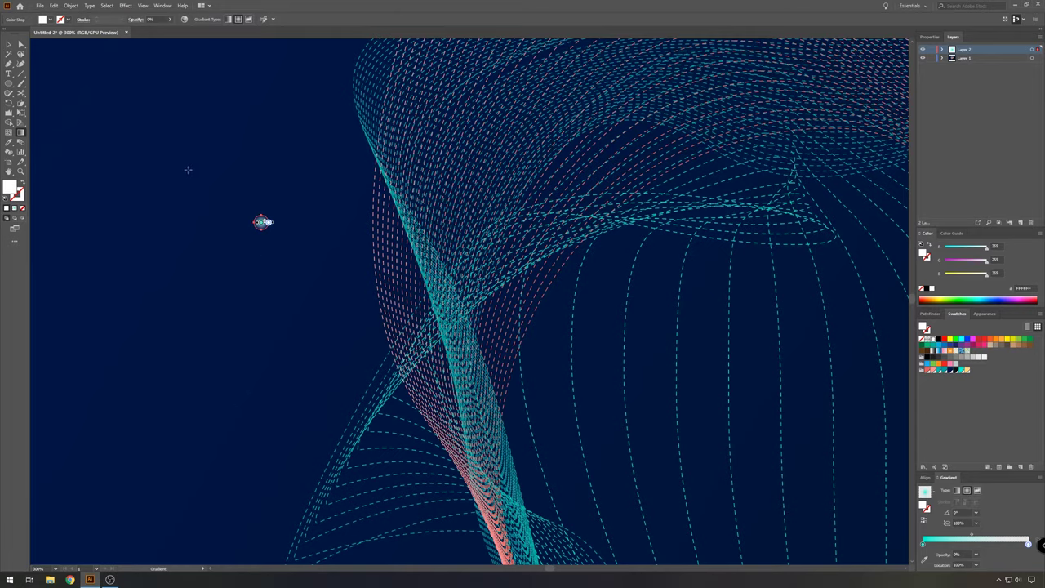
{"action": "scroll", "coordinate": [188, 170], "scroll_direction": "up", "scroll_amount": 5}
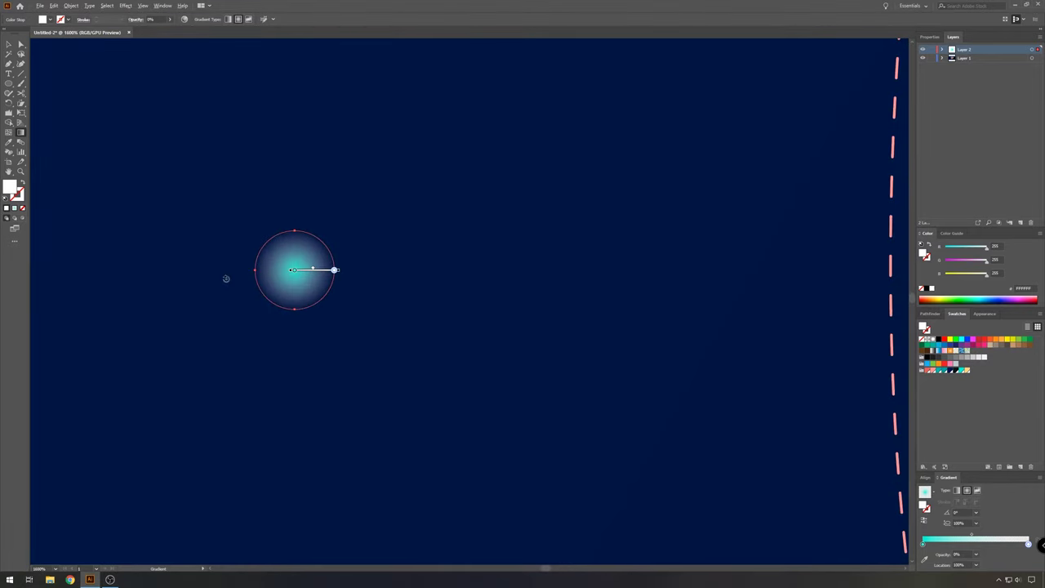
{"action": "left_click", "coordinate": [225, 279]}
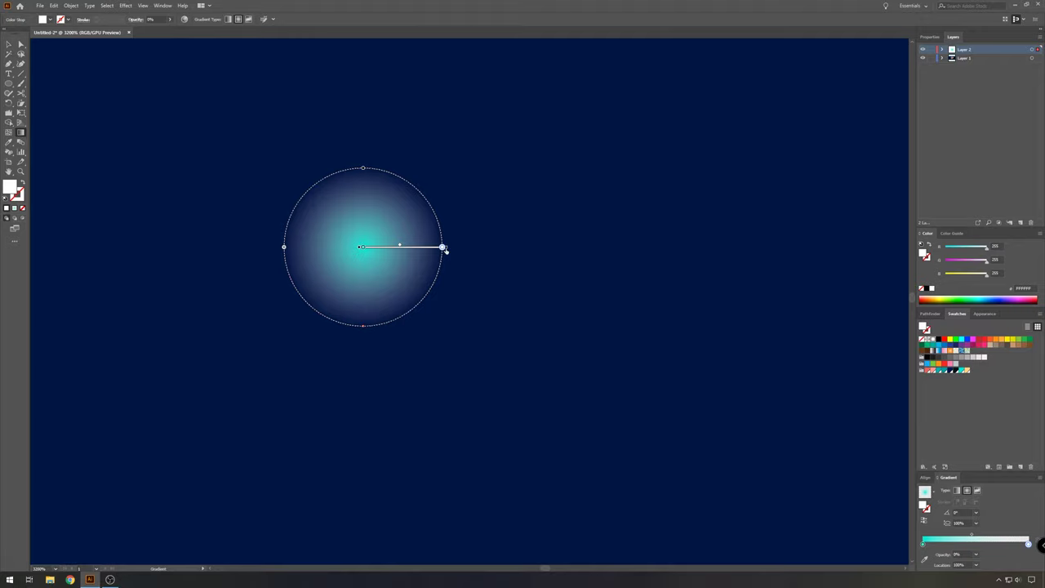
{"action": "mouse_move", "coordinate": [444, 249]}
{"action": "left_mouse_down"}
{"action": "mouse_move", "coordinate": [398, 247]}
{"action": "mouse_move", "coordinate": [415, 249]}
{"action": "left_mouse_up"}
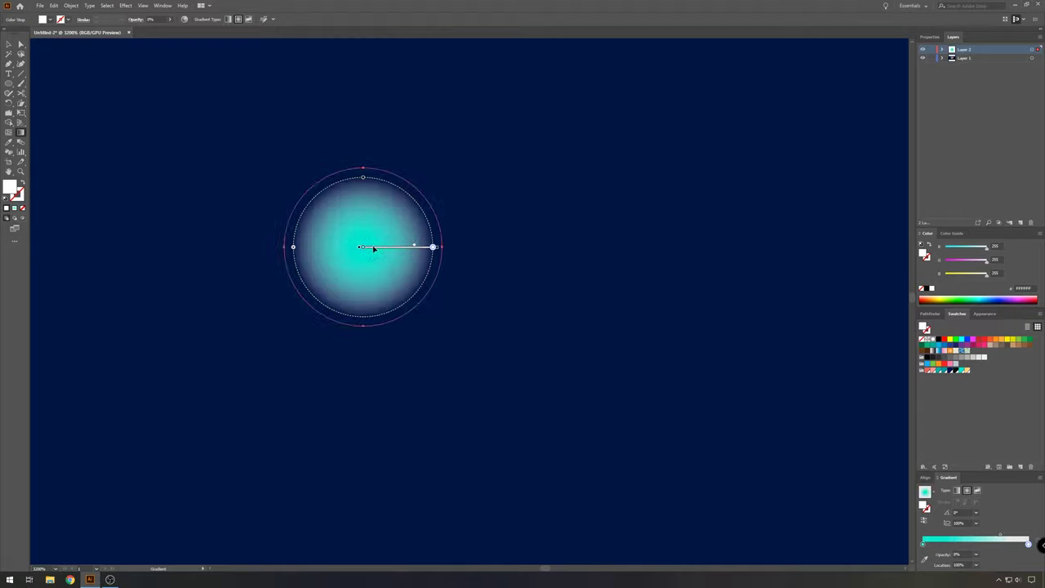
Save the glowing teal circle as a new symbol with the default Movie Clip export type and Dynamic Symbol option
{"action": "scroll", "coordinate": [464, 280], "scroll_direction": "down", "scroll_amount": 5}
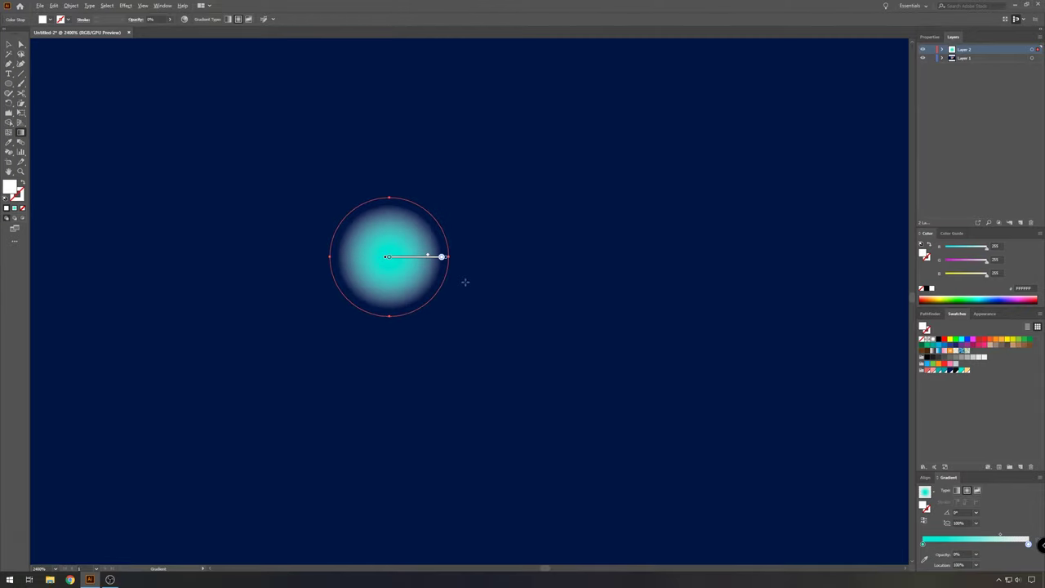
{"action": "scroll", "coordinate": [497, 285], "scroll_direction": "up", "scroll_amount": 2}
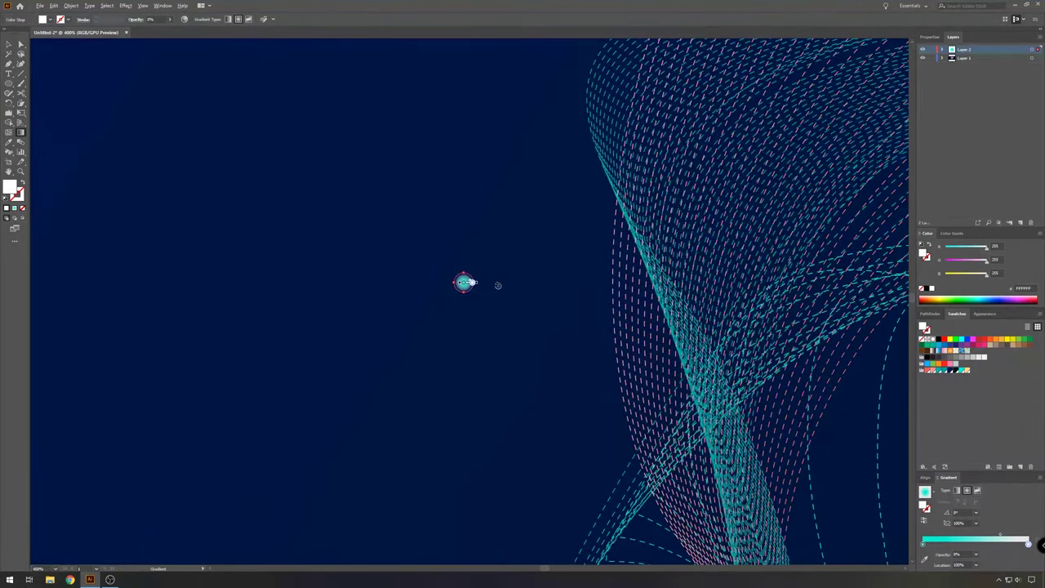
{"action": "key", "text": "v"}
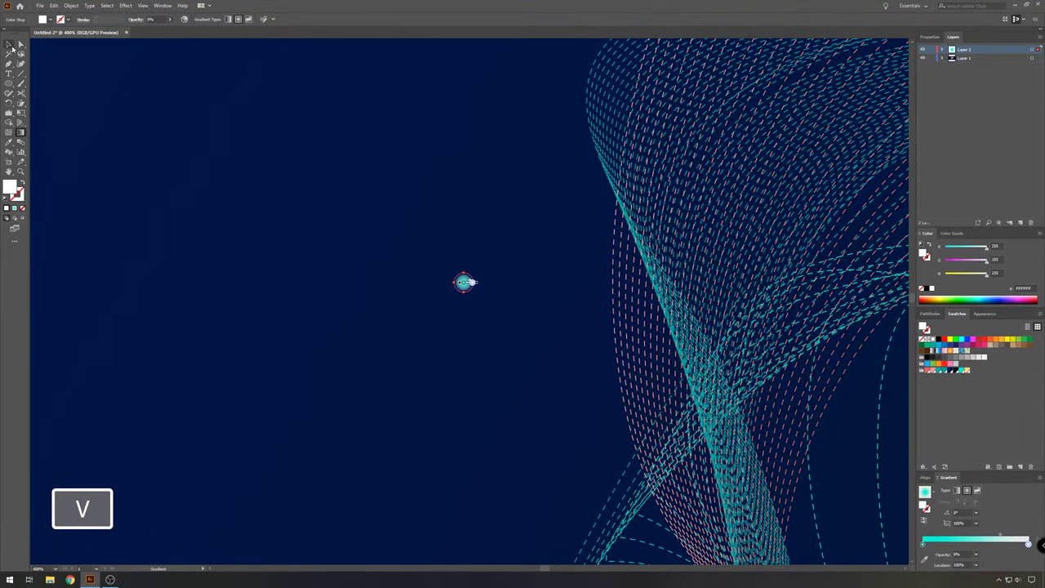
{"action": "left_click", "coordinate": [467, 310]}
{"action": "left_click", "coordinate": [463, 283]}
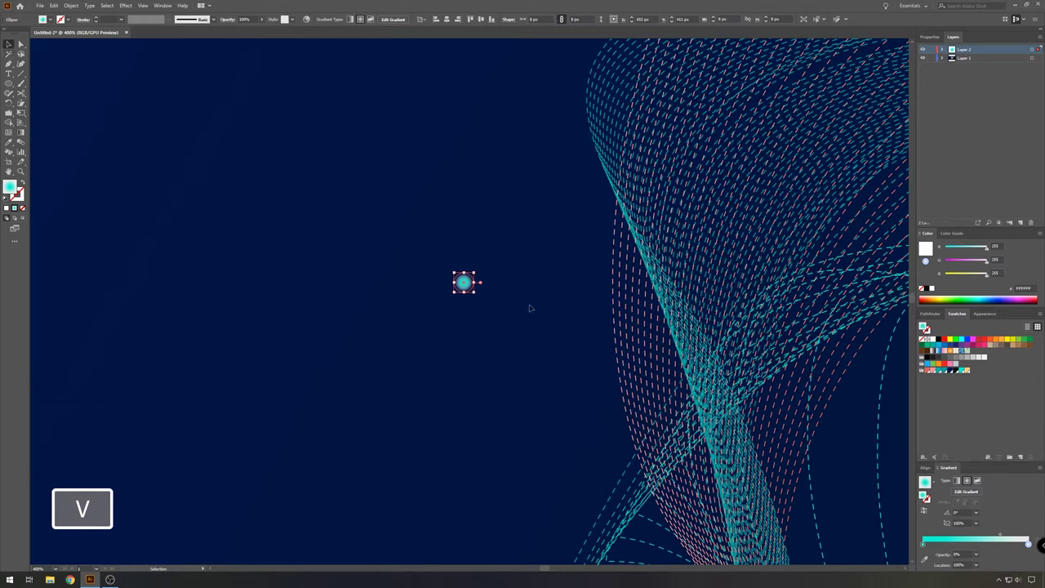
{"action": "left_click", "coordinate": [166, 6]}
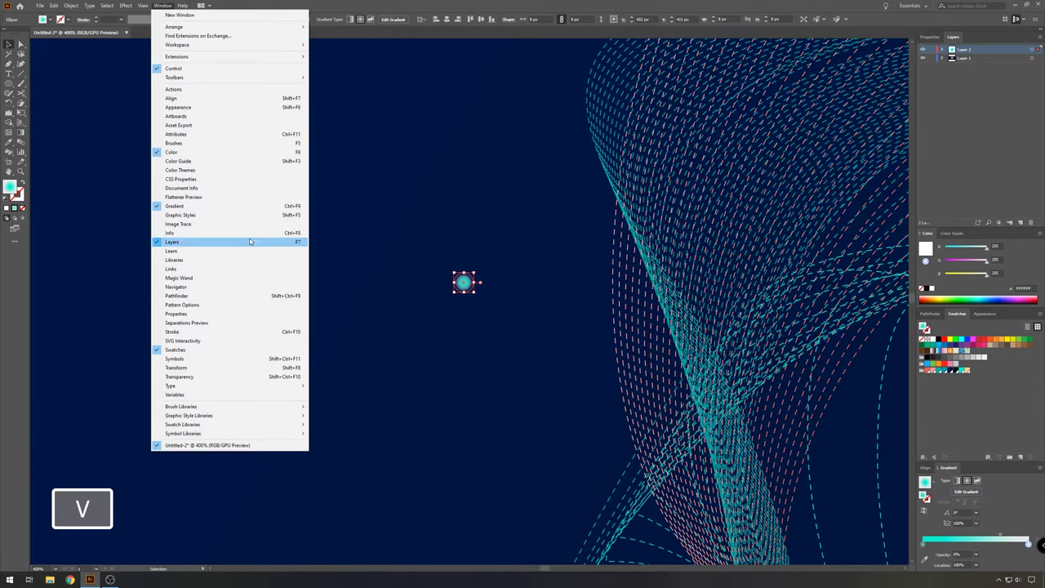
{"action": "left_click", "coordinate": [206, 359]}
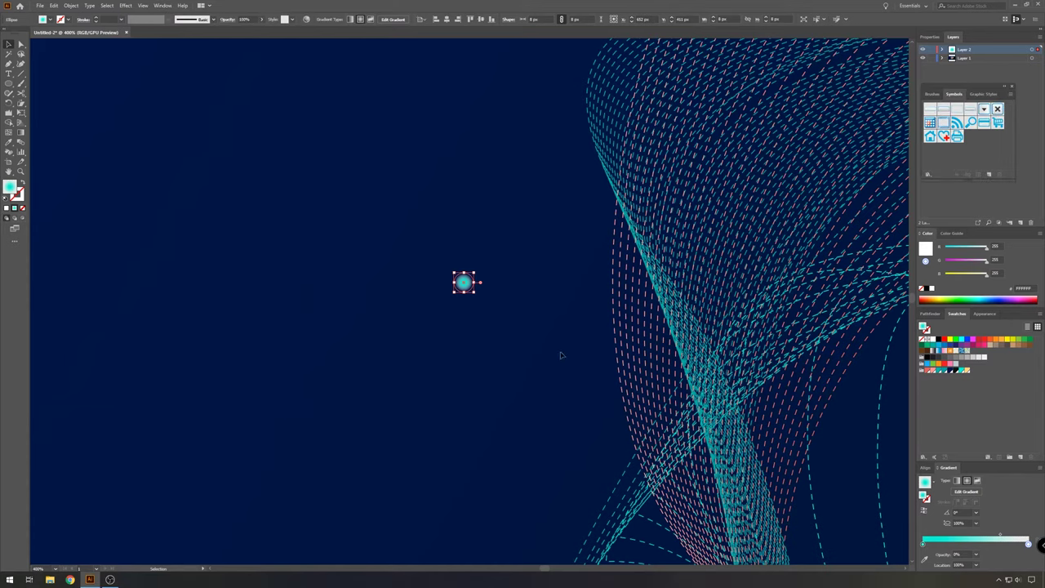
{"action": "left_click_drag", "start_coordinate": [982, 89], "coordinate": [599, 121]}
{"action": "left_click_drag", "start_coordinate": [463, 289], "coordinate": [597, 182]}
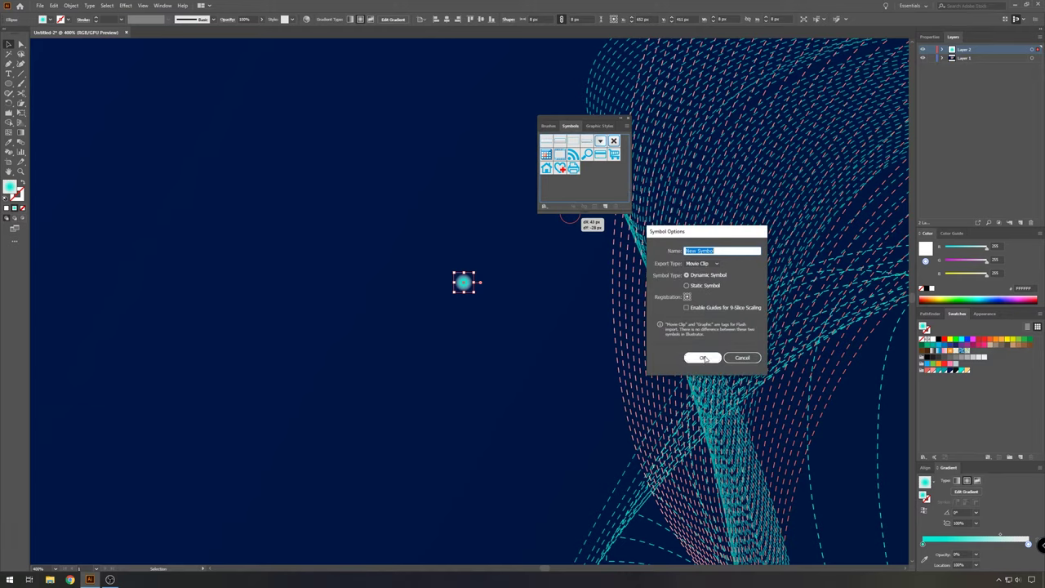
{"action": "left_click", "coordinate": [704, 357]}
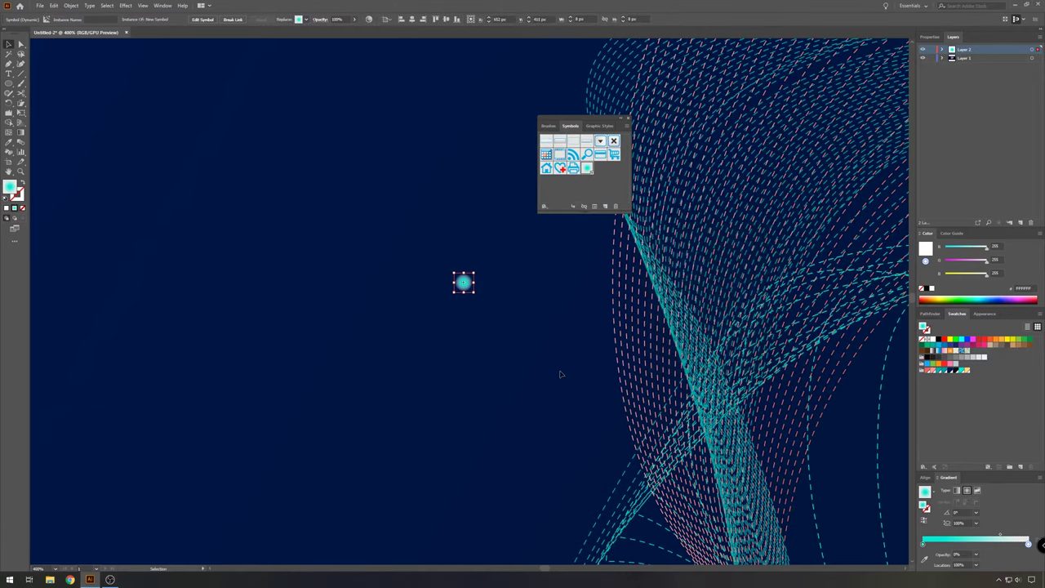
Move the floating Symbols library clear of the artwork and deselect the teal dot
{"action": "left_click_drag", "start_coordinate": [588, 121], "coordinate": [956, 105]}
{"action": "left_click", "coordinate": [529, 282]}
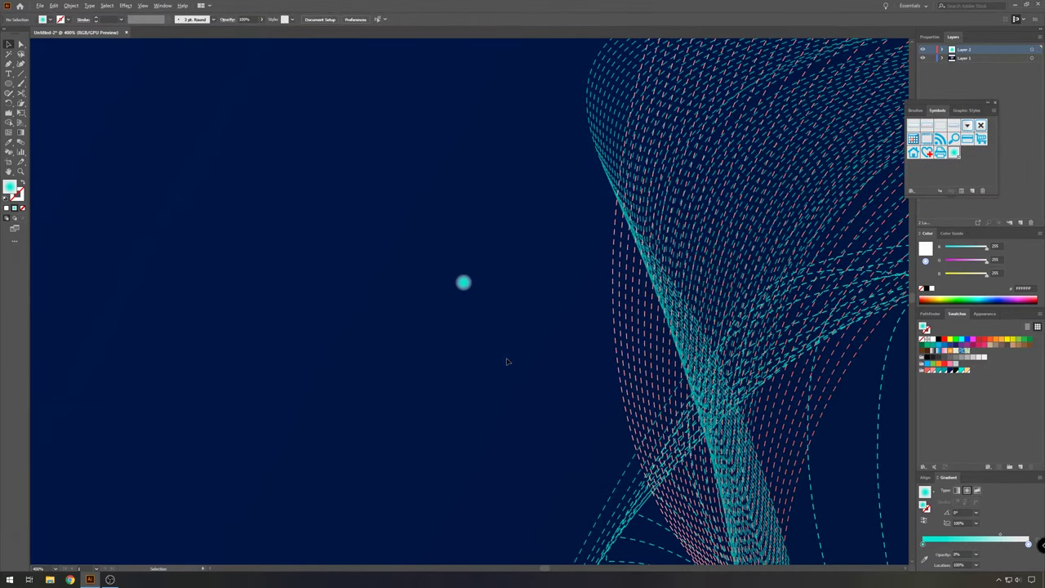
{"action": "scroll", "coordinate": [507, 362], "scroll_direction": "down", "scroll_amount": 5, "text": "alt"}
{"action": "left_click_drag", "start_coordinate": [788, 392], "coordinate": [618, 311]}
{"action": "scroll", "coordinate": [403, 316], "scroll_direction": "up", "scroll_amount": 1, "text": "alt"}
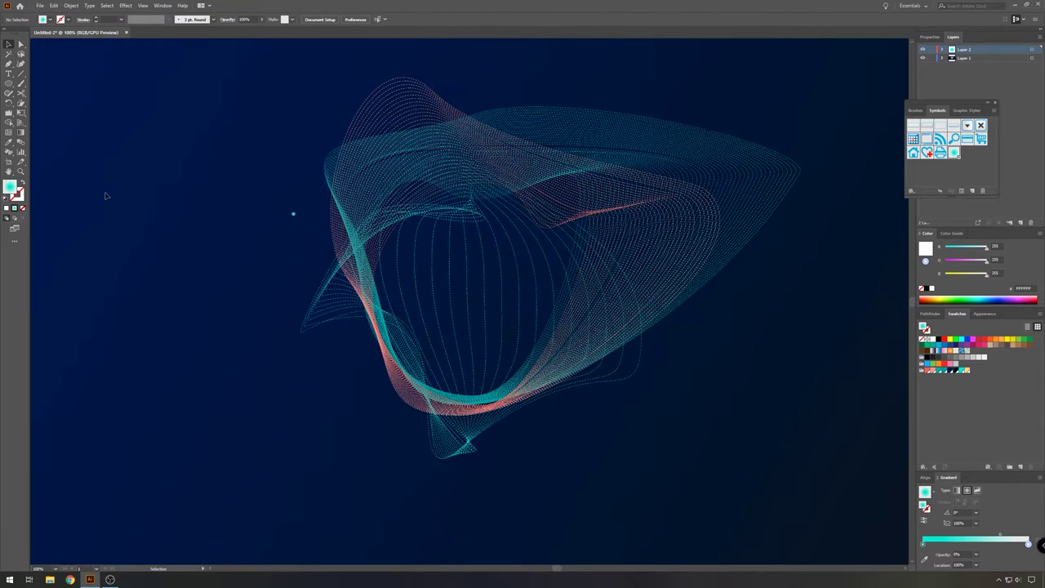
Spray the teal dot symbol across the warped blends with the Symbol Sprayer, following their upper, right and lower edges
{"action": "left_click_drag", "start_coordinate": [9, 152], "coordinate": [51, 153]}
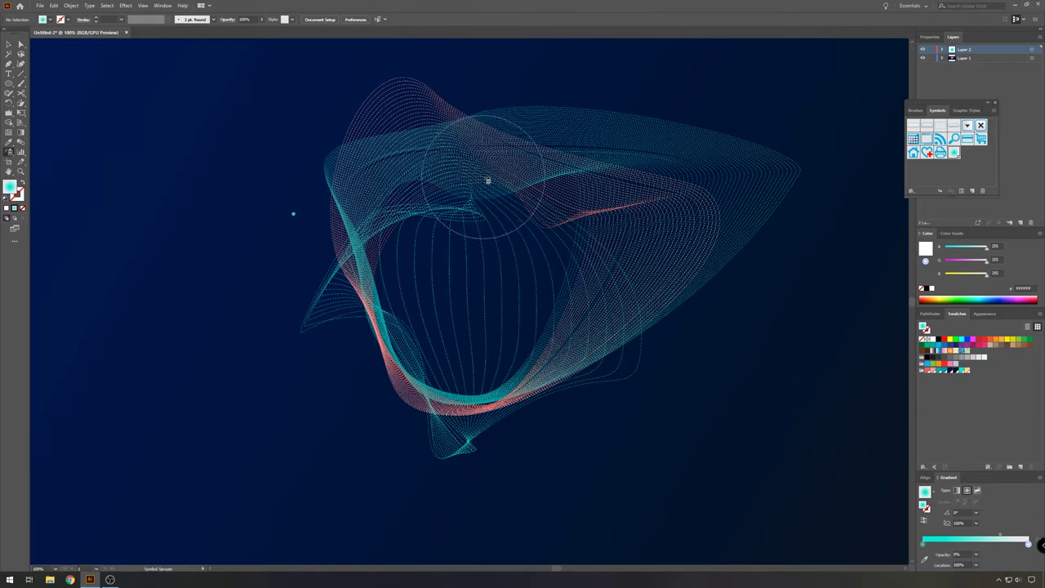
{"action": "mouse_move", "coordinate": [456, 155]}
{"action": "left_mouse_down"}
{"action": "mouse_move", "coordinate": [525, 164]}
{"action": "mouse_move", "coordinate": [458, 160]}
{"action": "mouse_move", "coordinate": [553, 182]}
{"action": "mouse_move", "coordinate": [610, 174]}
{"action": "mouse_move", "coordinate": [529, 144]}
{"action": "mouse_move", "coordinate": [572, 180]}
{"action": "mouse_move", "coordinate": [593, 147]}
{"action": "mouse_move", "coordinate": [723, 175]}
{"action": "mouse_move", "coordinate": [606, 156]}
{"action": "mouse_move", "coordinate": [721, 174]}
{"action": "mouse_move", "coordinate": [686, 239]}
{"action": "mouse_move", "coordinate": [703, 234]}
{"action": "mouse_move", "coordinate": [604, 304]}
{"action": "mouse_move", "coordinate": [643, 283]}
{"action": "mouse_move", "coordinate": [644, 309]}
{"action": "mouse_move", "coordinate": [732, 207]}
{"action": "mouse_move", "coordinate": [618, 313]}
{"action": "mouse_move", "coordinate": [536, 367]}
{"action": "mouse_move", "coordinate": [548, 393]}
{"action": "mouse_move", "coordinate": [465, 396]}
{"action": "mouse_move", "coordinate": [402, 377]}
{"action": "mouse_move", "coordinate": [392, 323]}
{"action": "mouse_move", "coordinate": [376, 311]}
{"action": "mouse_move", "coordinate": [373, 205]}
{"action": "mouse_move", "coordinate": [348, 237]}
{"action": "mouse_move", "coordinate": [397, 129]}
{"action": "mouse_move", "coordinate": [380, 186]}
{"action": "mouse_move", "coordinate": [395, 139]}
{"action": "mouse_move", "coordinate": [431, 139]}
{"action": "mouse_move", "coordinate": [397, 122]}
{"action": "mouse_move", "coordinate": [508, 148]}
{"action": "mouse_move", "coordinate": [450, 141]}
{"action": "mouse_move", "coordinate": [485, 160]}
{"action": "mouse_move", "coordinate": [426, 176]}
{"action": "mouse_move", "coordinate": [433, 154]}
{"action": "mouse_move", "coordinate": [420, 126]}
{"action": "mouse_move", "coordinate": [413, 179]}
{"action": "mouse_move", "coordinate": [568, 153]}
{"action": "mouse_move", "coordinate": [407, 131]}
{"action": "mouse_move", "coordinate": [593, 139]}
{"action": "mouse_move", "coordinate": [559, 182]}
{"action": "mouse_move", "coordinate": [619, 177]}
{"action": "mouse_move", "coordinate": [667, 201]}
{"action": "mouse_move", "coordinate": [636, 227]}
{"action": "mouse_move", "coordinate": [720, 169]}
{"action": "mouse_move", "coordinate": [738, 188]}
{"action": "mouse_move", "coordinate": [673, 273]}
{"action": "mouse_move", "coordinate": [626, 254]}
{"action": "mouse_move", "coordinate": [690, 244]}
{"action": "mouse_move", "coordinate": [713, 214]}
{"action": "mouse_move", "coordinate": [750, 211]}
{"action": "left_mouse_up"}
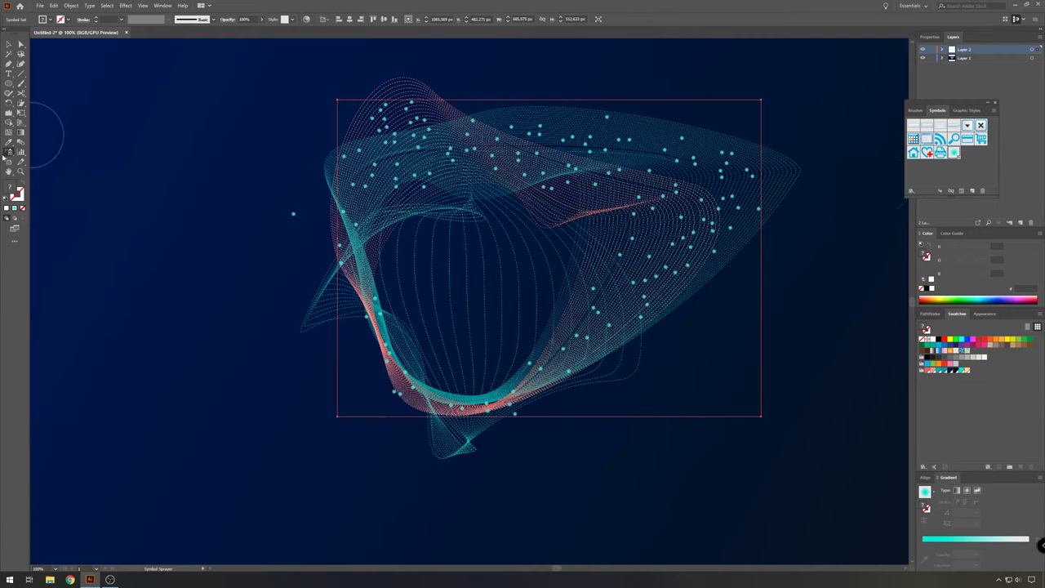
Shrink the sprayed dots unevenly around the whole design with the Symbol Sizer
{"action": "left_click_drag", "start_coordinate": [11, 151], "coordinate": [71, 180]}
{"action": "scroll", "coordinate": [731, 196], "scroll_direction": "up", "scroll_amount": 1}
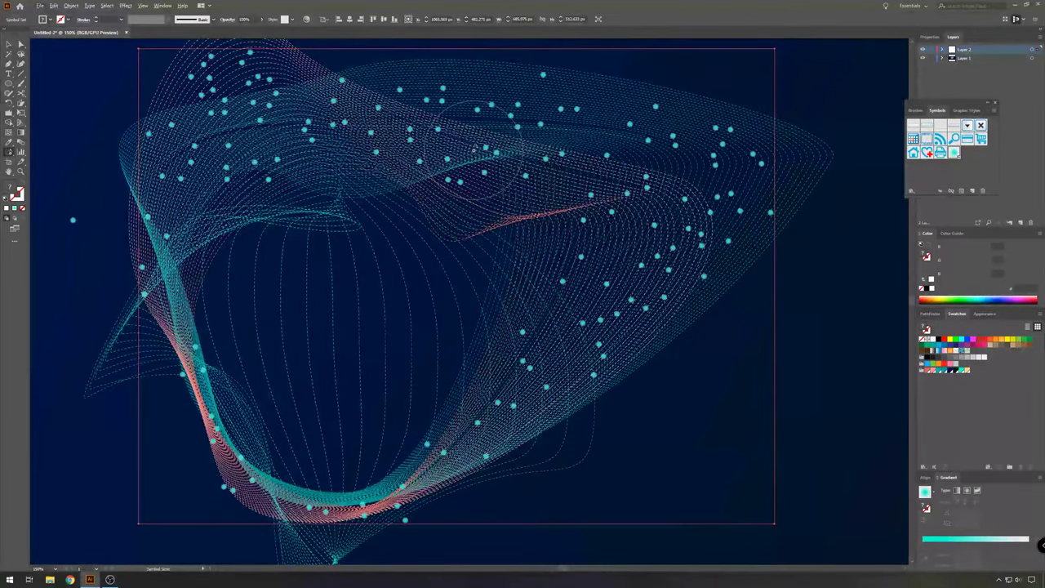
{"action": "left_click", "coordinate": [529, 132], "text": "alt"}
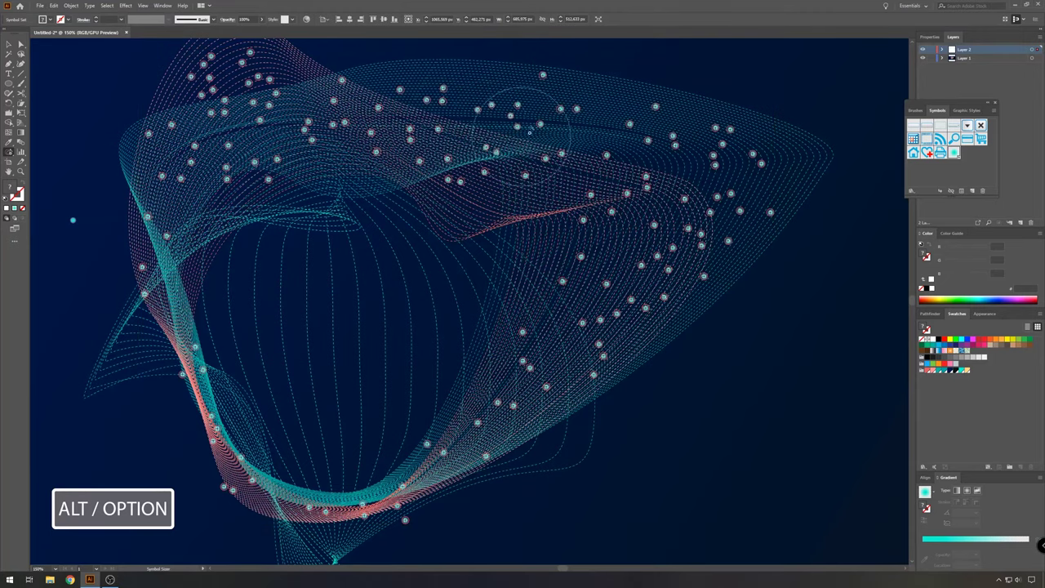
{"action": "mouse_move", "coordinate": [529, 131]}
{"action": "left_mouse_down", "text": "alt"}
{"action": "mouse_move", "coordinate": [470, 126]}
{"action": "mouse_move", "coordinate": [543, 127]}
{"action": "mouse_move", "coordinate": [224, 111]}
{"action": "mouse_move", "coordinate": [592, 196]}
{"action": "mouse_move", "coordinate": [632, 247]}
{"action": "mouse_move", "coordinate": [621, 287]}
{"action": "mouse_move", "coordinate": [523, 434]}
{"action": "left_mouse_up", "text": "alt"}
{"action": "mouse_move", "coordinate": [643, 204]}
{"action": "left_mouse_down", "text": "alt"}
{"action": "mouse_move", "coordinate": [680, 199]}
{"action": "mouse_move", "coordinate": [694, 147]}
{"action": "mouse_move", "coordinate": [701, 184]}
{"action": "mouse_move", "coordinate": [686, 237]}
{"action": "left_mouse_up", "text": "alt"}
{"action": "mouse_move", "coordinate": [596, 327]}
{"action": "left_mouse_down", "text": "alt"}
{"action": "mouse_move", "coordinate": [567, 293]}
{"action": "mouse_move", "coordinate": [618, 278]}
{"action": "mouse_move", "coordinate": [546, 335]}
{"action": "mouse_move", "coordinate": [487, 445]}
{"action": "left_mouse_up", "text": "alt"}
{"action": "mouse_move", "coordinate": [398, 501]}
{"action": "left_mouse_down", "text": "alt"}
{"action": "mouse_move", "coordinate": [369, 507]}
{"action": "mouse_move", "coordinate": [318, 461]}
{"action": "left_mouse_up", "text": "alt"}
{"action": "mouse_move", "coordinate": [193, 263]}
{"action": "left_mouse_down", "text": "alt"}
{"action": "mouse_move", "coordinate": [166, 241]}
{"action": "mouse_move", "coordinate": [239, 162]}
{"action": "left_mouse_up", "text": "alt"}
{"action": "mouse_move", "coordinate": [294, 93]}
{"action": "left_mouse_down", "text": "alt"}
{"action": "mouse_move", "coordinate": [267, 105]}
{"action": "mouse_move", "coordinate": [283, 88]}
{"action": "left_mouse_up", "text": "alt"}
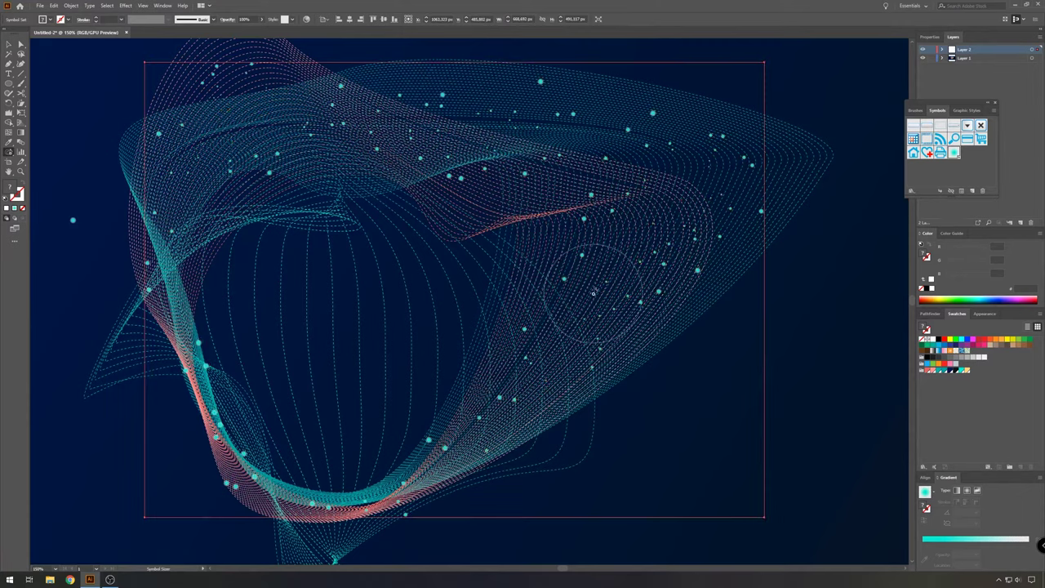
Shrink the dots further while preserving symbol density to fill the blends with many tiny dots
{"action": "mouse_move", "coordinate": [576, 98]}
{"action": "left_mouse_down", "text": "alt+shift"}
{"action": "mouse_move", "coordinate": [539, 184]}
{"action": "mouse_move", "coordinate": [525, 307]}
{"action": "mouse_move", "coordinate": [482, 343]}
{"action": "mouse_move", "coordinate": [371, 498]}
{"action": "mouse_move", "coordinate": [254, 465]}
{"action": "mouse_move", "coordinate": [192, 405]}
{"action": "mouse_move", "coordinate": [137, 273]}
{"action": "mouse_move", "coordinate": [175, 237]}
{"action": "mouse_move", "coordinate": [164, 151]}
{"action": "left_mouse_up", "text": "alt+shift"}
{"action": "mouse_move", "coordinate": [290, 151]}
{"action": "left_mouse_down", "text": "alt+shift"}
{"action": "mouse_move", "coordinate": [229, 94]}
{"action": "mouse_move", "coordinate": [525, 185]}
{"action": "mouse_move", "coordinate": [506, 114]}
{"action": "mouse_move", "coordinate": [678, 163]}
{"action": "mouse_move", "coordinate": [723, 206]}
{"action": "mouse_move", "coordinate": [634, 199]}
{"action": "left_mouse_up", "text": "alt+shift"}
{"action": "key", "text": "ctrl+minus"}
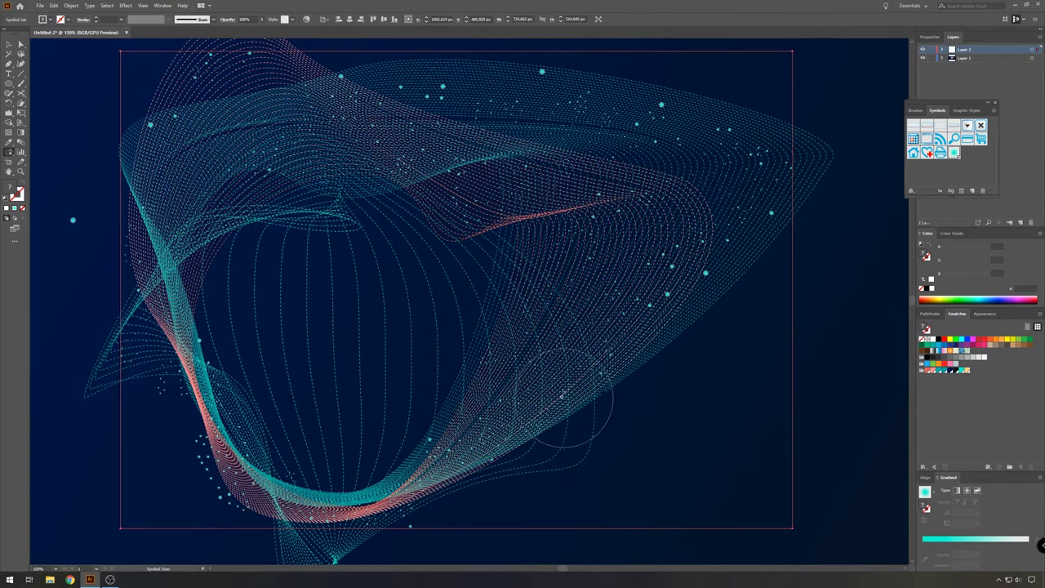
{"action": "scroll", "coordinate": [554, 395], "scroll_direction": "down", "scroll_amount": 1}
{"action": "scroll", "coordinate": [554, 396], "scroll_direction": "up", "scroll_amount": 1}
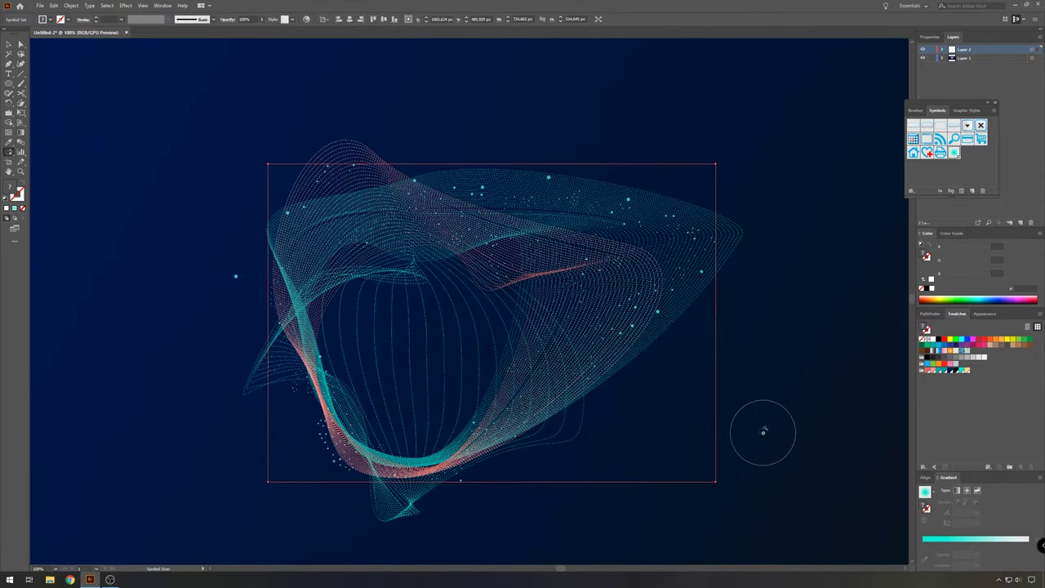
Enlarge scattered dots on the design's right side and upper-left hump, and reduce those along the lower-left edge
{"action": "left_click", "coordinate": [550, 247]}
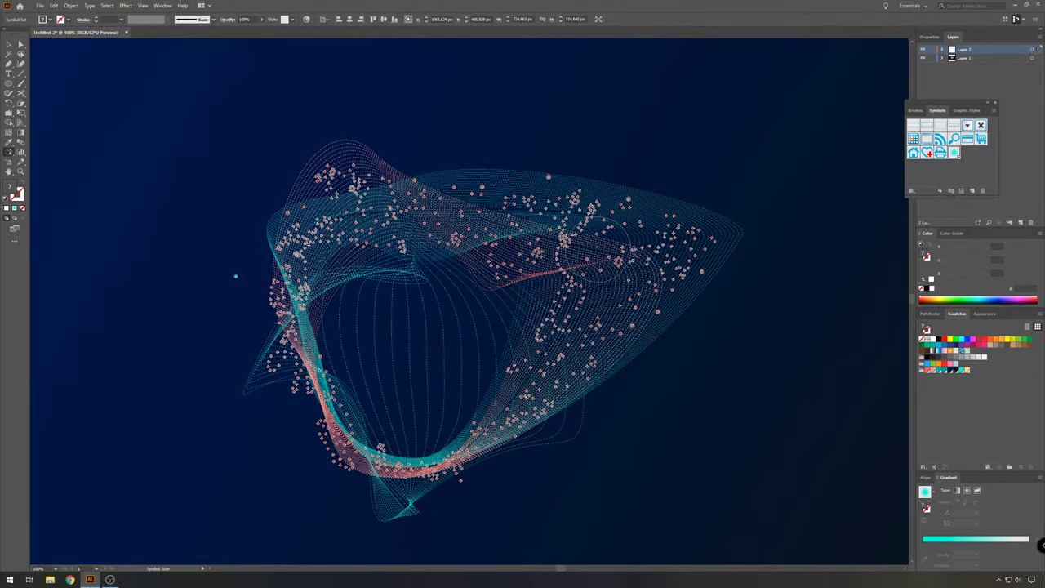
{"action": "mouse_move", "coordinate": [601, 333]}
{"action": "left_mouse_down"}
{"action": "mouse_move", "coordinate": [688, 373]}
{"action": "mouse_move", "coordinate": [683, 381]}
{"action": "left_mouse_up"}
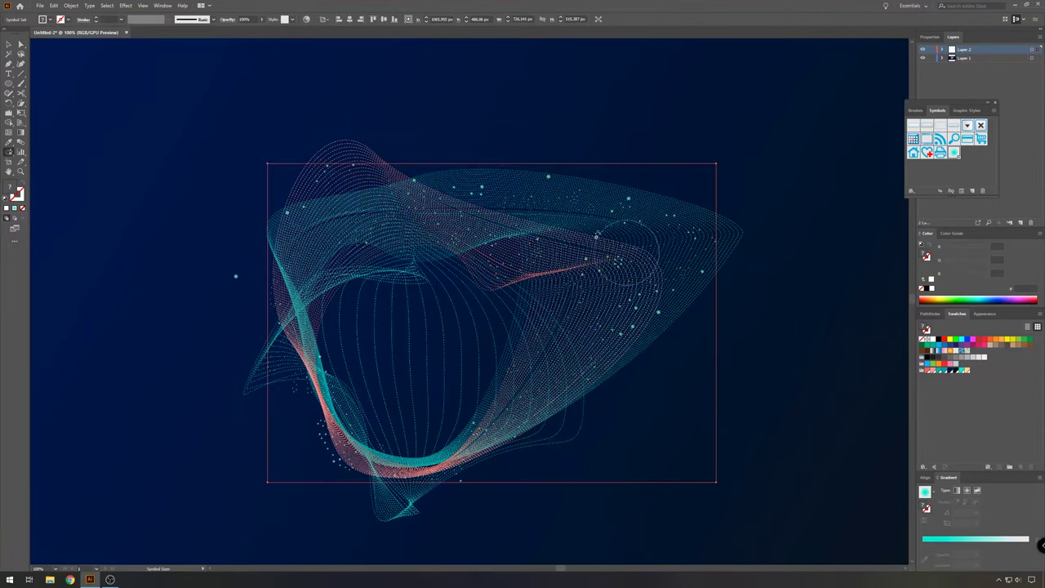
{"action": "mouse_move", "coordinate": [331, 184]}
{"action": "left_mouse_down"}
{"action": "mouse_move", "coordinate": [320, 196]}
{"action": "mouse_move", "coordinate": [302, 192]}
{"action": "left_mouse_up"}
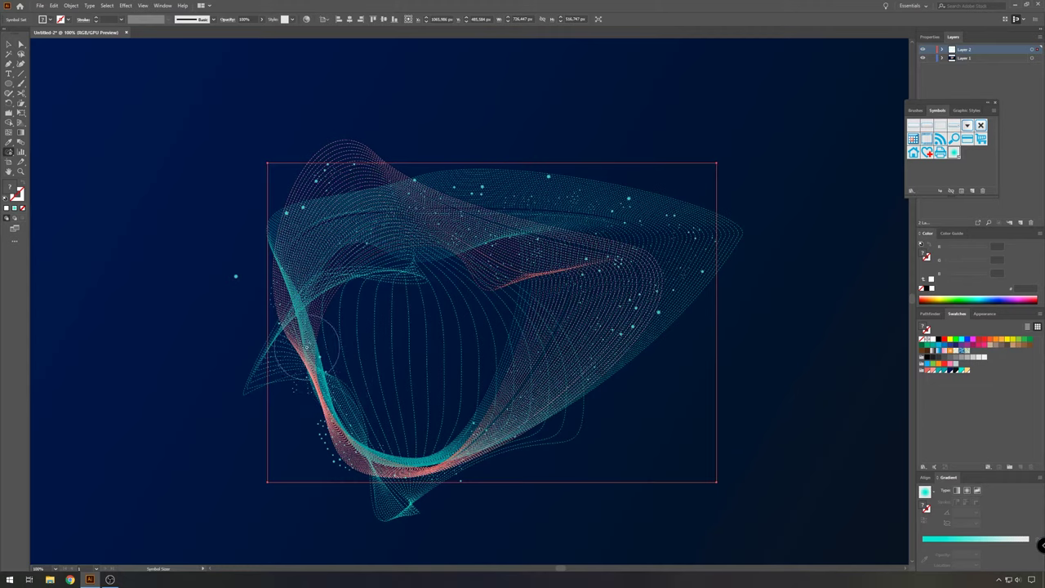
{"action": "left_click", "coordinate": [333, 452]}
{"action": "left_click_drag", "start_coordinate": [331, 449], "coordinate": [332, 477]}
{"action": "left_click", "coordinate": [324, 434], "text": "alt"}
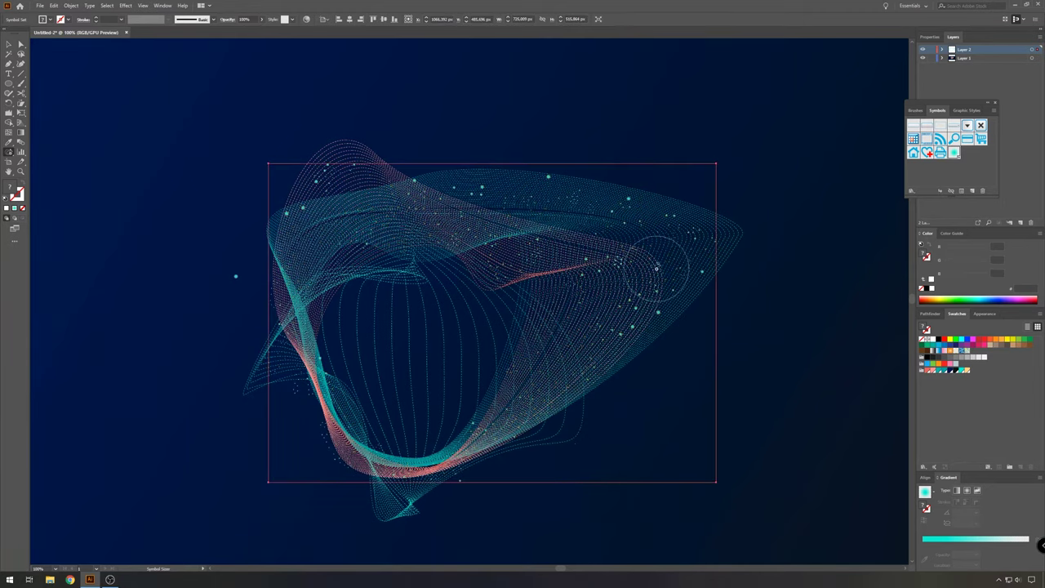
Enlarge groups of dots near the design's right tip, upper-left hump and lower-right edge
{"action": "mouse_move", "coordinate": [674, 232]}
{"action": "left_mouse_down"}
{"action": "mouse_move", "coordinate": [670, 225]}
{"action": "mouse_move", "coordinate": [710, 253]}
{"action": "left_mouse_up"}
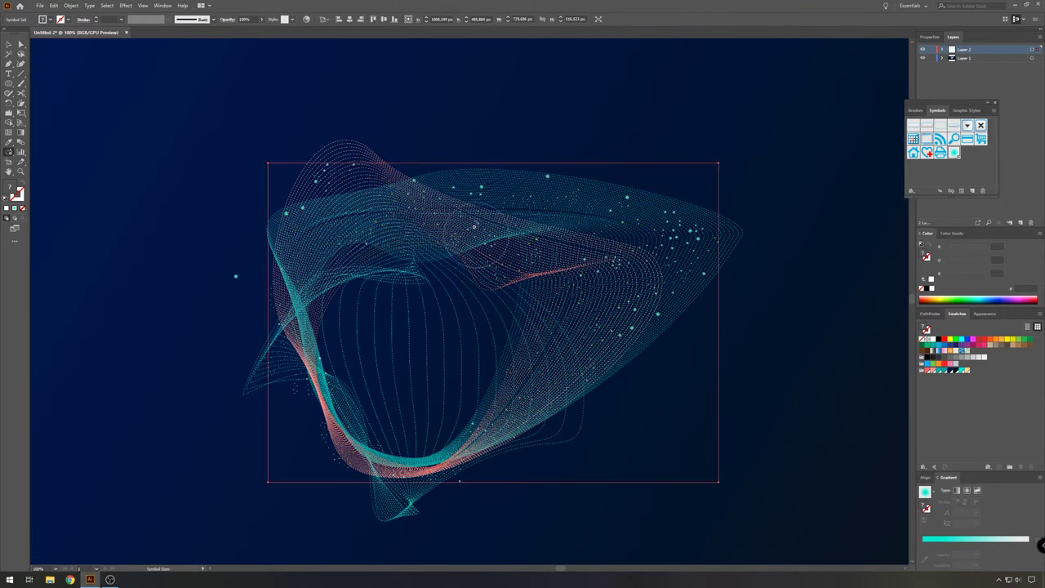
{"action": "mouse_move", "coordinate": [430, 223]}
{"action": "left_mouse_down"}
{"action": "mouse_move", "coordinate": [411, 230]}
{"action": "mouse_move", "coordinate": [404, 201]}
{"action": "left_mouse_up"}
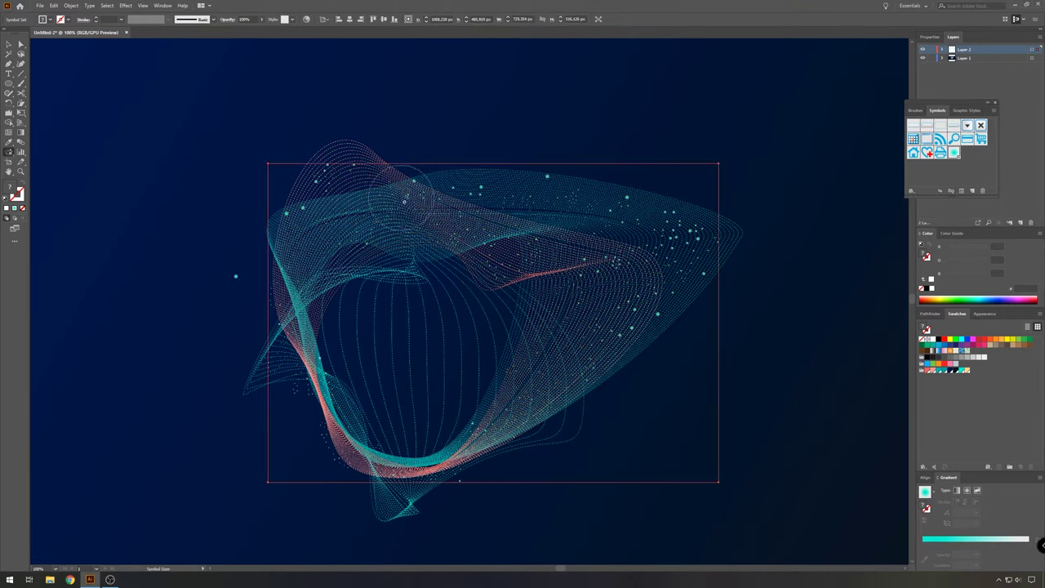
{"action": "left_click", "coordinate": [414, 208]}
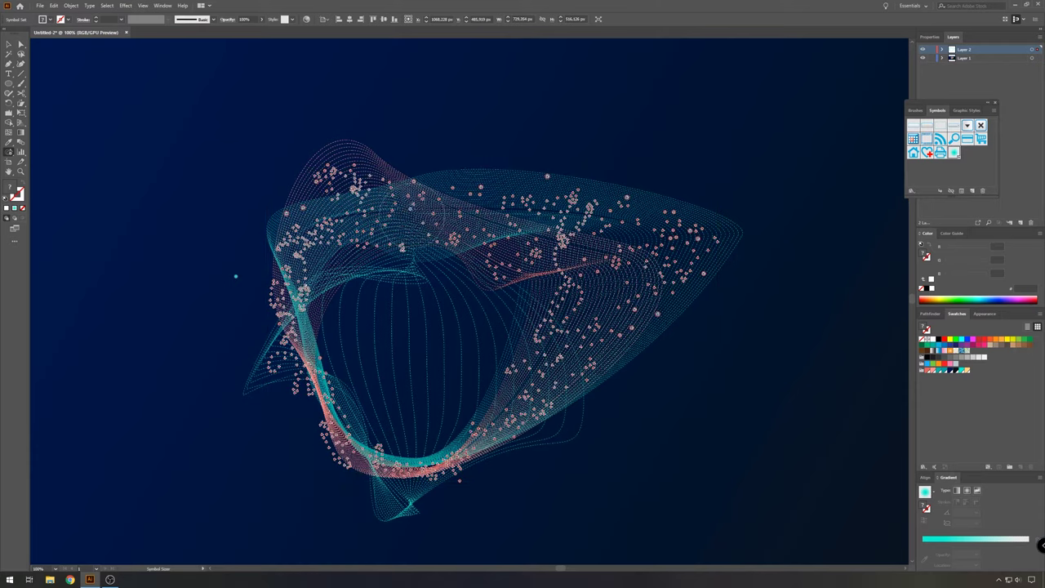
{"action": "left_click", "coordinate": [404, 225]}
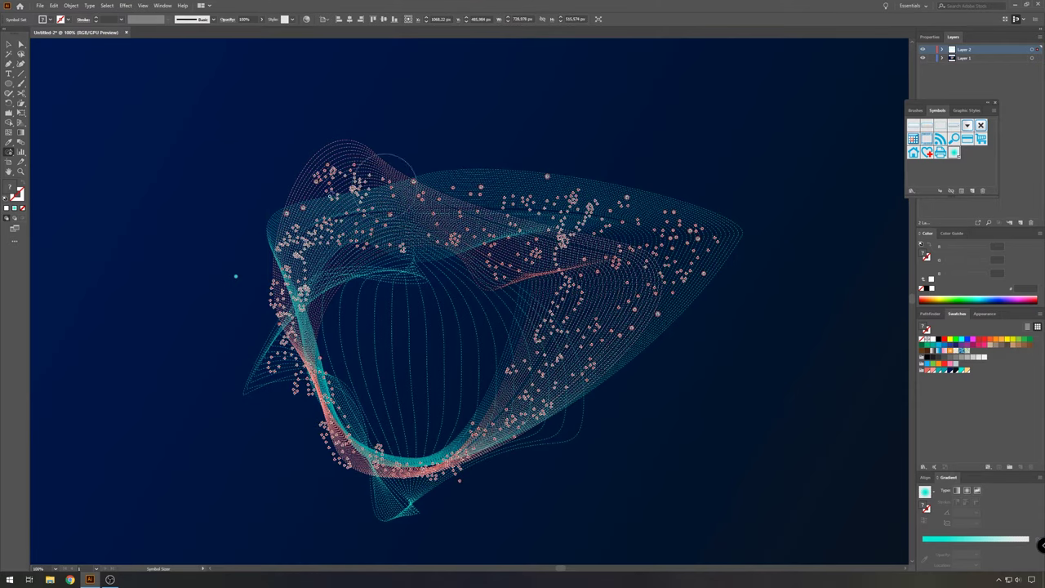
{"action": "left_click_drag", "start_coordinate": [429, 225], "coordinate": [653, 326]}
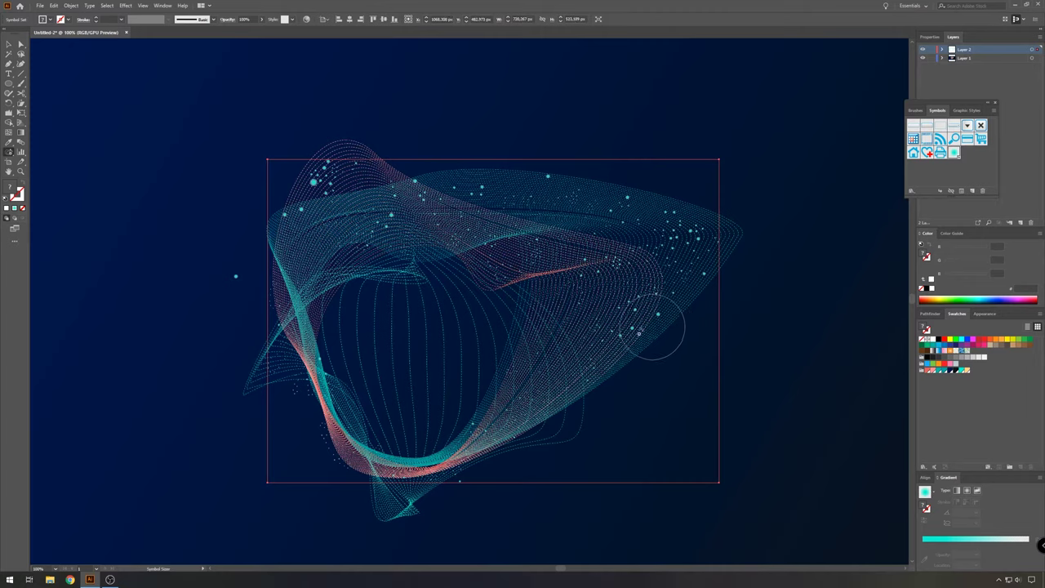
{"action": "left_click", "coordinate": [588, 343]}
{"action": "mouse_move", "coordinate": [566, 367]}
{"action": "left_mouse_down"}
{"action": "mouse_move", "coordinate": [532, 468]}
{"action": "mouse_move", "coordinate": [519, 436]}
{"action": "mouse_move", "coordinate": [485, 443]}
{"action": "mouse_move", "coordinate": [545, 429]}
{"action": "mouse_move", "coordinate": [552, 451]}
{"action": "left_mouse_up"}
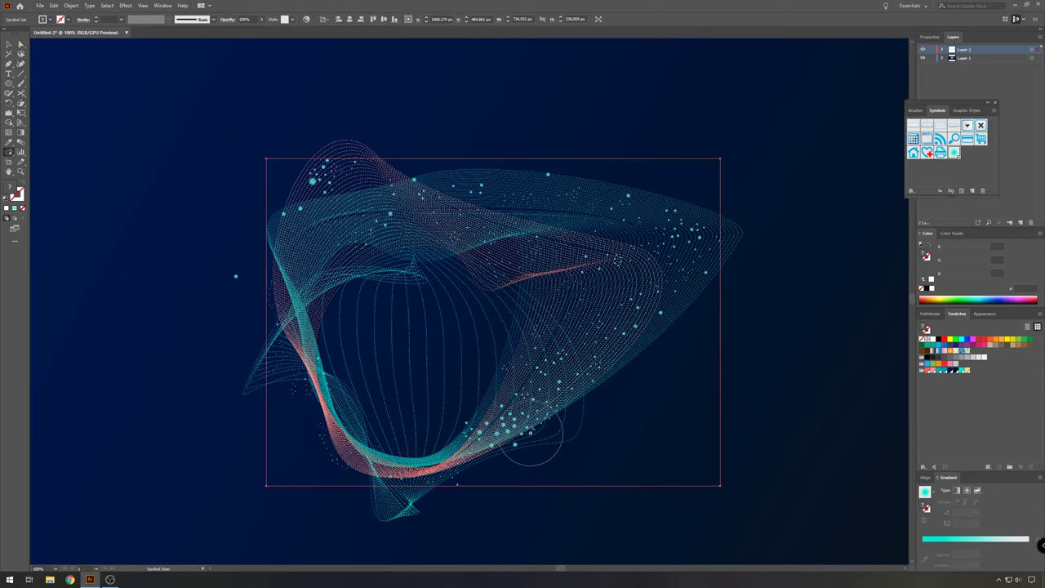
Reduce the oversized dots along the lower-right edge, at the right tip and on the upper-left hump
{"action": "left_click_drag", "start_coordinate": [527, 415], "coordinate": [513, 405]}
{"action": "left_click_drag", "start_coordinate": [606, 433], "coordinate": [619, 392]}
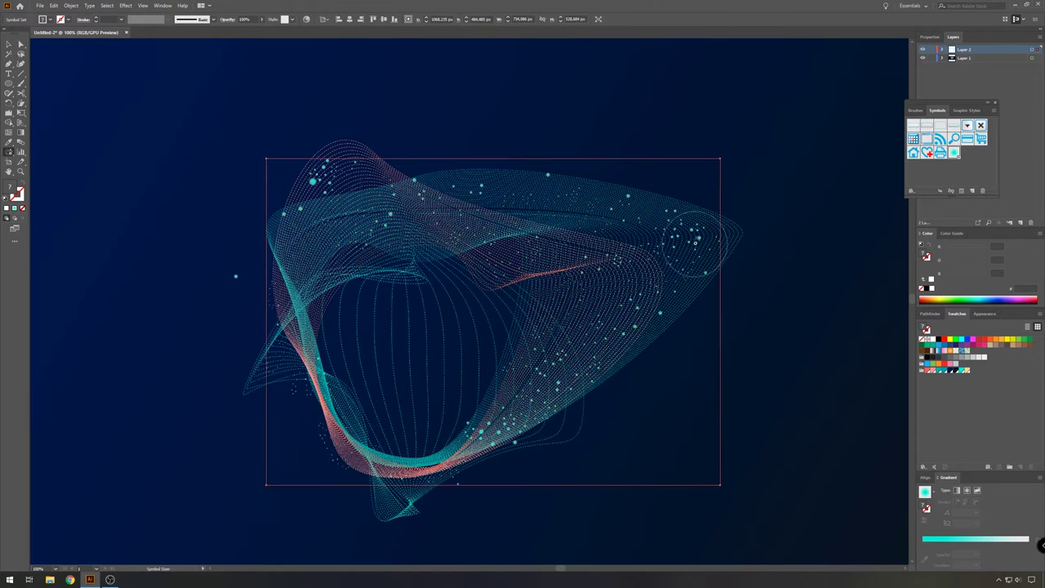
{"action": "left_click_drag", "start_coordinate": [694, 240], "coordinate": [686, 236]}
{"action": "key", "text": "alt"}
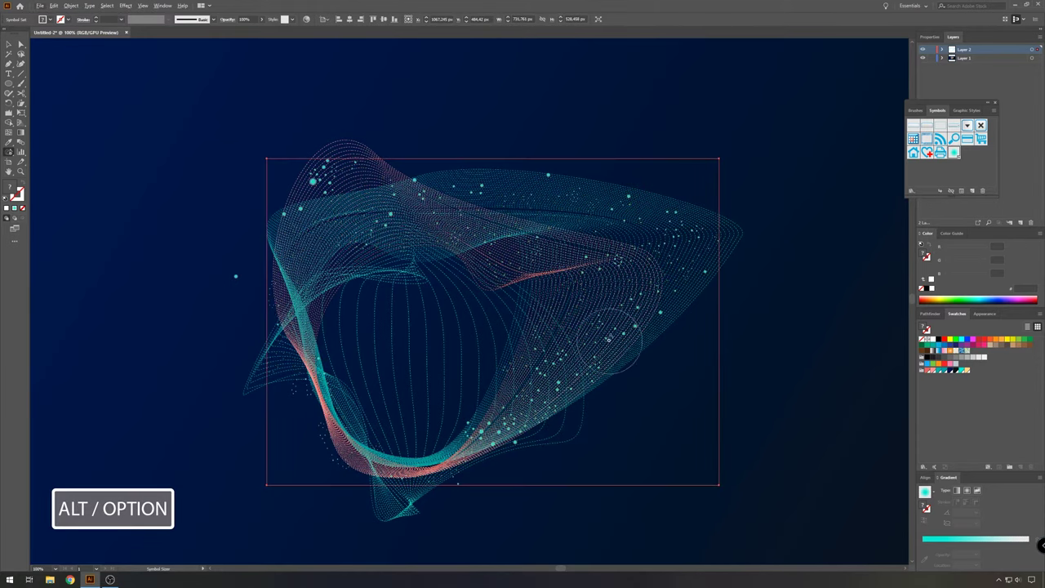
{"action": "mouse_move", "coordinate": [330, 187]}
{"action": "left_mouse_down"}
{"action": "mouse_move", "coordinate": [304, 196]}
{"action": "mouse_move", "coordinate": [315, 182]}
{"action": "mouse_move", "coordinate": [303, 184]}
{"action": "mouse_move", "coordinate": [302, 206]}
{"action": "left_mouse_up"}
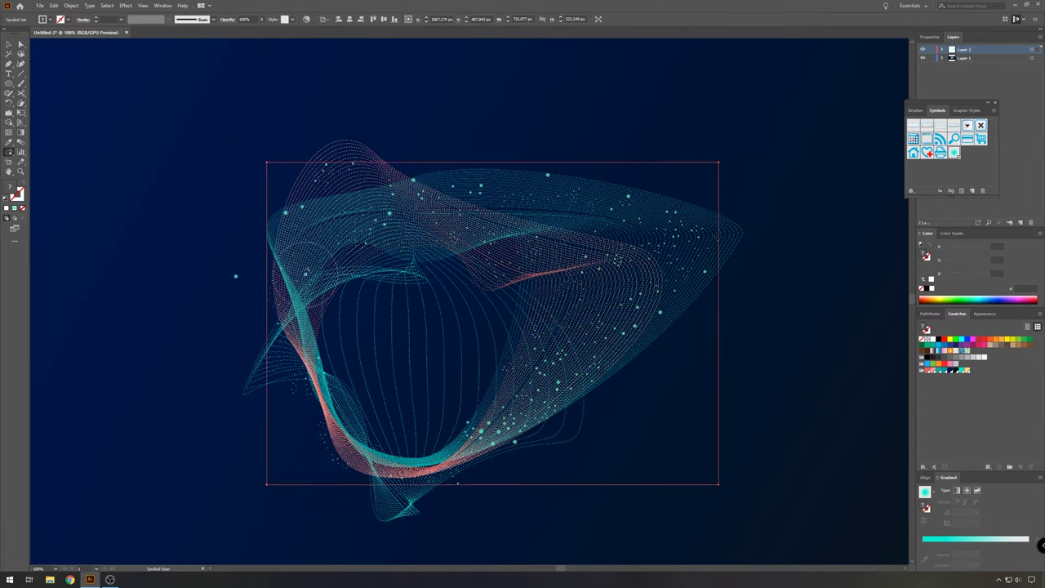
Enlarge the small dots along the design's left edge and within the right side of the blends
{"action": "mouse_move", "coordinate": [277, 283]}
{"action": "left_mouse_down"}
{"action": "mouse_move", "coordinate": [290, 399]}
{"action": "mouse_move", "coordinate": [303, 408]}
{"action": "left_mouse_up"}
{"action": "mouse_move", "coordinate": [680, 271]}
{"action": "left_mouse_down"}
{"action": "mouse_move", "coordinate": [618, 345]}
{"action": "mouse_move", "coordinate": [625, 290]}
{"action": "left_mouse_up"}
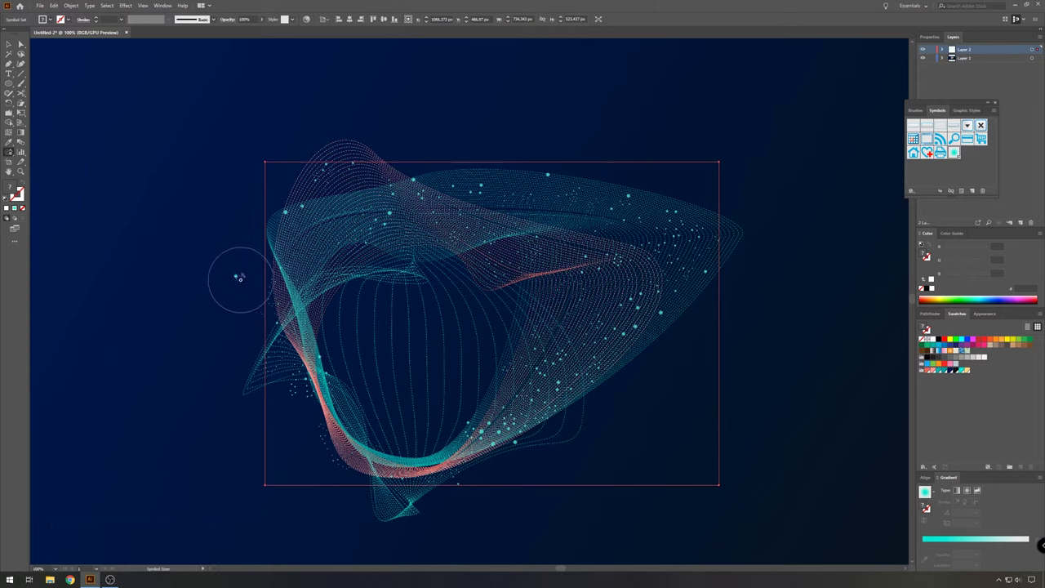
{"action": "mouse_move", "coordinate": [240, 276]}
{"action": "left_mouse_down"}
{"action": "mouse_move", "coordinate": [229, 290]}
{"action": "mouse_move", "coordinate": [234, 283]}
{"action": "left_mouse_up"}
{"action": "mouse_move", "coordinate": [317, 253]}
{"action": "left_mouse_down"}
{"action": "mouse_move", "coordinate": [316, 266]}
{"action": "mouse_move", "coordinate": [432, 303]}
{"action": "mouse_move", "coordinate": [454, 447]}
{"action": "left_mouse_up"}
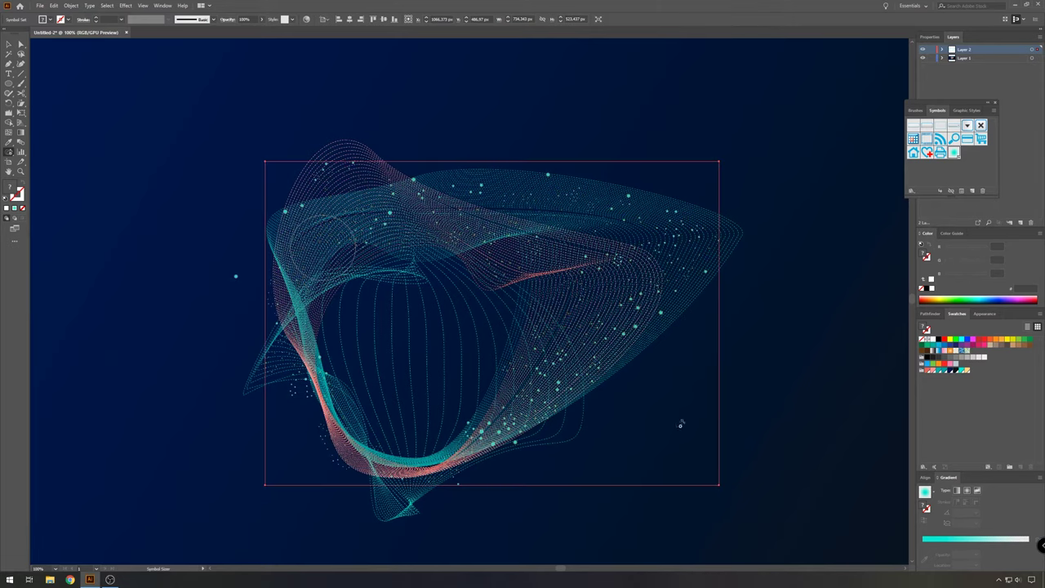
{"action": "mouse_move", "coordinate": [601, 283]}
{"action": "left_mouse_down"}
{"action": "mouse_move", "coordinate": [587, 301]}
{"action": "mouse_move", "coordinate": [586, 250]}
{"action": "mouse_move", "coordinate": [634, 239]}
{"action": "mouse_move", "coordinate": [668, 285]}
{"action": "mouse_move", "coordinate": [578, 280]}
{"action": "left_mouse_up"}
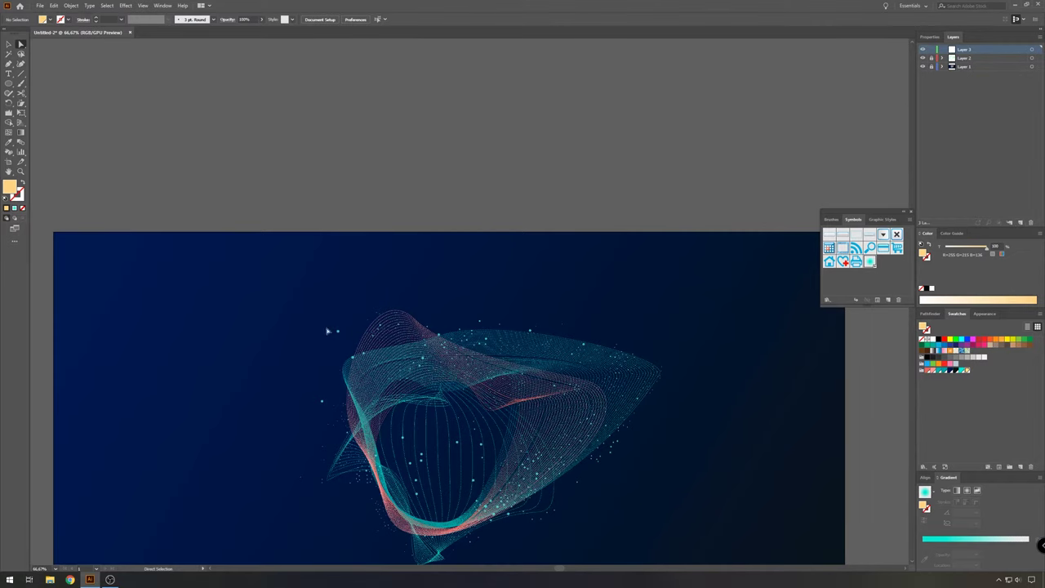
Draw a circle about 7 px wide beside the loose teal dot on Layer 3
{"action": "scroll", "coordinate": [277, 420], "scroll_direction": "up", "scroll_amount": 2}
{"action": "scroll", "coordinate": [510, 156], "scroll_direction": "up", "scroll_amount": 2}
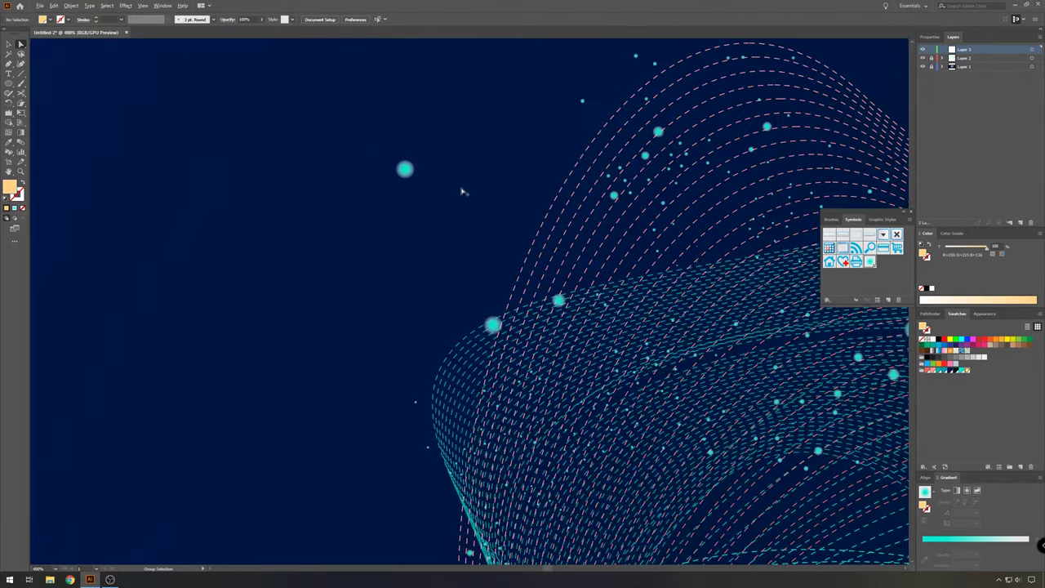
{"action": "key", "text": "l"}
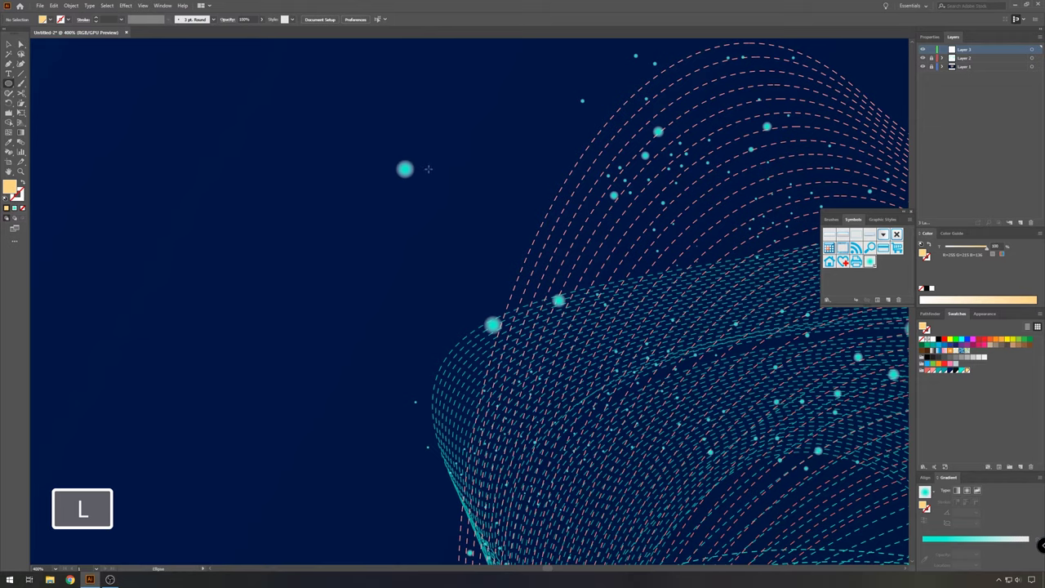
{"action": "left_click_drag", "start_coordinate": [429, 164], "coordinate": [445, 178]}
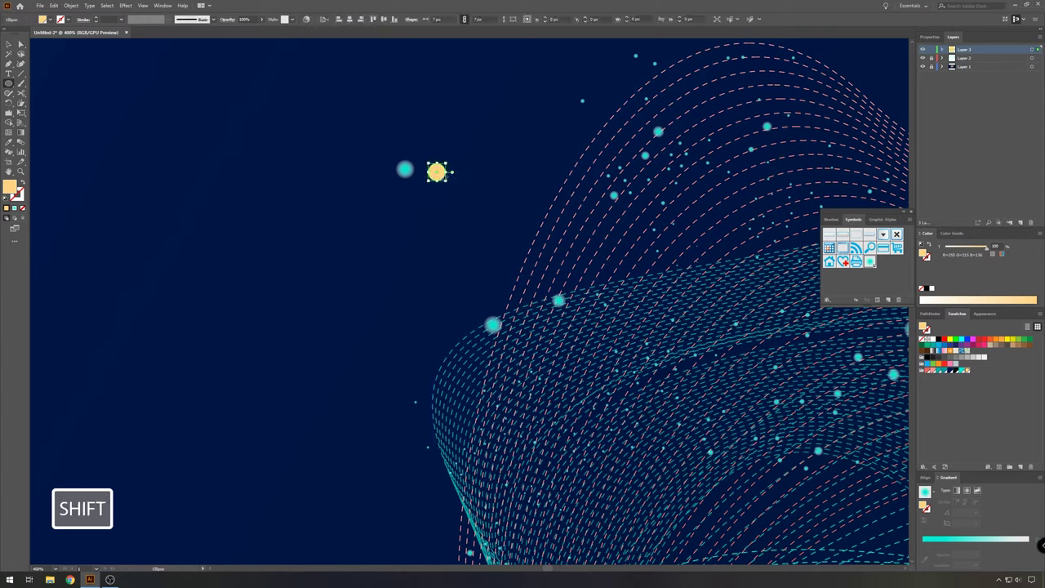
Fill the new circle with the teal radial gradient and recolour its start stop pale orange
{"action": "left_click", "coordinate": [924, 493]}
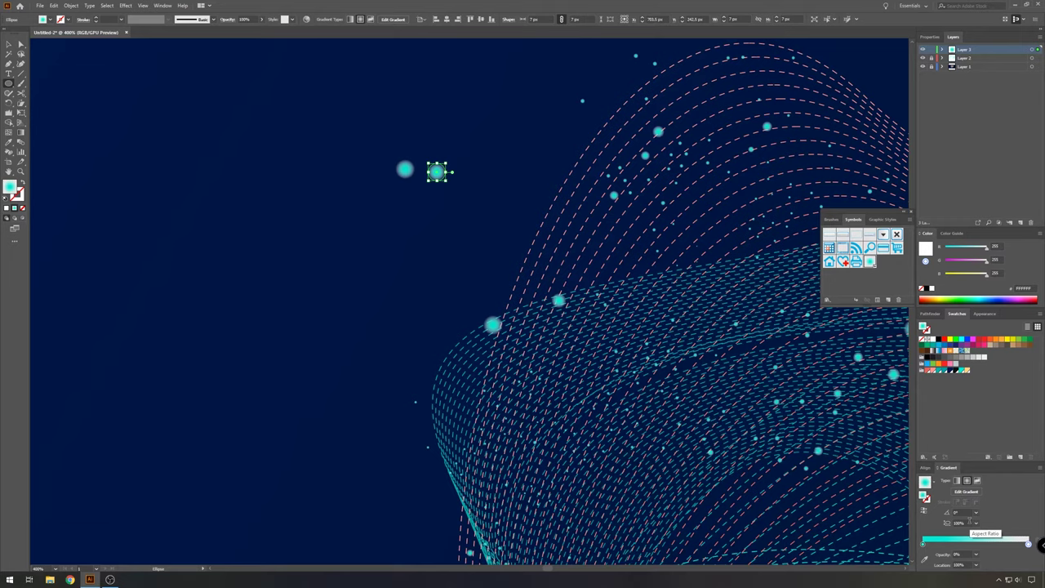
{"action": "double_click", "coordinate": [923, 544]}
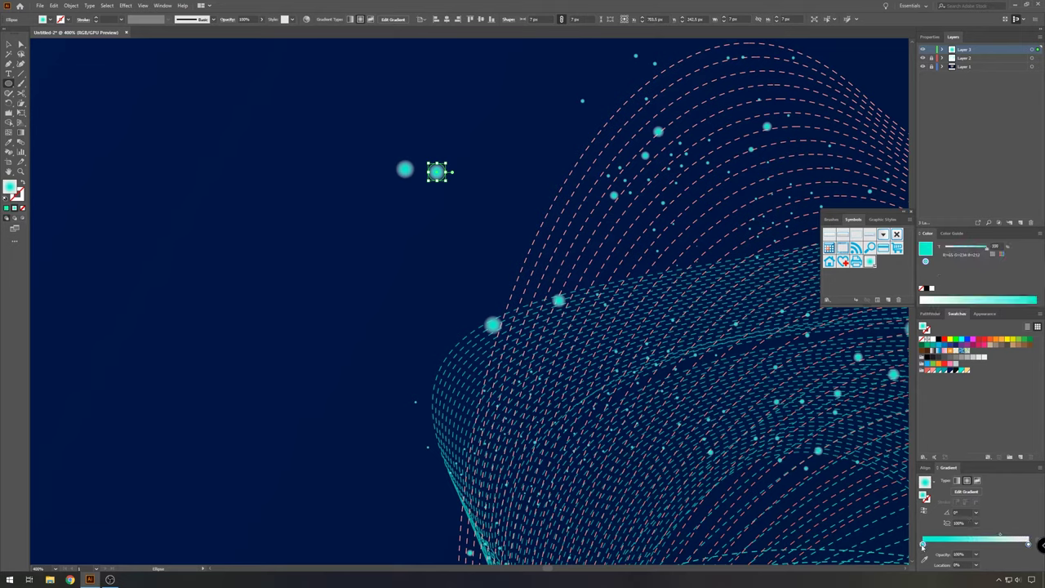
{"action": "left_click", "coordinate": [980, 495]}
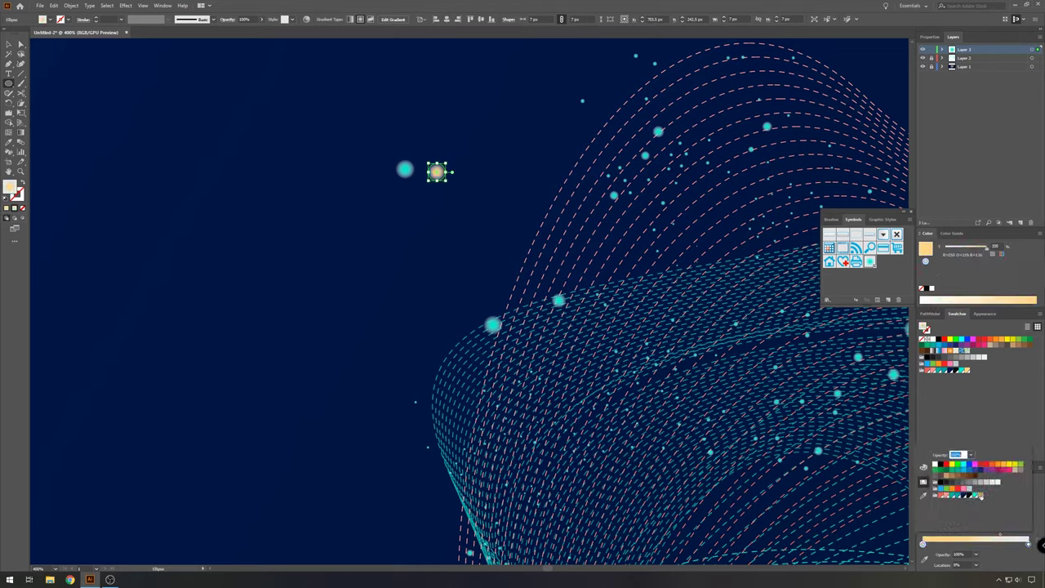
{"action": "left_click", "coordinate": [1008, 555]}
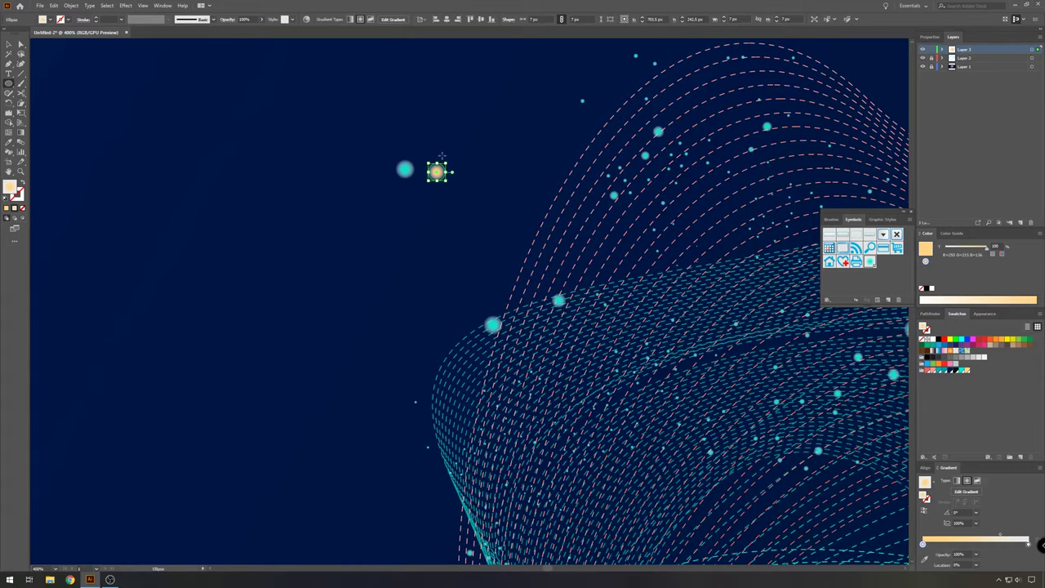
Shrink the orange circle's gradient radius to just inside its edge and shift the colour midpoint outward
{"action": "scroll", "coordinate": [443, 168], "scroll_direction": "up", "scroll_amount": 6}
{"action": "key", "text": "g"}
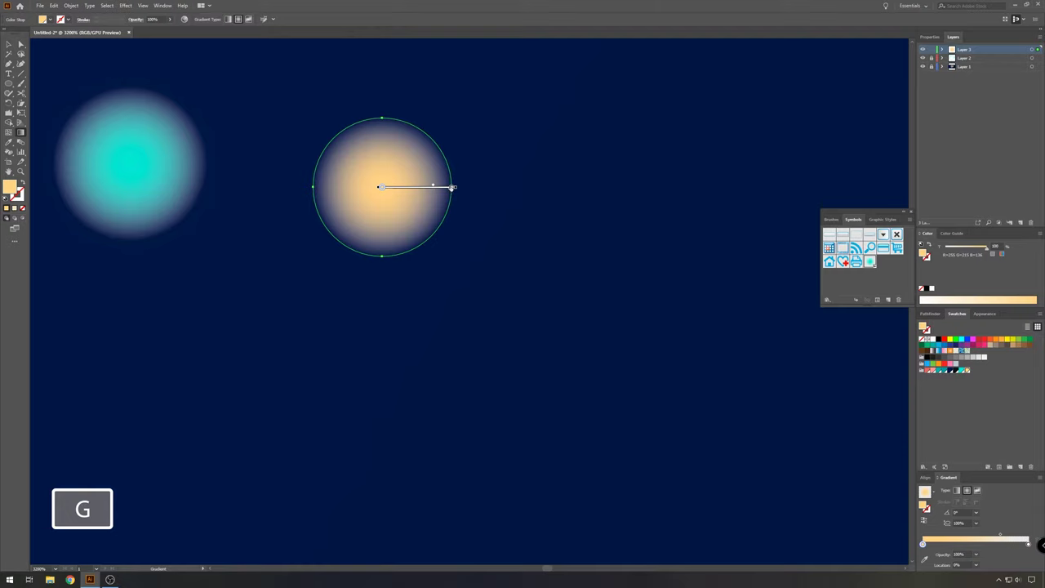
{"action": "mouse_move", "coordinate": [452, 187]}
{"action": "left_mouse_down"}
{"action": "mouse_move", "coordinate": [423, 191]}
{"action": "mouse_move", "coordinate": [432, 194]}
{"action": "left_mouse_up"}
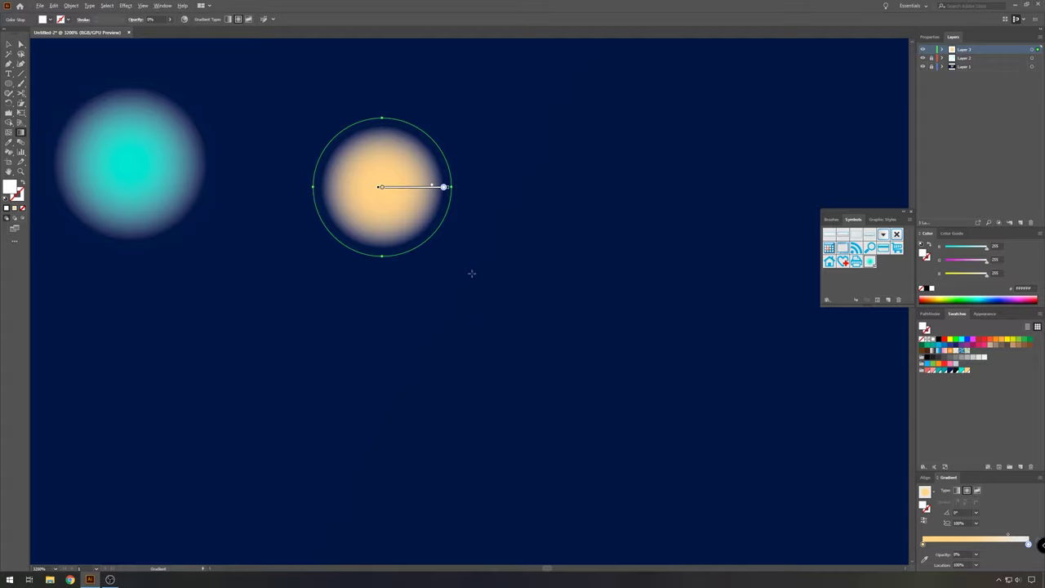
{"action": "scroll", "coordinate": [474, 275], "scroll_direction": "down", "scroll_amount": 4}
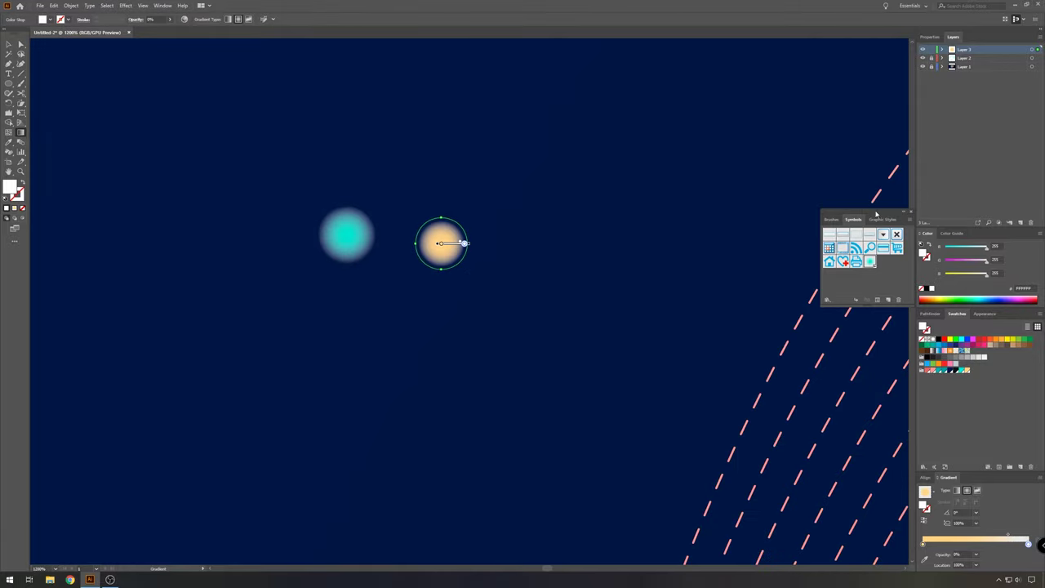
Detach the Graphic Styles library from the floating Symbols group and dismiss it
{"action": "left_click_drag", "start_coordinate": [850, 223], "coordinate": [605, 165]}
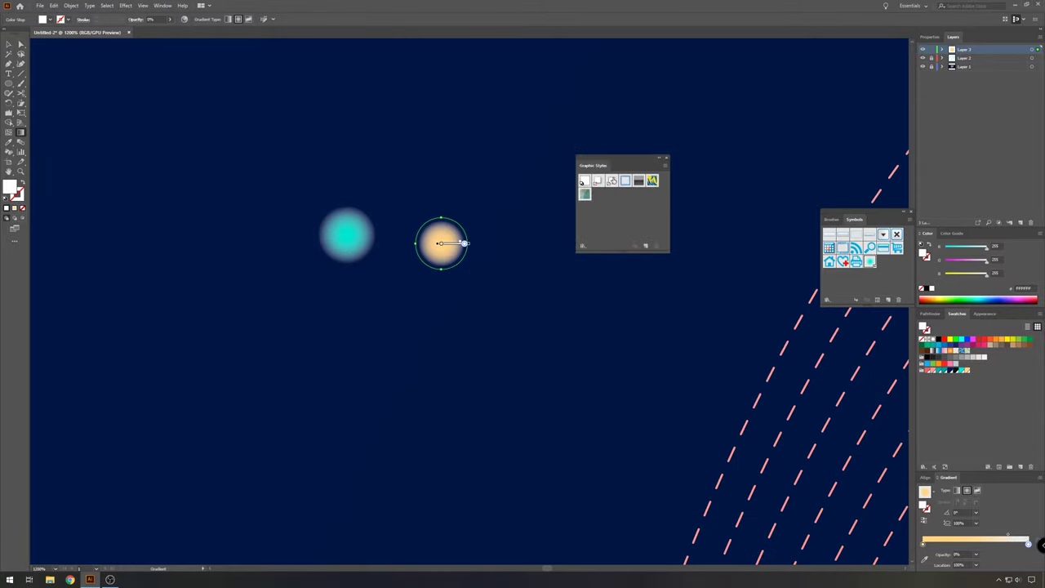
{"action": "left_click", "coordinate": [667, 157]}
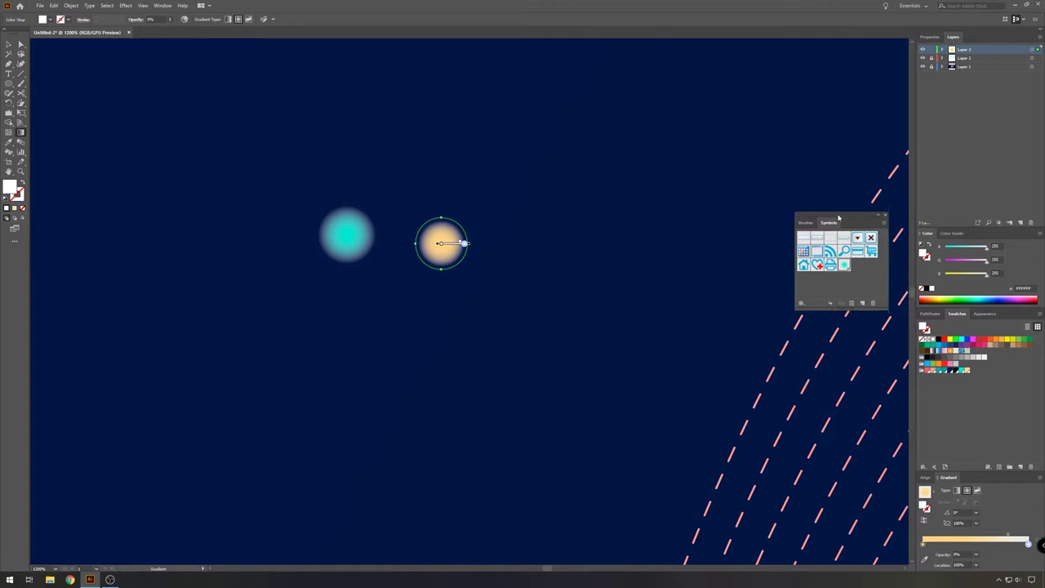
Save the pale orange gradient circle as a new dynamic symbol with the default options
{"action": "left_click_drag", "start_coordinate": [883, 212], "coordinate": [630, 160]}
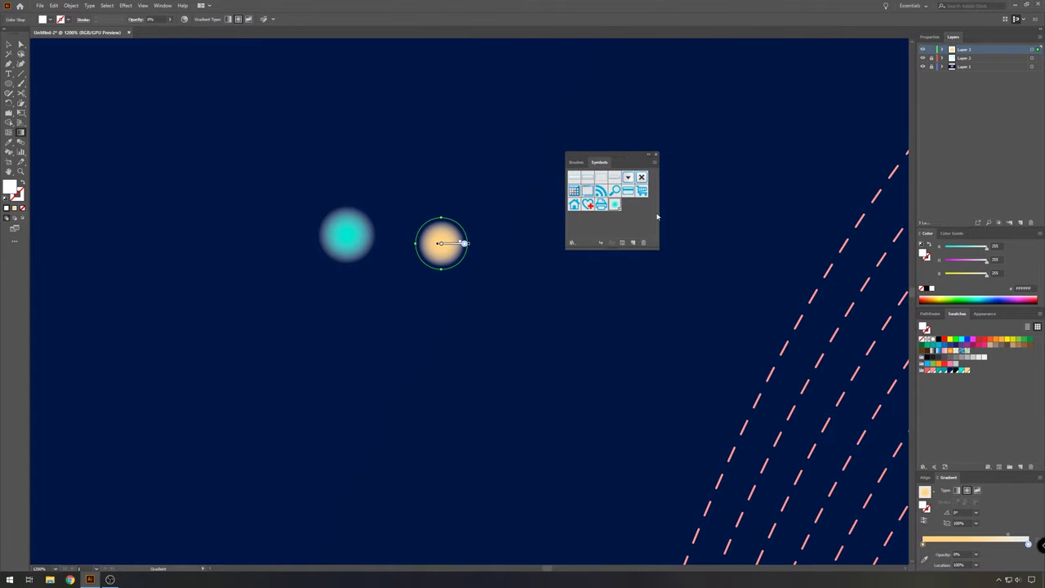
{"action": "left_click", "coordinate": [656, 165]}
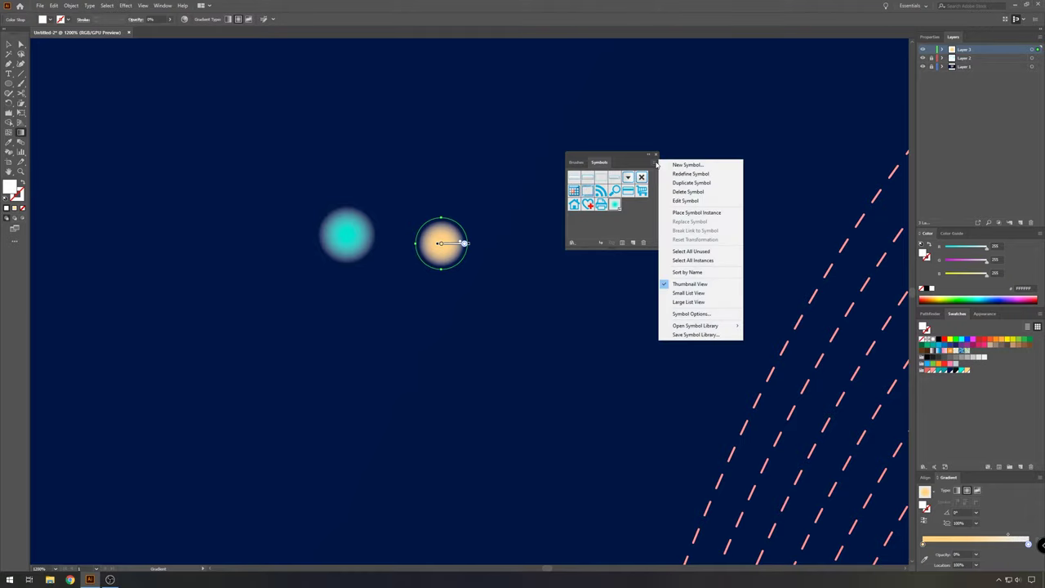
{"action": "left_click", "coordinate": [718, 167]}
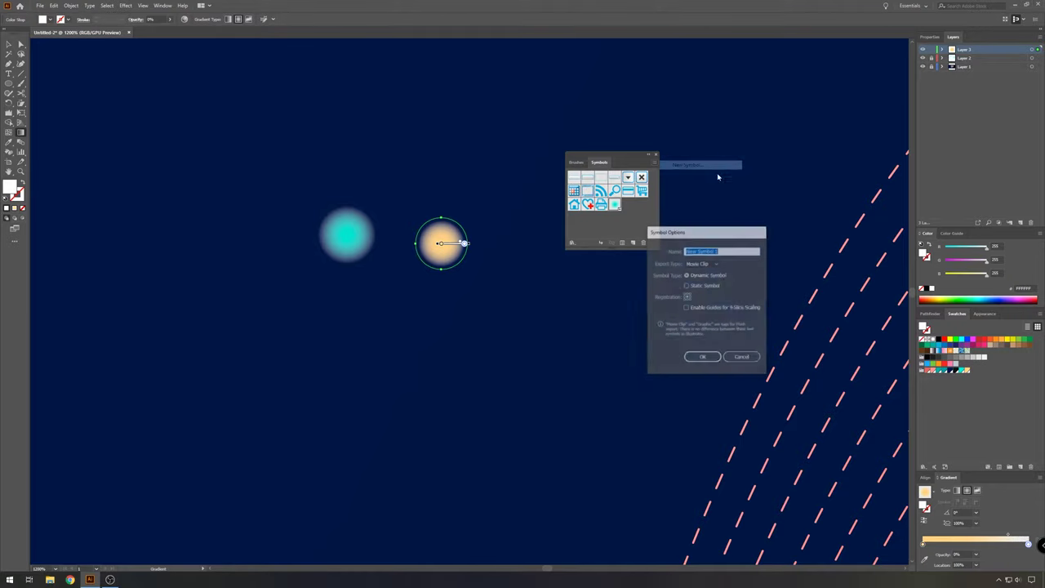
{"action": "left_click", "coordinate": [703, 358]}
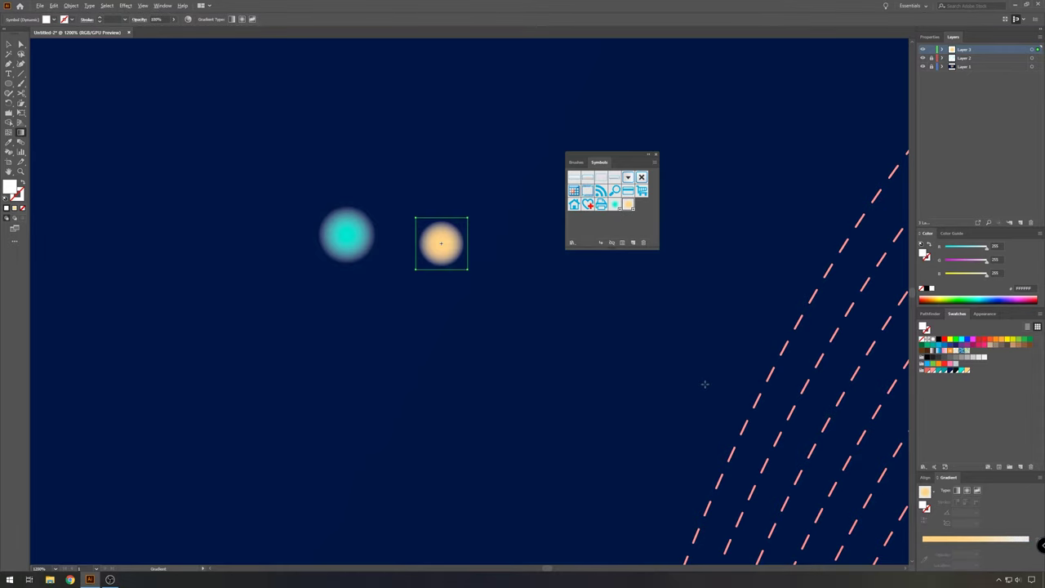
Spray pale orange dot symbols across the blends and around their edges with the Symbol Sprayer
{"action": "scroll", "coordinate": [705, 384], "scroll_direction": "down", "scroll_amount": 3}
{"action": "left_click_drag", "start_coordinate": [630, 160], "coordinate": [1004, 145]}
{"action": "scroll", "coordinate": [768, 418], "scroll_direction": "down", "scroll_amount": 3}
{"action": "left_click_drag", "start_coordinate": [768, 417], "coordinate": [311, 176]}
{"action": "scroll", "coordinate": [452, 327], "scroll_direction": "down", "scroll_amount": 1}
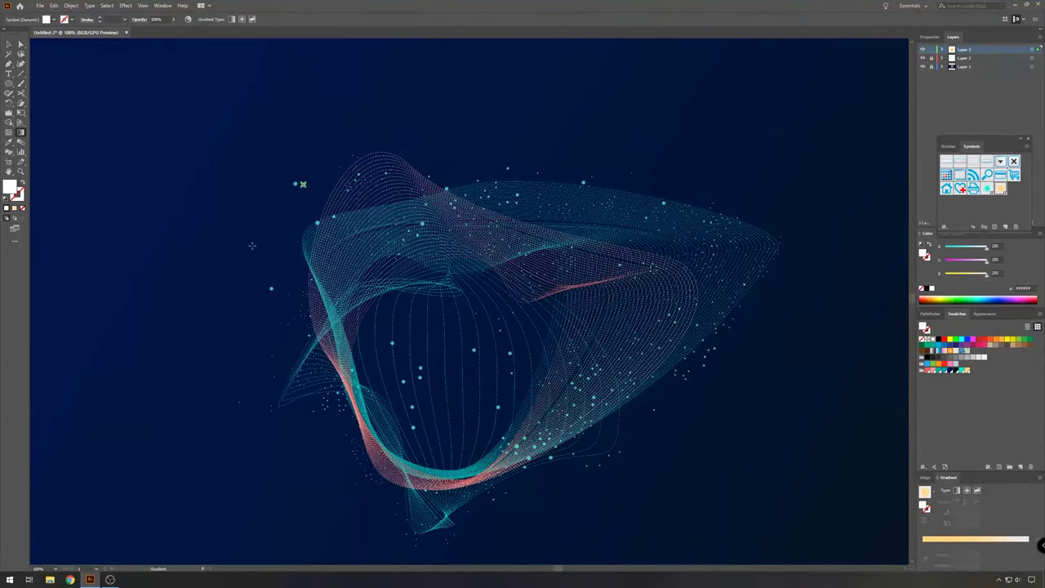
{"action": "left_click", "coordinate": [9, 153]}
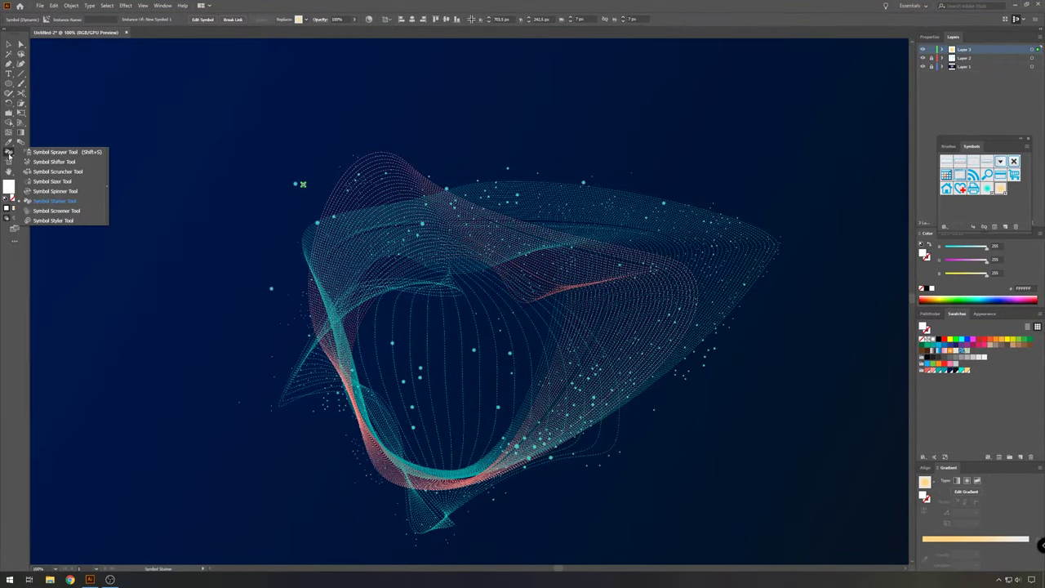
{"action": "left_click", "coordinate": [54, 153]}
{"action": "mouse_move", "coordinate": [411, 237]}
{"action": "left_mouse_down"}
{"action": "mouse_move", "coordinate": [384, 176]}
{"action": "mouse_move", "coordinate": [334, 200]}
{"action": "mouse_move", "coordinate": [577, 180]}
{"action": "mouse_move", "coordinate": [548, 204]}
{"action": "mouse_move", "coordinate": [613, 168]}
{"action": "mouse_move", "coordinate": [697, 218]}
{"action": "mouse_move", "coordinate": [731, 257]}
{"action": "mouse_move", "coordinate": [710, 314]}
{"action": "mouse_move", "coordinate": [690, 304]}
{"action": "mouse_move", "coordinate": [563, 394]}
{"action": "mouse_move", "coordinate": [596, 404]}
{"action": "mouse_move", "coordinate": [621, 339]}
{"action": "mouse_move", "coordinate": [609, 364]}
{"action": "mouse_move", "coordinate": [545, 245]}
{"action": "mouse_move", "coordinate": [645, 310]}
{"action": "mouse_move", "coordinate": [601, 209]}
{"action": "mouse_move", "coordinate": [563, 234]}
{"action": "mouse_move", "coordinate": [654, 260]}
{"action": "mouse_move", "coordinate": [473, 508]}
{"action": "mouse_move", "coordinate": [445, 513]}
{"action": "mouse_move", "coordinate": [298, 306]}
{"action": "mouse_move", "coordinate": [400, 282]}
{"action": "mouse_move", "coordinate": [482, 339]}
{"action": "mouse_move", "coordinate": [448, 332]}
{"action": "mouse_move", "coordinate": [476, 335]}
{"action": "left_mouse_up"}
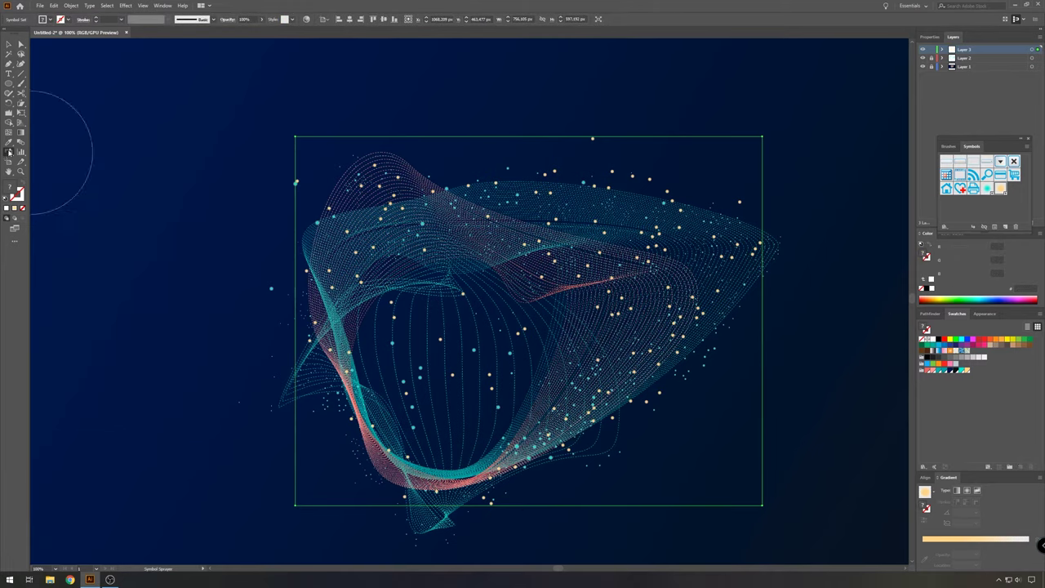
Shrink the sprayed pale orange dots across the upper and central parts of the blends with the Symbol Sizer
{"action": "mouse_move", "coordinate": [9, 152]}
{"action": "left_mouse_down"}
{"action": "mouse_move", "coordinate": [33, 152]}
{"action": "mouse_move", "coordinate": [49, 181]}
{"action": "left_mouse_up"}
{"action": "scroll", "coordinate": [688, 295], "scroll_direction": "up", "scroll_amount": 1}
{"action": "scroll", "coordinate": [670, 300], "scroll_direction": "down", "scroll_amount": 2}
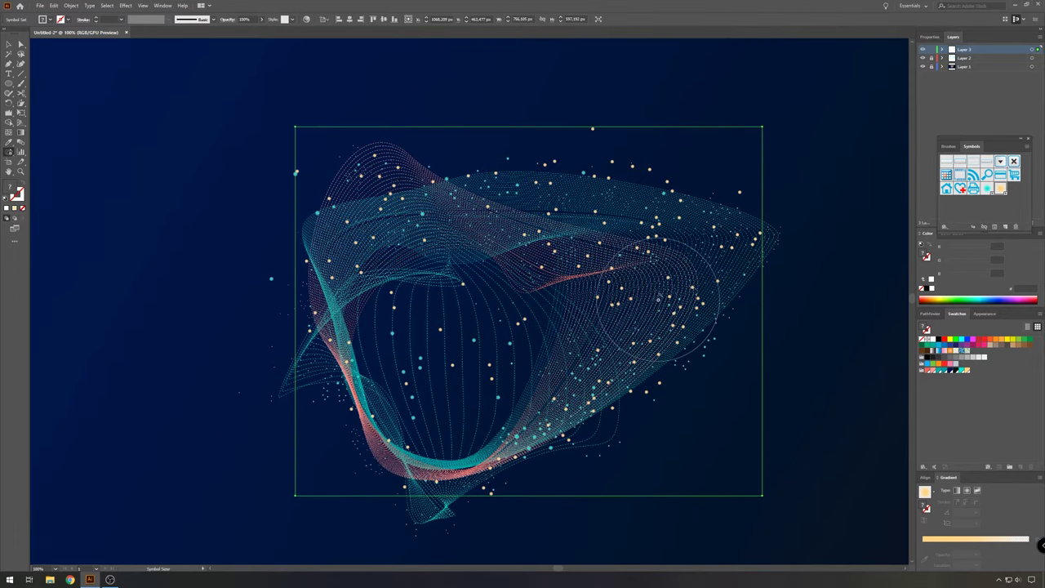
{"action": "key", "text": "alt+shift"}
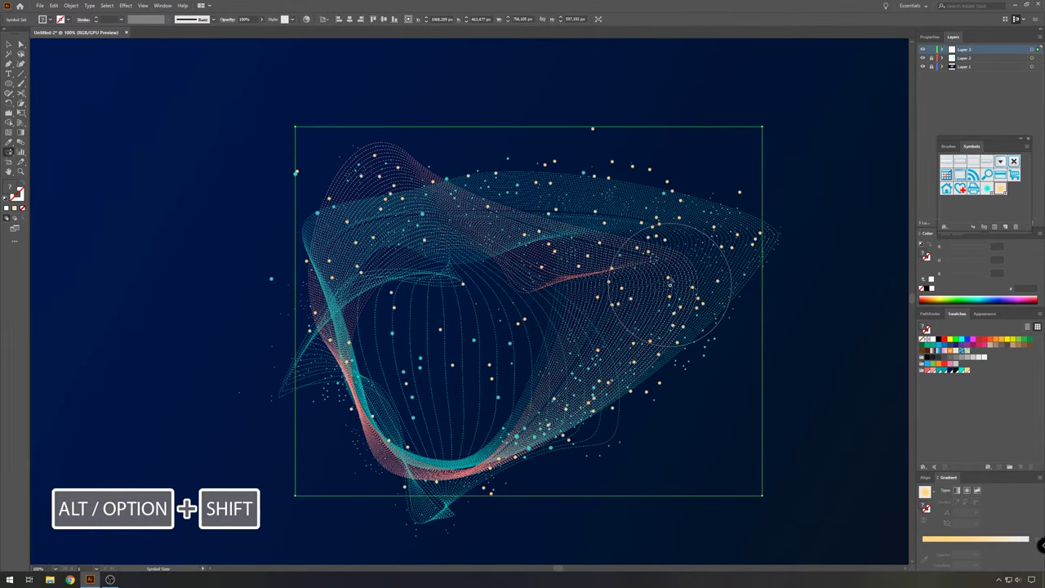
{"action": "scroll", "coordinate": [667, 287], "scroll_direction": "up", "scroll_amount": 2}
{"action": "scroll", "coordinate": [643, 219], "scroll_direction": "down", "scroll_amount": 2}
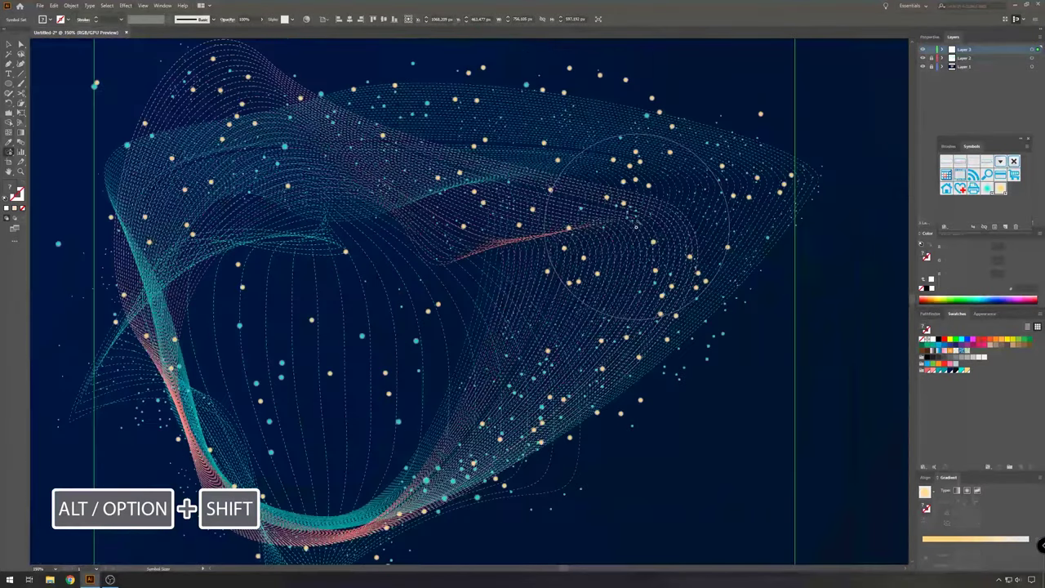
{"action": "mouse_move", "coordinate": [600, 122]}
{"action": "left_mouse_down"}
{"action": "mouse_move", "coordinate": [596, 153]}
{"action": "mouse_move", "coordinate": [696, 233]}
{"action": "mouse_move", "coordinate": [708, 207]}
{"action": "mouse_move", "coordinate": [671, 257]}
{"action": "mouse_move", "coordinate": [672, 186]}
{"action": "mouse_move", "coordinate": [641, 237]}
{"action": "mouse_move", "coordinate": [667, 259]}
{"action": "mouse_move", "coordinate": [541, 392]}
{"action": "mouse_move", "coordinate": [575, 337]}
{"action": "mouse_move", "coordinate": [596, 207]}
{"action": "mouse_move", "coordinate": [471, 168]}
{"action": "mouse_move", "coordinate": [543, 115]}
{"action": "mouse_move", "coordinate": [573, 120]}
{"action": "mouse_move", "coordinate": [569, 95]}
{"action": "left_mouse_up"}
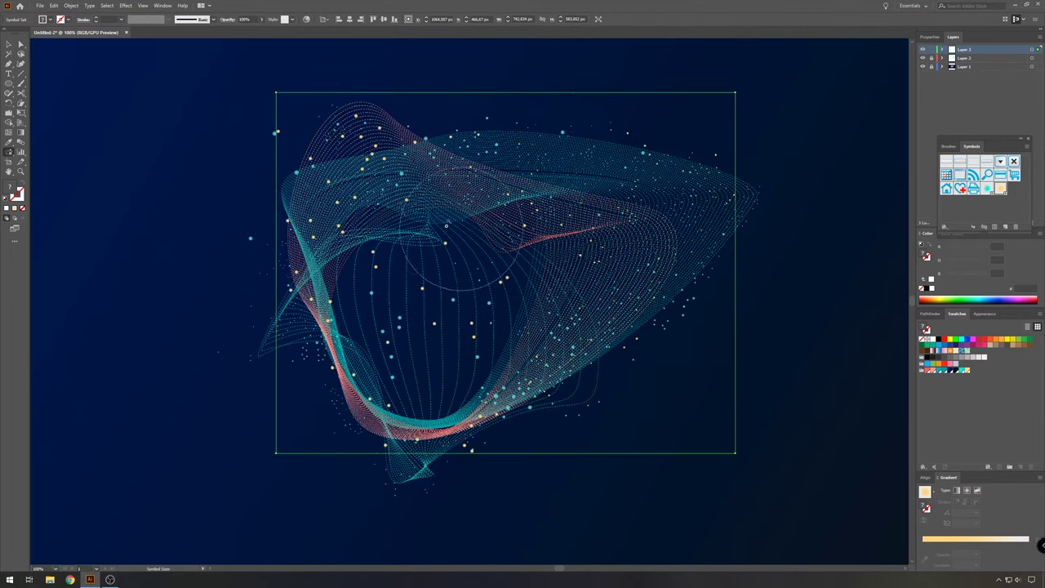
{"action": "mouse_move", "coordinate": [397, 209]}
{"action": "left_mouse_down"}
{"action": "mouse_move", "coordinate": [391, 189]}
{"action": "mouse_move", "coordinate": [307, 146]}
{"action": "mouse_move", "coordinate": [376, 350]}
{"action": "mouse_move", "coordinate": [490, 319]}
{"action": "left_mouse_up"}
{"action": "mouse_move", "coordinate": [368, 208]}
{"action": "left_mouse_down"}
{"action": "mouse_move", "coordinate": [364, 200]}
{"action": "mouse_move", "coordinate": [460, 169]}
{"action": "mouse_move", "coordinate": [611, 301]}
{"action": "left_mouse_up"}
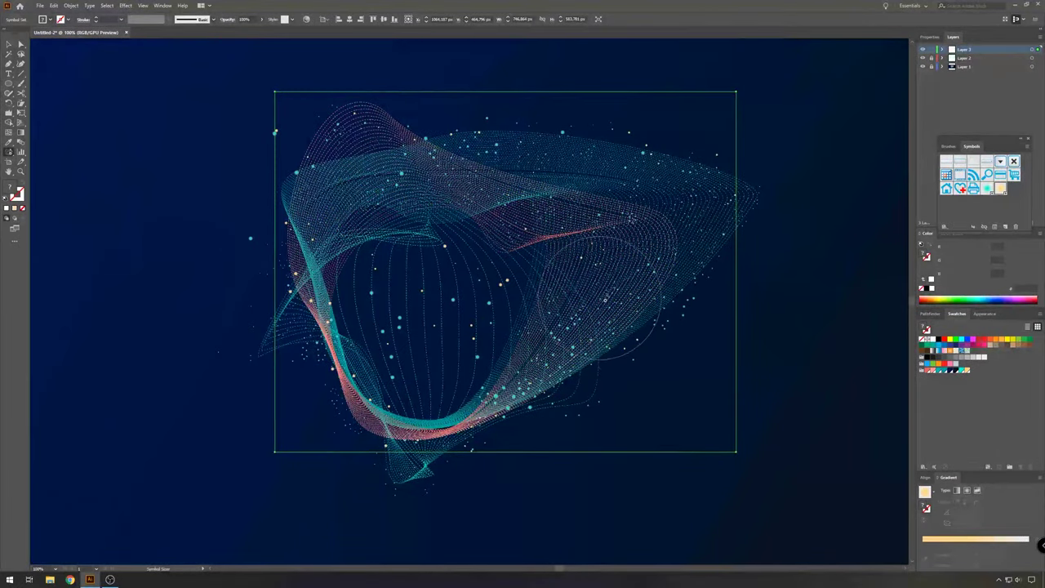
Vary the orange dot sizes further, enlarging a few near the blend's right tip and shrinking those around the lower edges
{"action": "key", "text": "ctrl+plus"}
{"action": "mouse_move", "coordinate": [553, 144]}
{"action": "left_mouse_down"}
{"action": "mouse_move", "coordinate": [712, 291]}
{"action": "mouse_move", "coordinate": [781, 245]}
{"action": "left_mouse_up"}
{"action": "scroll", "coordinate": [357, 396], "scroll_direction": "down", "scroll_amount": 1}
{"action": "mouse_move", "coordinate": [357, 396]}
{"action": "left_mouse_down"}
{"action": "mouse_move", "coordinate": [409, 382]}
{"action": "mouse_move", "coordinate": [369, 318]}
{"action": "left_mouse_up"}
{"action": "scroll", "coordinate": [564, 420], "scroll_direction": "down", "scroll_amount": 2}
{"action": "mouse_move", "coordinate": [453, 477]}
{"action": "left_mouse_down"}
{"action": "mouse_move", "coordinate": [433, 483]}
{"action": "mouse_move", "coordinate": [224, 298]}
{"action": "mouse_move", "coordinate": [401, 234]}
{"action": "left_mouse_up"}
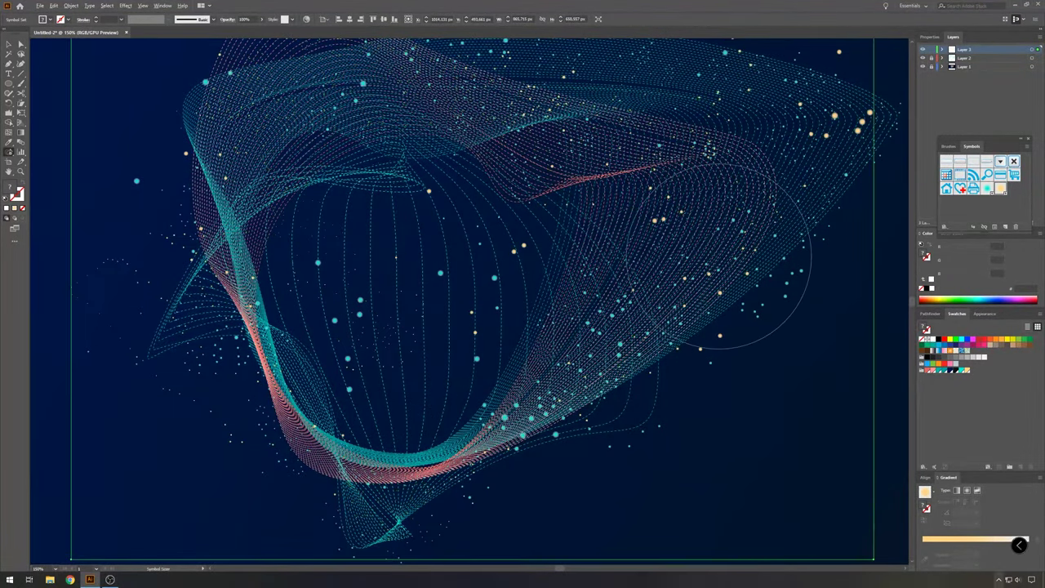
{"action": "scroll", "coordinate": [678, 469], "scroll_direction": "down", "scroll_amount": 1}
{"action": "left_click", "coordinate": [481, 375], "text": "alt"}
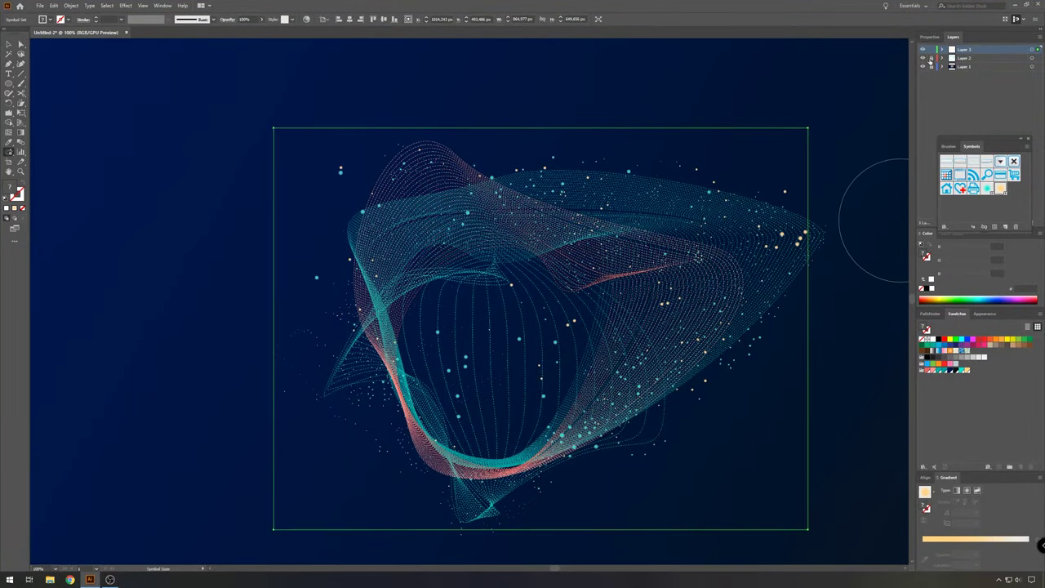
Unlock and target Layer 2, and resize its dots along the left side of the blends using a smaller Symbol Sizer brush
{"action": "left_click", "coordinate": [931, 58]}
{"action": "left_click", "coordinate": [507, 384], "text": "alt"}
{"action": "left_click", "coordinate": [1032, 58]}
{"action": "left_click", "coordinate": [451, 382], "text": "alt"}
{"action": "key", "text": "bracketleft"}
{"action": "key", "text": "bracketleft"}
{"action": "key", "text": "bracketleft"}
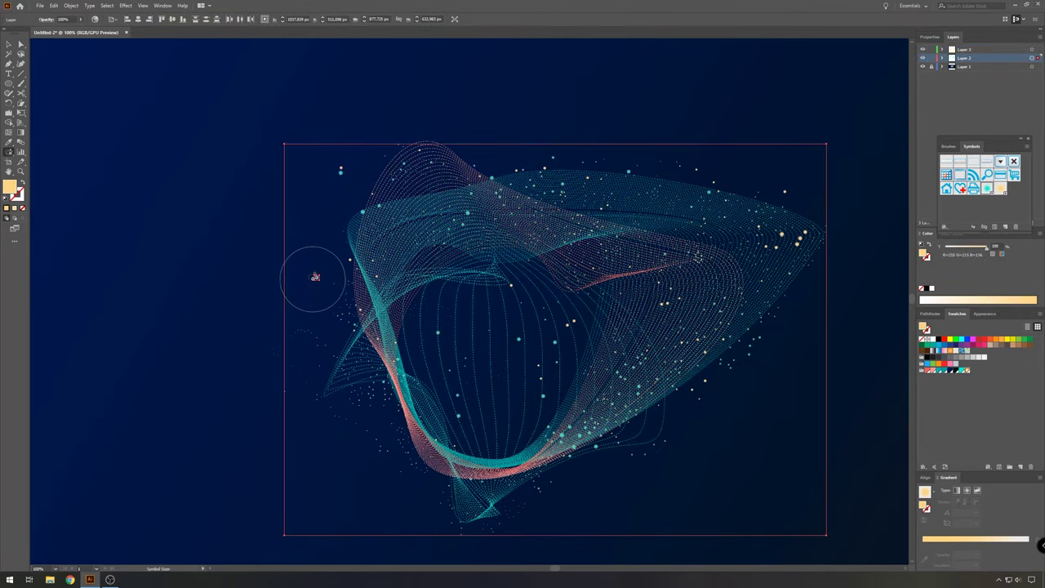
{"action": "scroll", "coordinate": [258, 217], "scroll_direction": "up", "scroll_amount": 3}
{"action": "left_click", "coordinate": [442, 389], "text": "alt"}
{"action": "scroll", "coordinate": [465, 286], "scroll_direction": "up", "scroll_amount": 2}
{"action": "left_click", "coordinate": [512, 101], "text": "alt"}
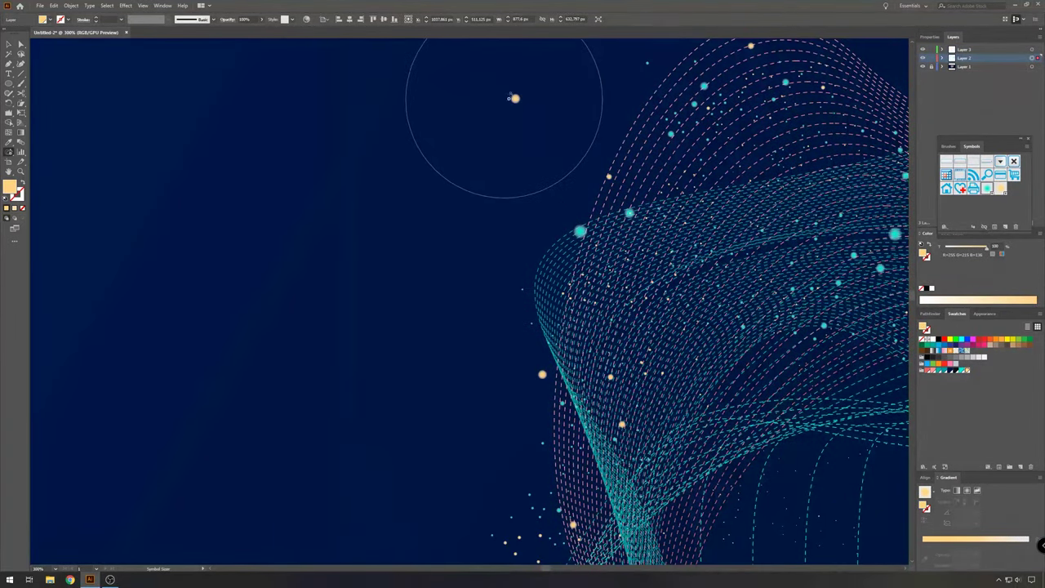
Shrink selected teal dots inside and around the ring using different Symbol Sizer brush sizes, and deselect the artwork
{"action": "scroll", "coordinate": [508, 98], "scroll_direction": "up", "scroll_amount": 2}
{"action": "left_click", "coordinate": [515, 166], "text": "ctrl"}
{"action": "key", "text": "bracketright"}
{"action": "key", "text": "bracketright"}
{"action": "key", "text": "bracketright"}
{"action": "scroll", "coordinate": [598, 302], "scroll_direction": "down", "scroll_amount": 2}
{"action": "mouse_move", "coordinate": [754, 422]}
{"action": "left_mouse_down"}
{"action": "mouse_move", "coordinate": [391, 176]}
{"action": "mouse_move", "coordinate": [382, 196]}
{"action": "left_mouse_up"}
{"action": "left_click", "coordinate": [450, 279], "text": "alt"}
{"action": "left_click", "coordinate": [1032, 58]}
{"action": "key", "text": "bracketleft"}
{"action": "key", "text": "bracketleft"}
{"action": "key", "text": "bracketleft"}
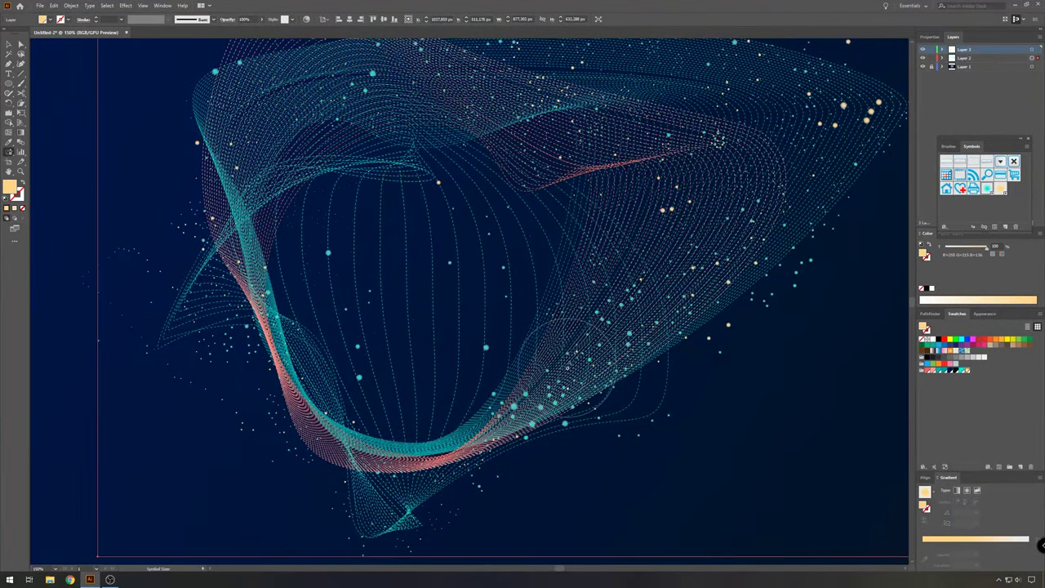
{"action": "key", "text": "ctrl+minus"}
{"action": "key", "text": "ctrl+minus"}
{"action": "left_click", "coordinate": [351, 98]}
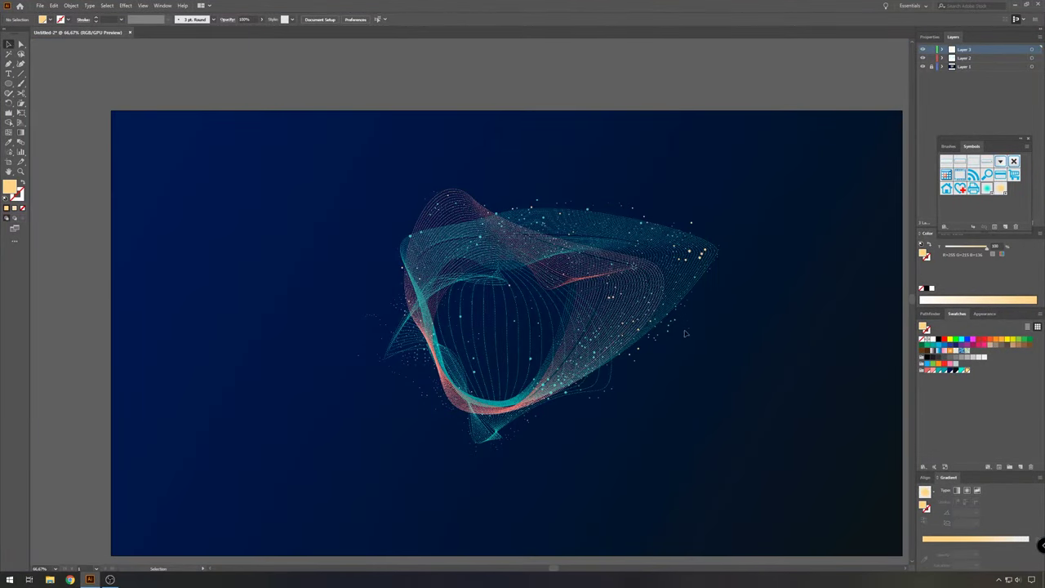
{"action": "left_click_drag", "start_coordinate": [801, 353], "coordinate": [757, 346]}
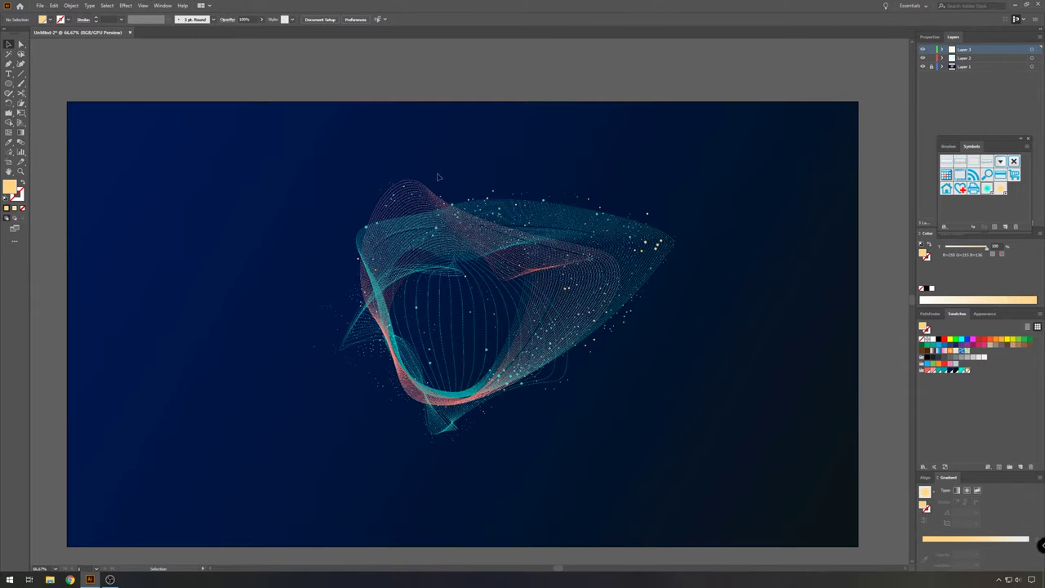
Unlock and expand Layer 1 and select its topmost blend, the coral one
{"action": "left_click", "coordinate": [942, 67]}
{"action": "left_click", "coordinate": [1033, 75]}
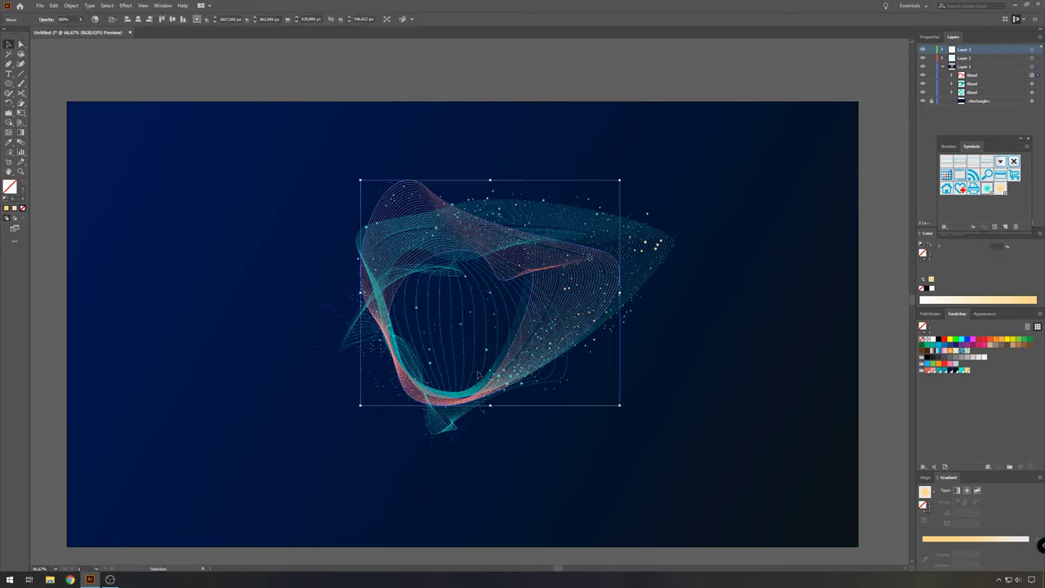
{"action": "scroll", "coordinate": [478, 374], "scroll_direction": "up", "scroll_amount": 2}
{"action": "double_click", "coordinate": [928, 370]}
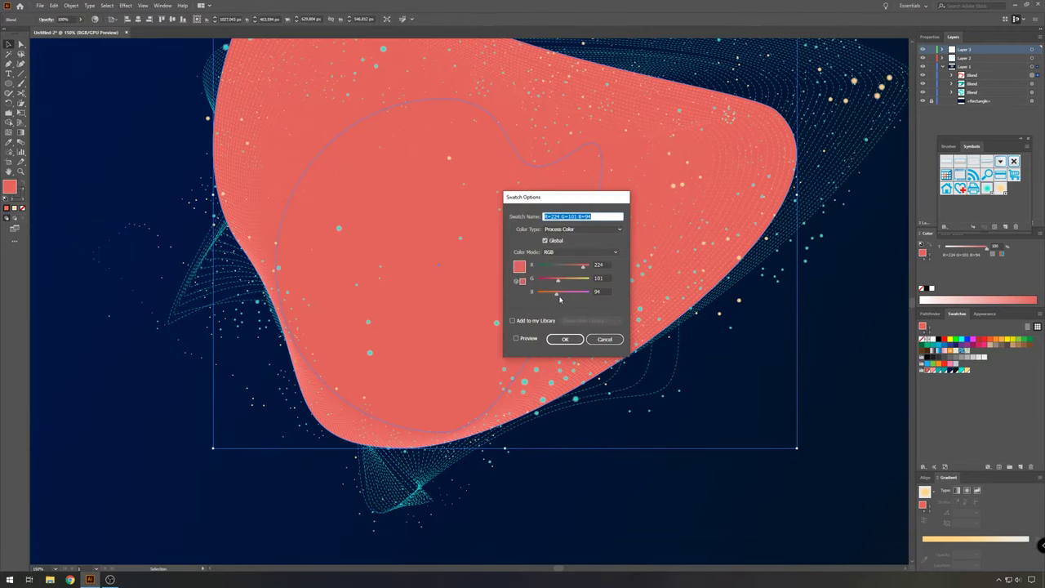
{"action": "key", "text": "Escape"}
{"action": "left_click", "coordinate": [22, 209]}
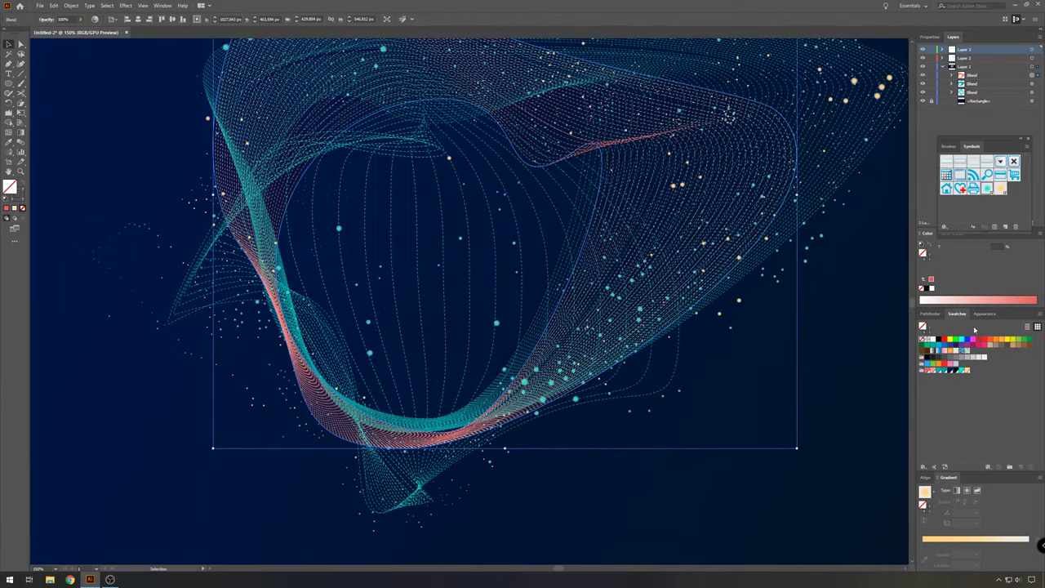
Apply a light pink swatch to the coral blend's stroke and deselect it
{"action": "left_click", "coordinate": [925, 337]}
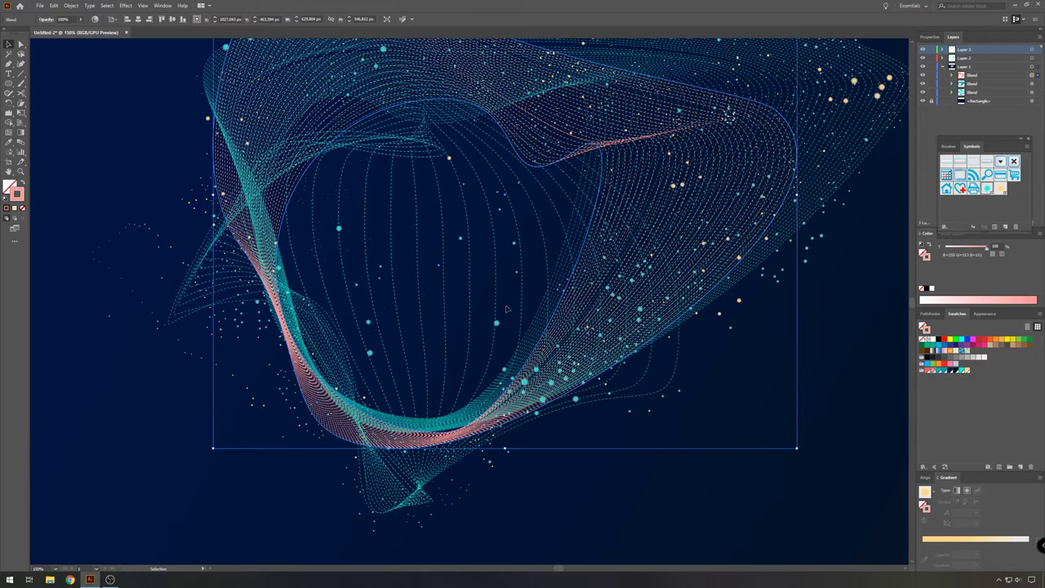
{"action": "key", "text": "ctrl+minus"}
{"action": "key", "text": "ctrl+minus"}
{"action": "left_click", "coordinate": [68, 296]}
Select the second blend in Layer 1 and check its spacing in the Blend Options
{"action": "left_click", "coordinate": [1036, 85]}
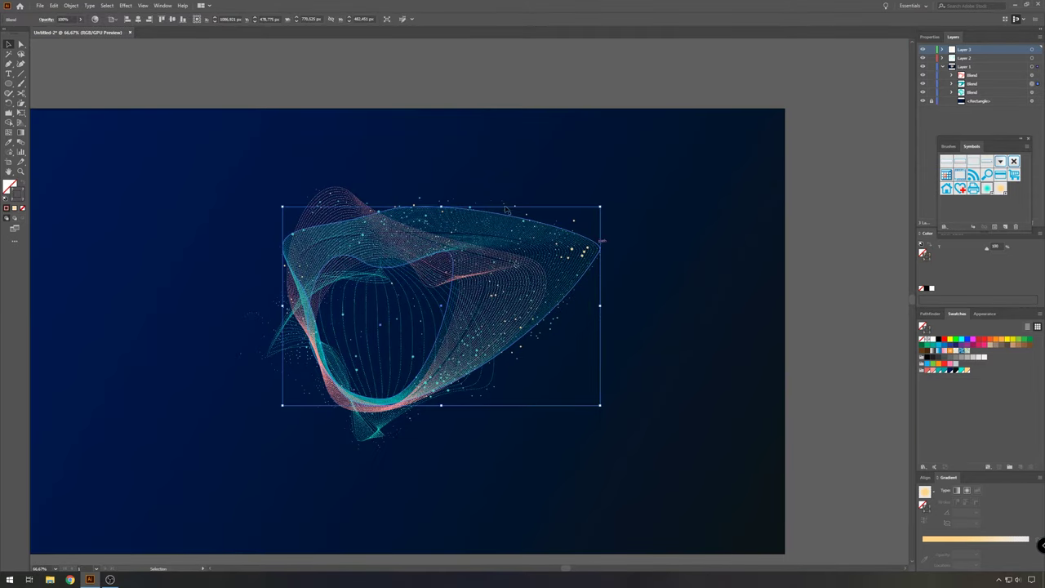
{"action": "key", "text": "a"}
{"action": "scroll", "coordinate": [551, 317], "scroll_direction": "up", "scroll_amount": 4}
{"action": "scroll", "coordinate": [688, 195], "scroll_direction": "down", "scroll_amount": 2}
{"action": "left_click", "coordinate": [71, 6]}
{"action": "mouse_move", "coordinate": [117, 227]}
{"action": "left_click", "coordinate": [230, 249]}
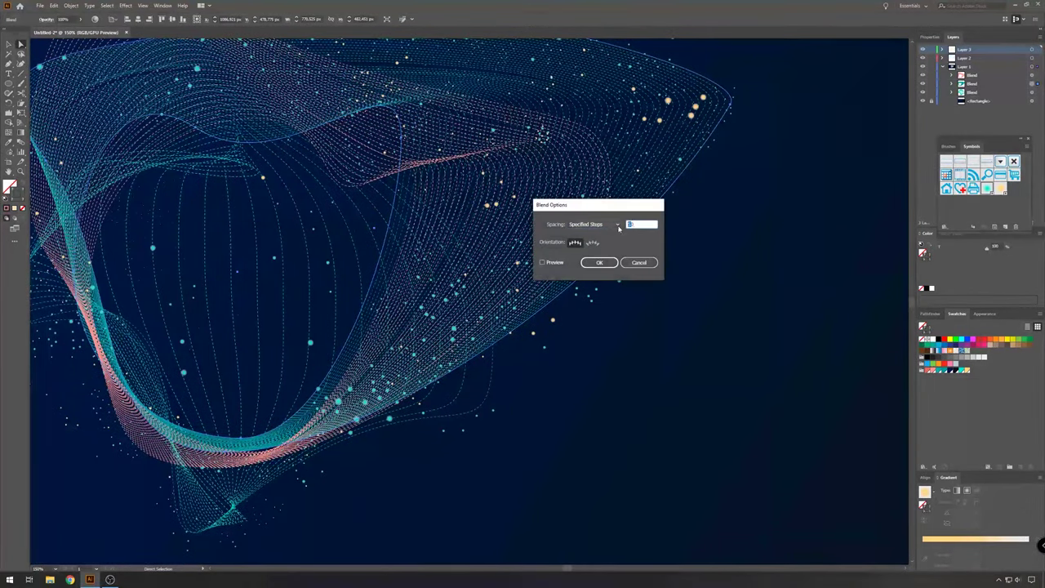
{"action": "left_click", "coordinate": [600, 263]}
{"action": "key", "text": "ctrl+minus"}
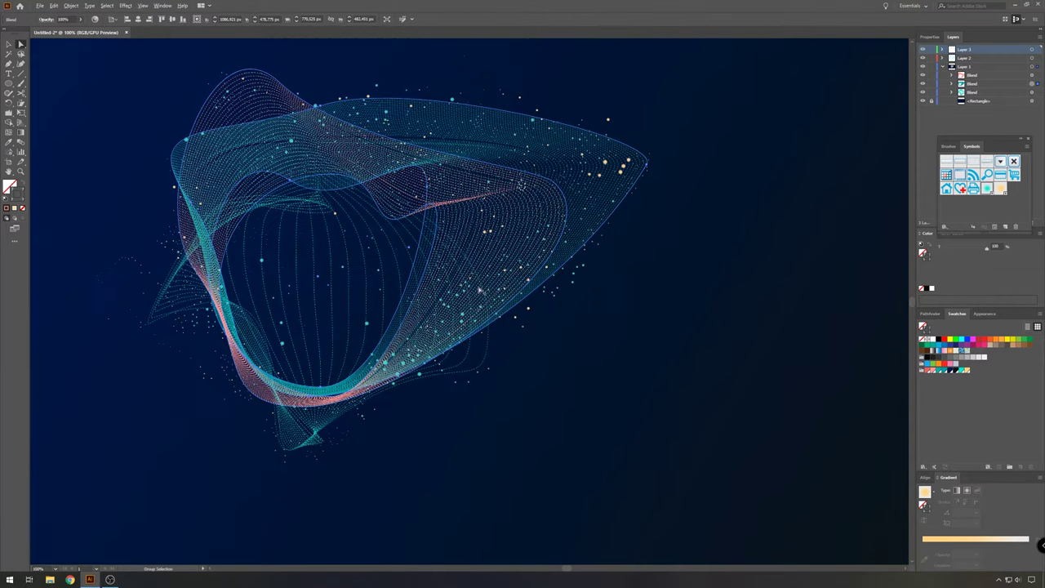
Reshape the teal blend's outer path by moving its top anchor leftward and swinging the anchor's handle round, and deselect it
{"action": "left_click", "coordinate": [564, 111]}
{"action": "left_click", "coordinate": [564, 127]}
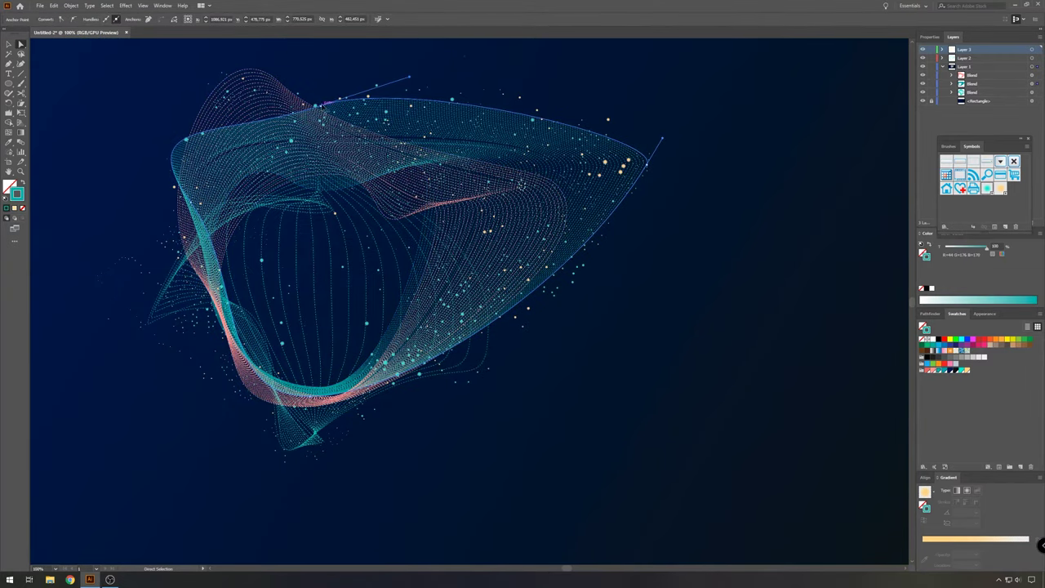
{"action": "left_click_drag", "start_coordinate": [332, 105], "coordinate": [257, 104]}
{"action": "left_click_drag", "start_coordinate": [346, 75], "coordinate": [253, 90]}
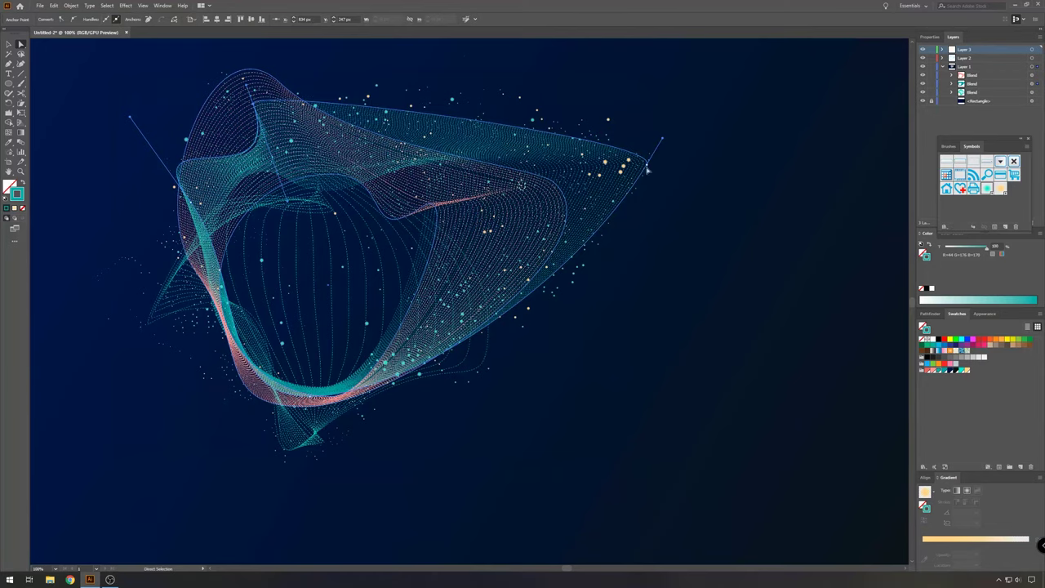
{"action": "left_click", "coordinate": [508, 238]}
{"action": "key", "text": "ctrl+minus"}
{"action": "key", "text": "ctrl+minus"}
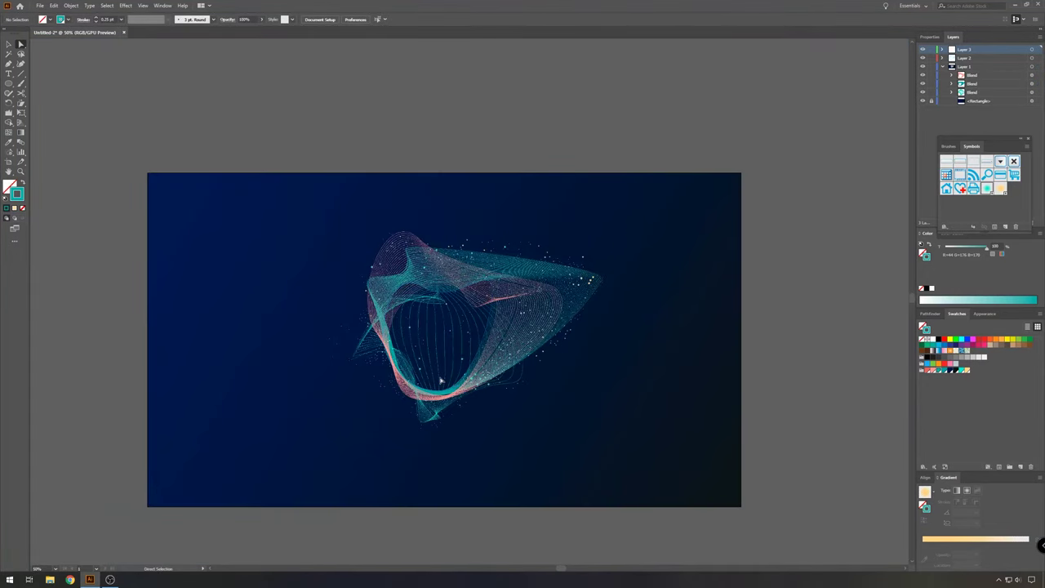
Draw a three-point S-curve with the Pen tool from the ring's lower-left edge, sweeping below the blends and up to the right
{"action": "key", "text": "ctrl+plus"}
{"action": "key", "text": "ctrl+plus"}
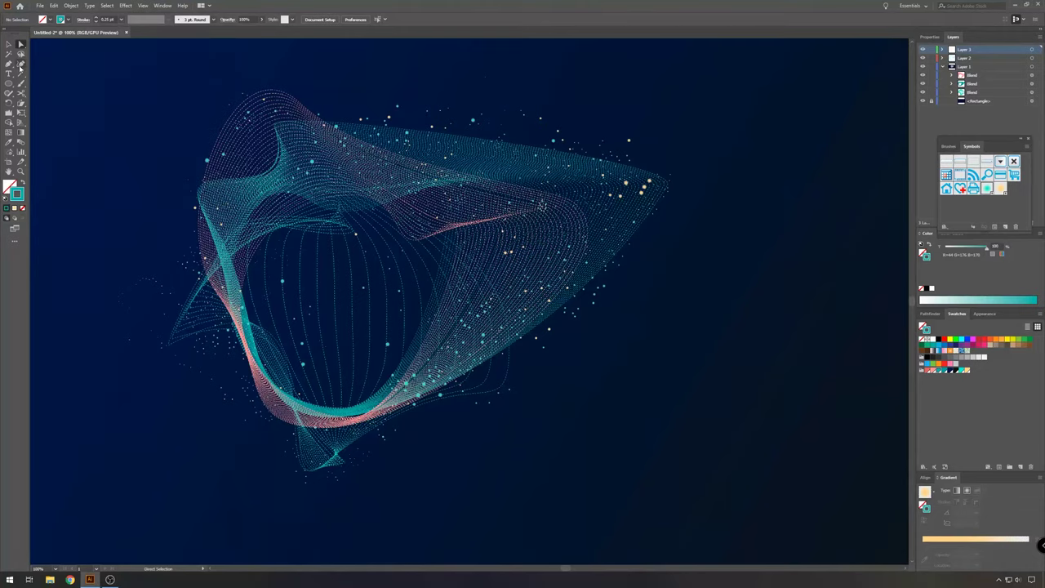
{"action": "key", "text": "p"}
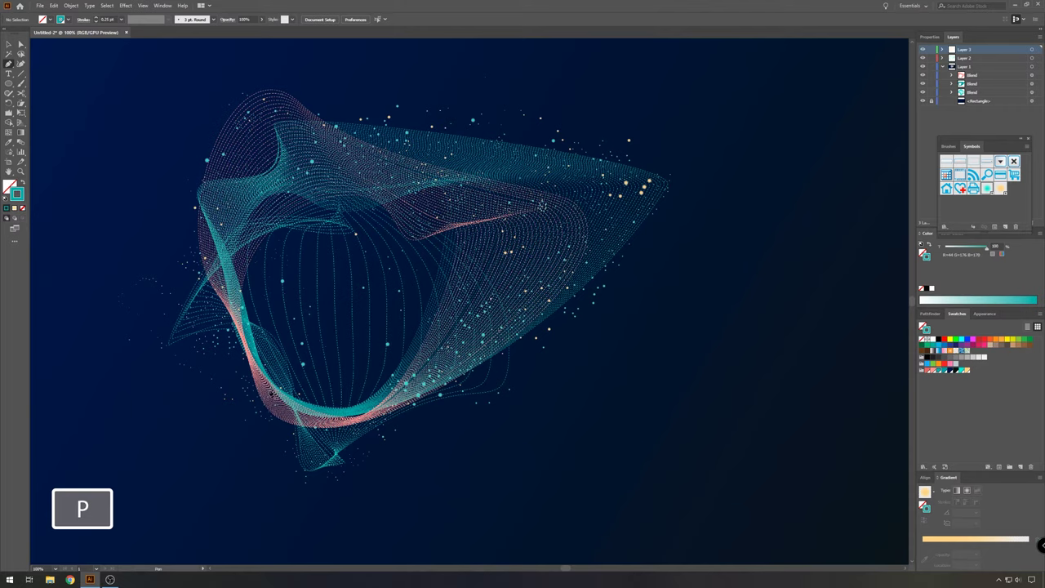
{"action": "left_click", "coordinate": [271, 393]}
{"action": "left_click_drag", "start_coordinate": [478, 502], "coordinate": [691, 463]}
{"action": "left_click_drag", "start_coordinate": [741, 380], "coordinate": [891, 425]}
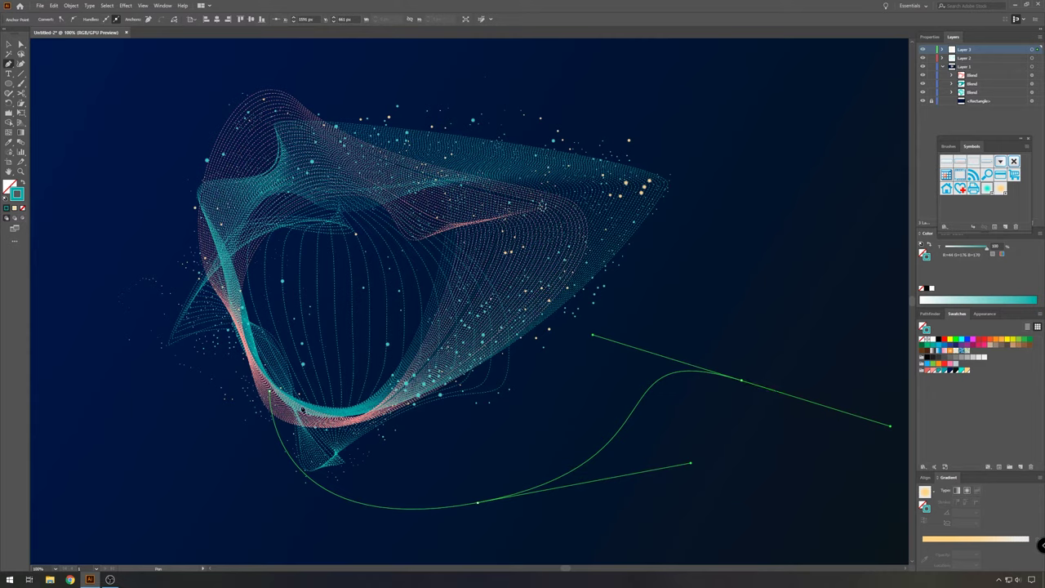
Draw a second three-point S-curve from nearly the same start, ending above and left of the first curve's end
{"action": "left_click", "coordinate": [277, 396]}
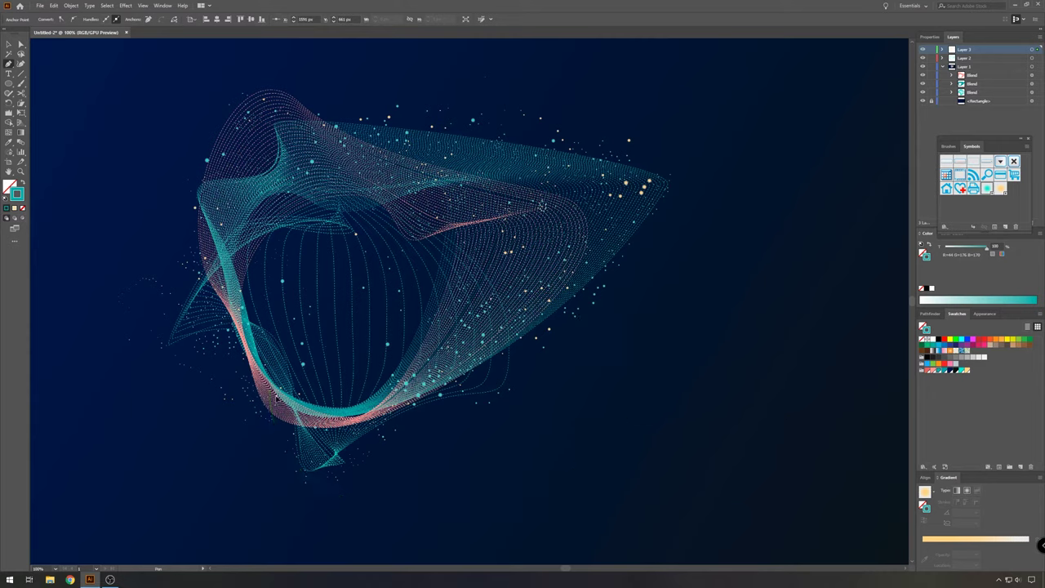
{"action": "left_click_drag", "start_coordinate": [418, 493], "coordinate": [577, 435]}
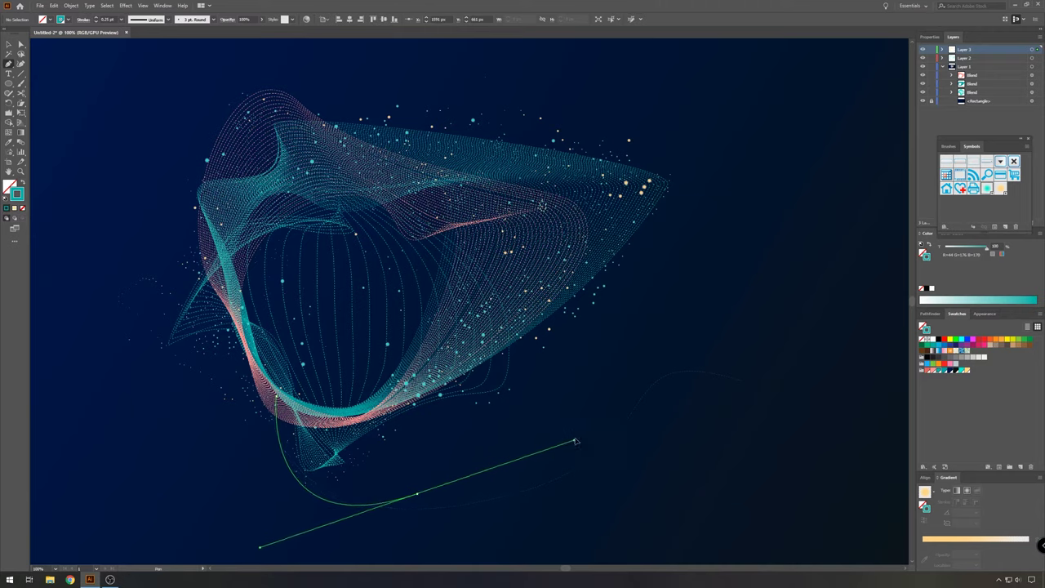
{"action": "left_click_drag", "start_coordinate": [682, 328], "coordinate": [798, 416]}
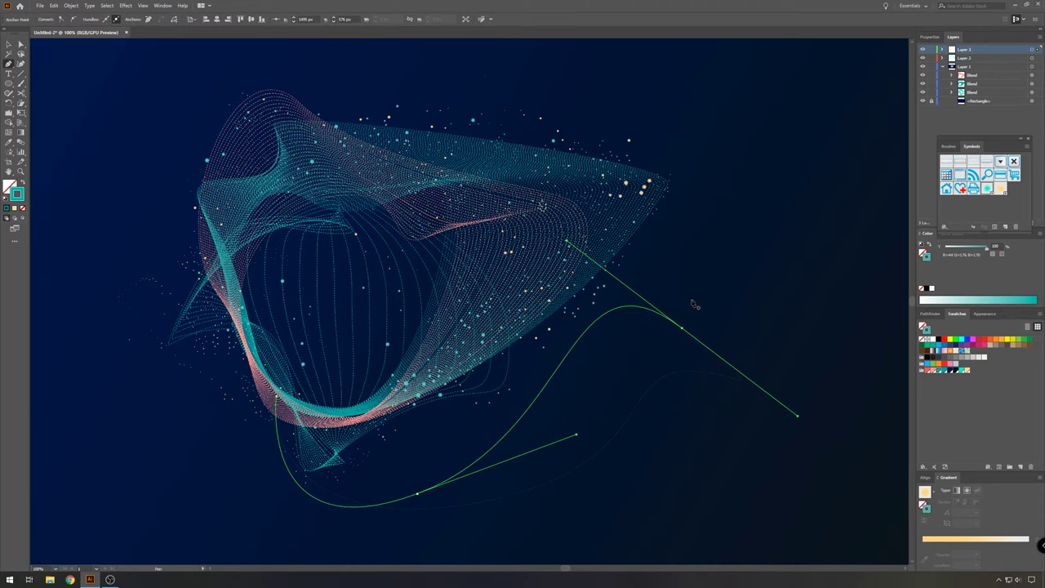
Select both green-outlined S-curves below the ring and blend them together
{"action": "key", "text": "v"}
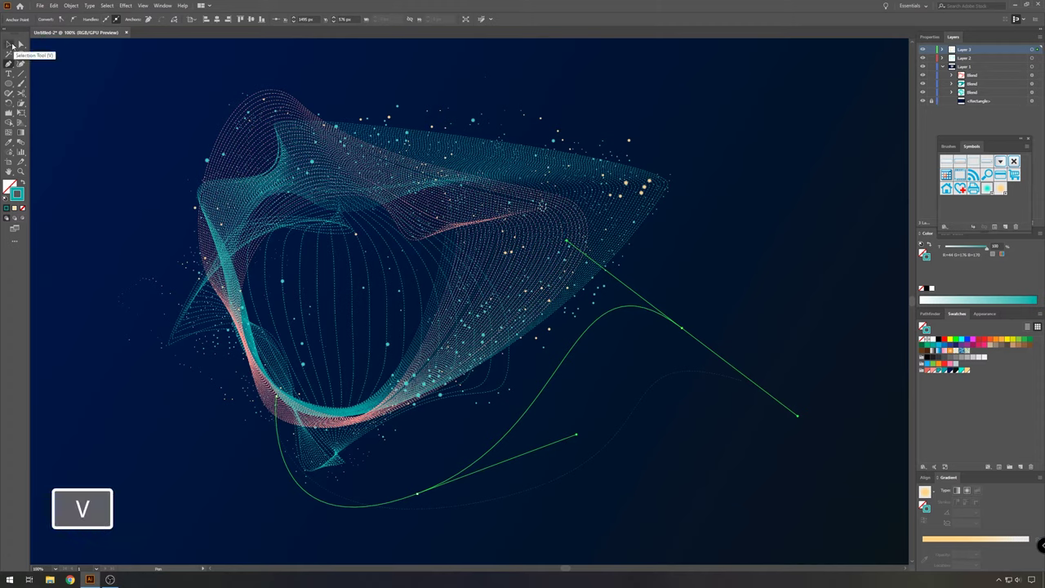
{"action": "left_click", "coordinate": [728, 378], "text": "shift"}
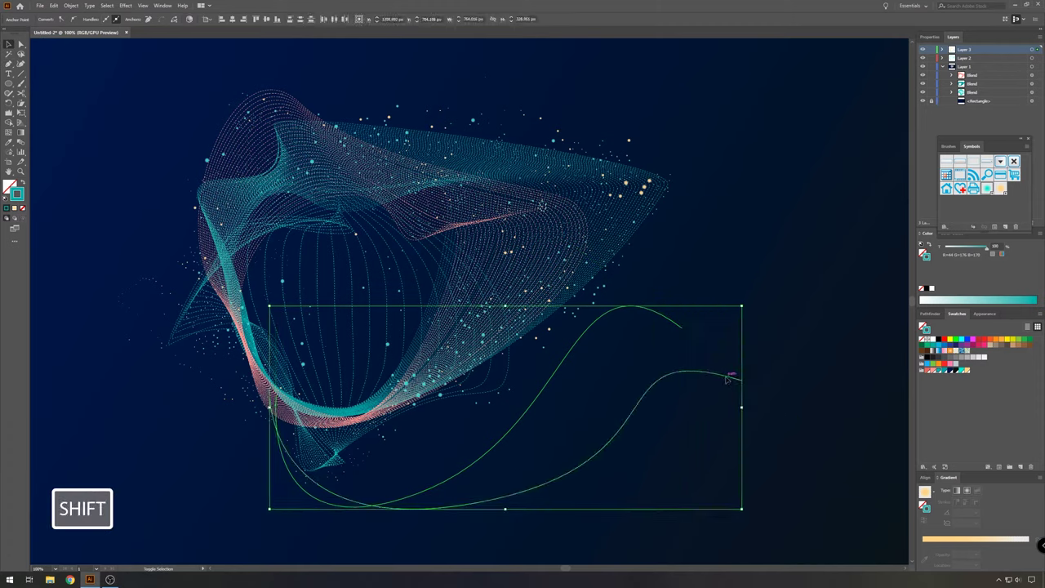
{"action": "left_click", "coordinate": [69, 5]}
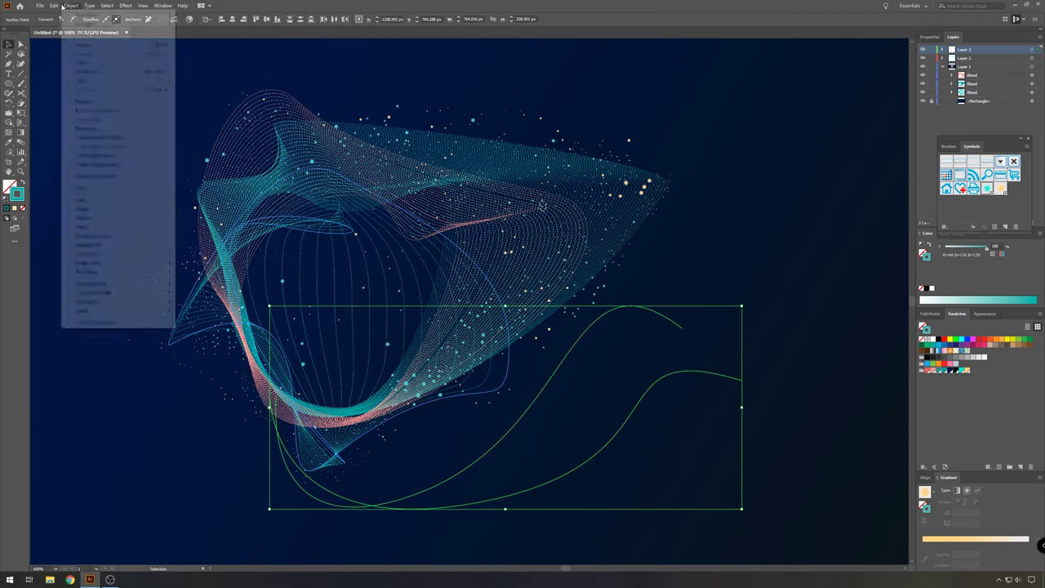
{"action": "mouse_move", "coordinate": [140, 228]}
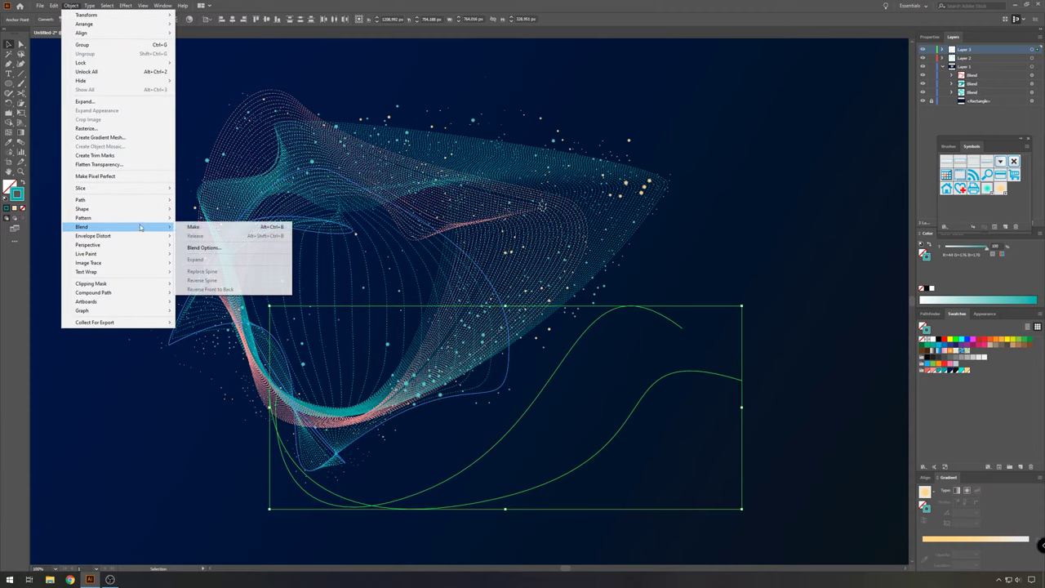
{"action": "left_click", "coordinate": [235, 229]}
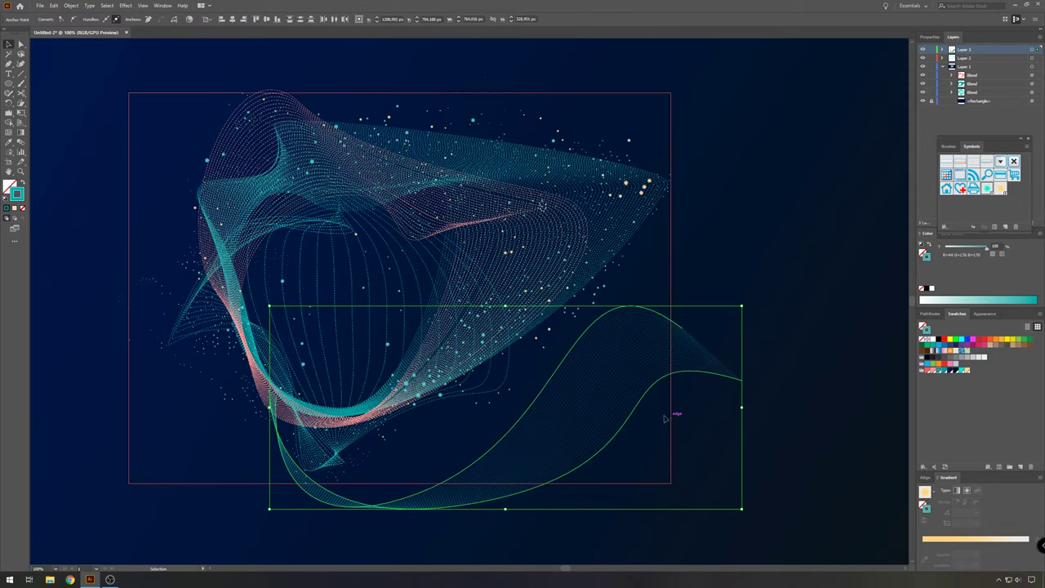
Set the new blend's spacing to 40 specified steps in the Blend Options, with the preview enabled
{"action": "left_click", "coordinate": [80, 7]}
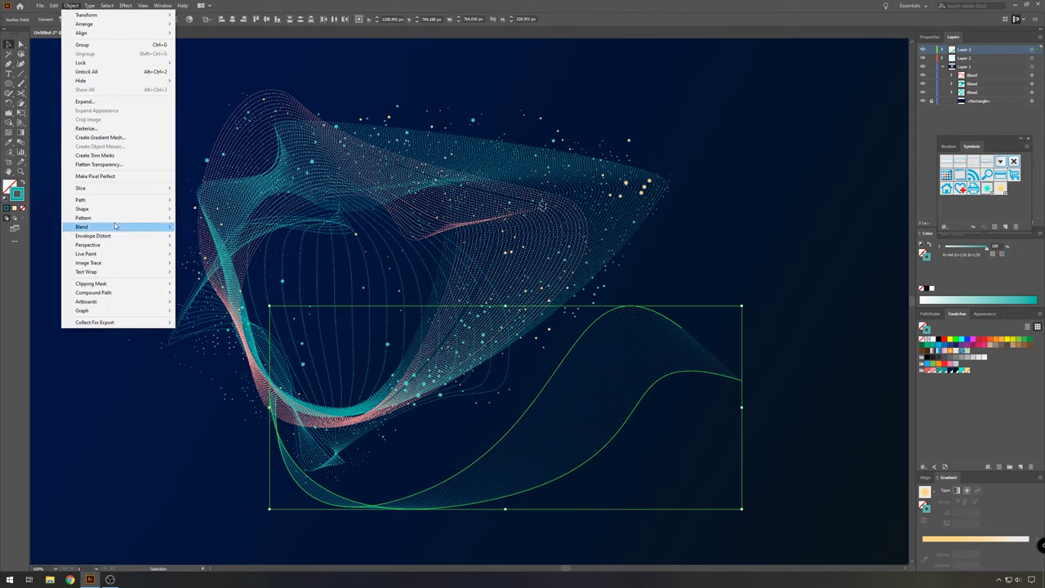
{"action": "mouse_move", "coordinate": [116, 226]}
{"action": "left_click", "coordinate": [196, 244]}
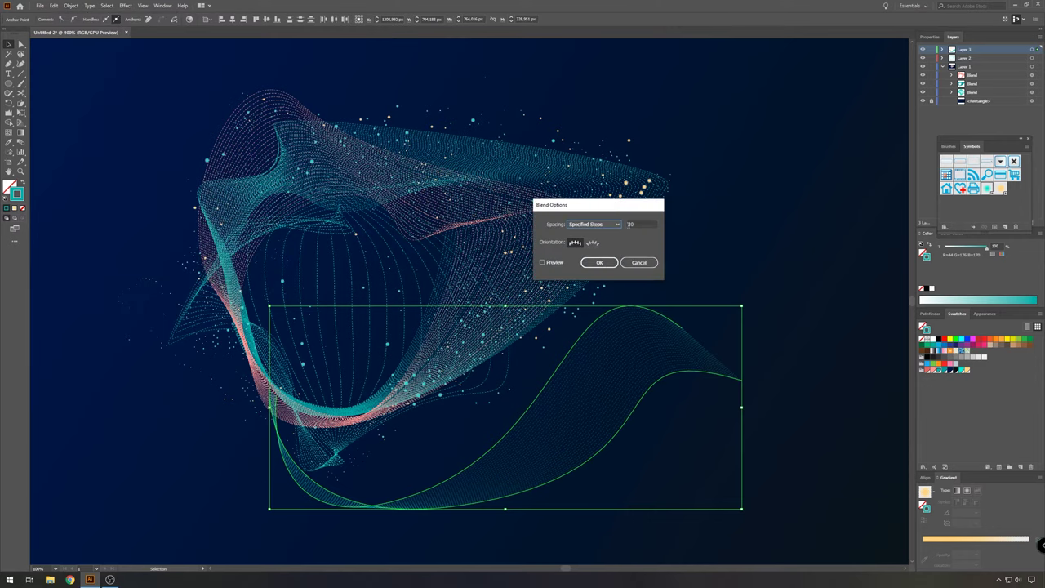
{"action": "left_click_drag", "start_coordinate": [631, 225], "coordinate": [614, 222]}
{"action": "left_click", "coordinate": [542, 263]}
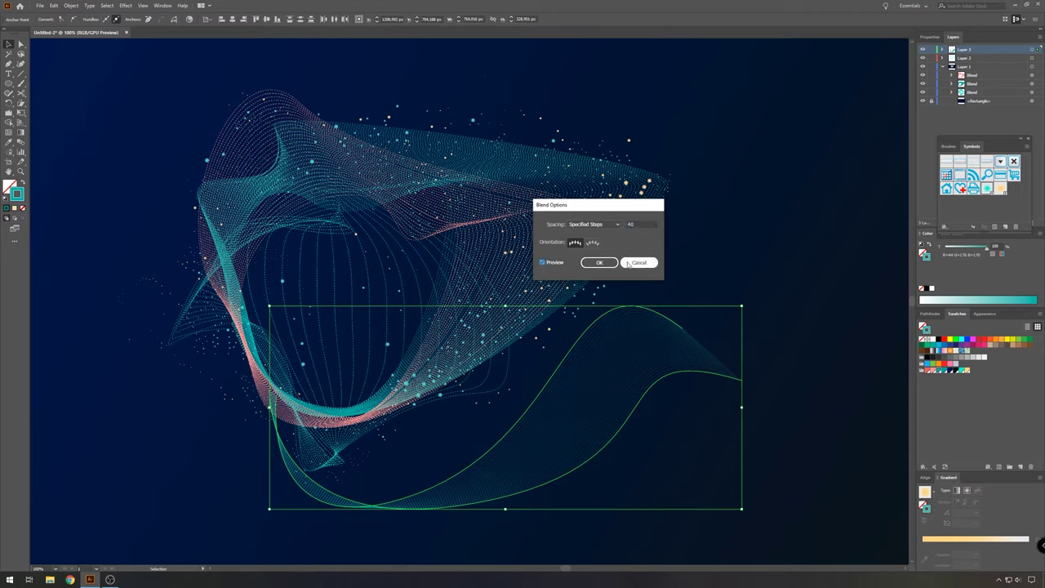
{"action": "left_click", "coordinate": [599, 263]}
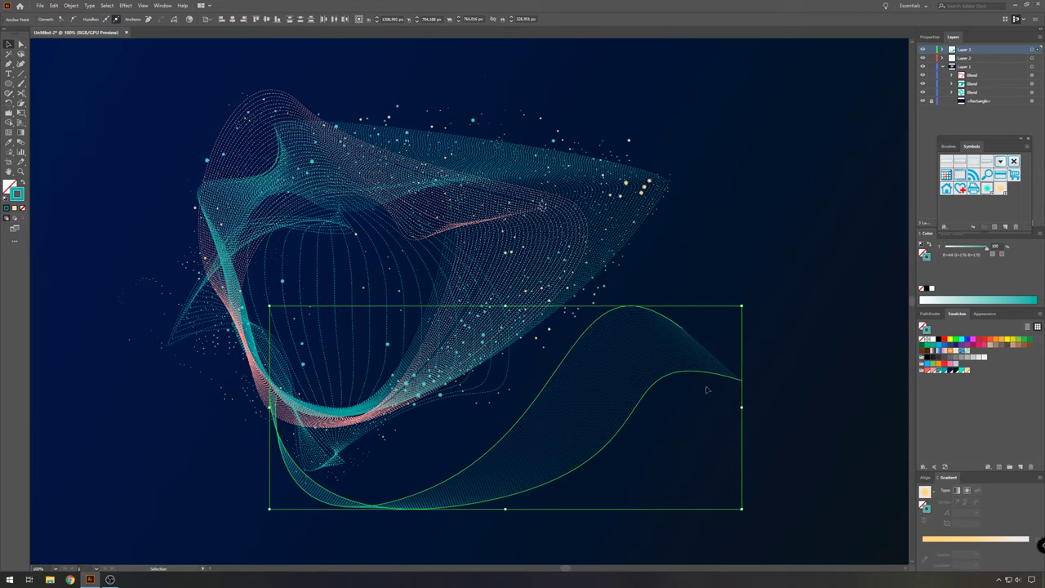
Move the starting anchor of one blended curve up along the ring's lower-left edge and nudge the other curve's start upward
{"action": "left_click", "coordinate": [20, 44]}
{"action": "left_click", "coordinate": [756, 455]}
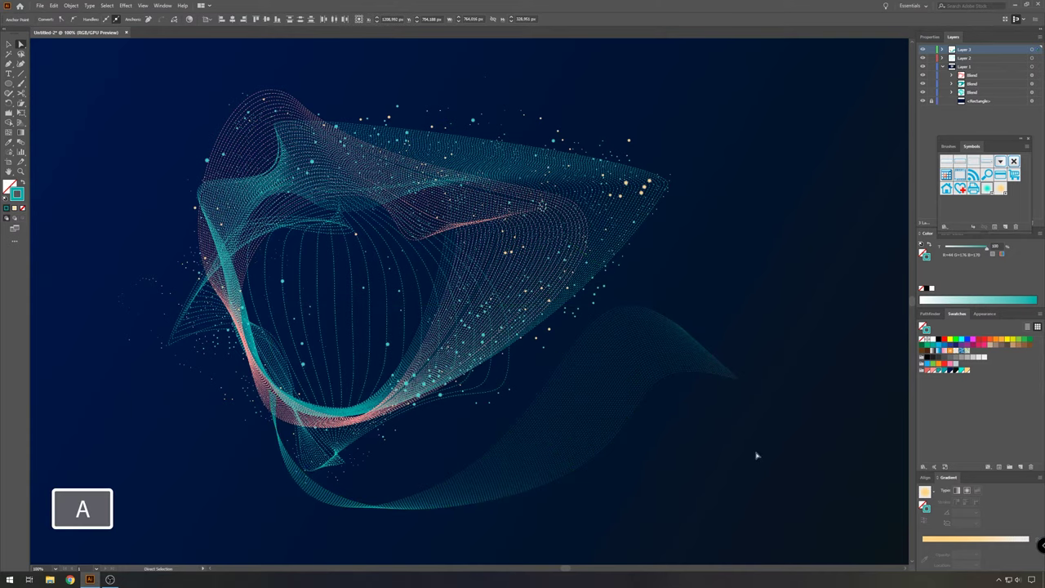
{"action": "scroll", "coordinate": [242, 436], "scroll_direction": "up", "scroll_amount": 2}
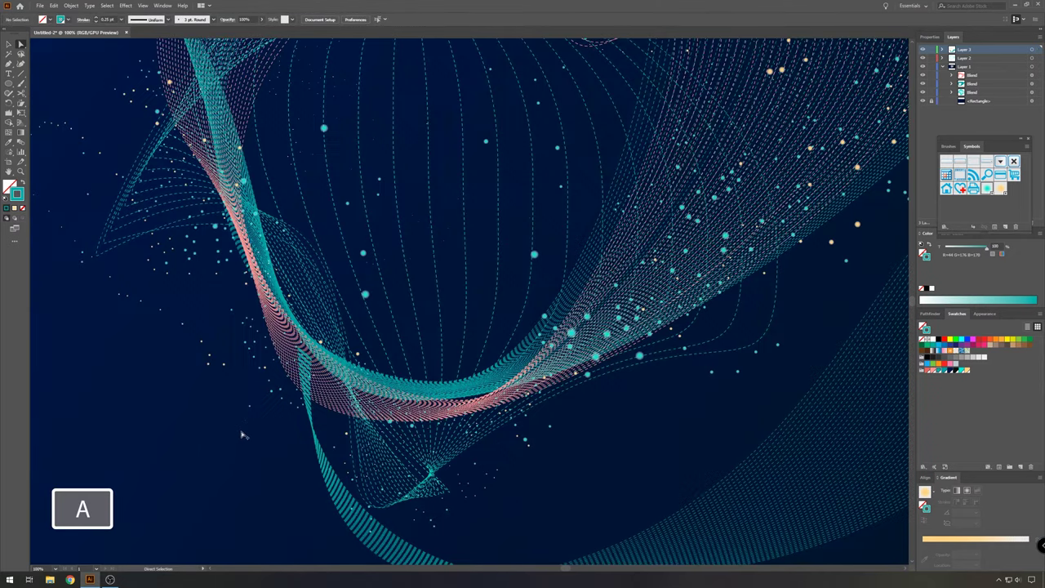
{"action": "left_click", "coordinate": [306, 359]}
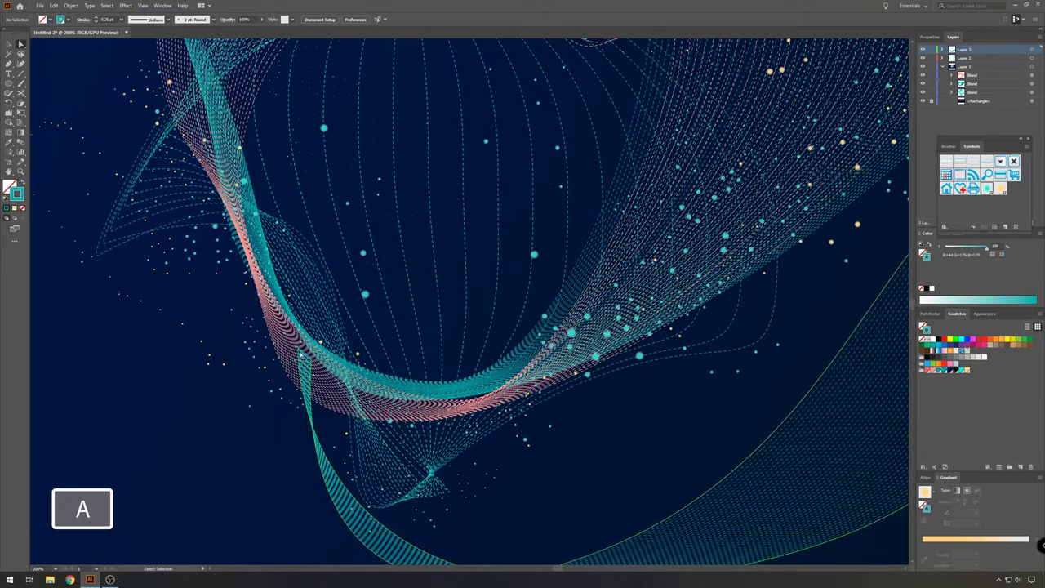
{"action": "left_click_drag", "start_coordinate": [302, 353], "coordinate": [264, 248]}
{"action": "left_click_drag", "start_coordinate": [310, 358], "coordinate": [310, 352]}
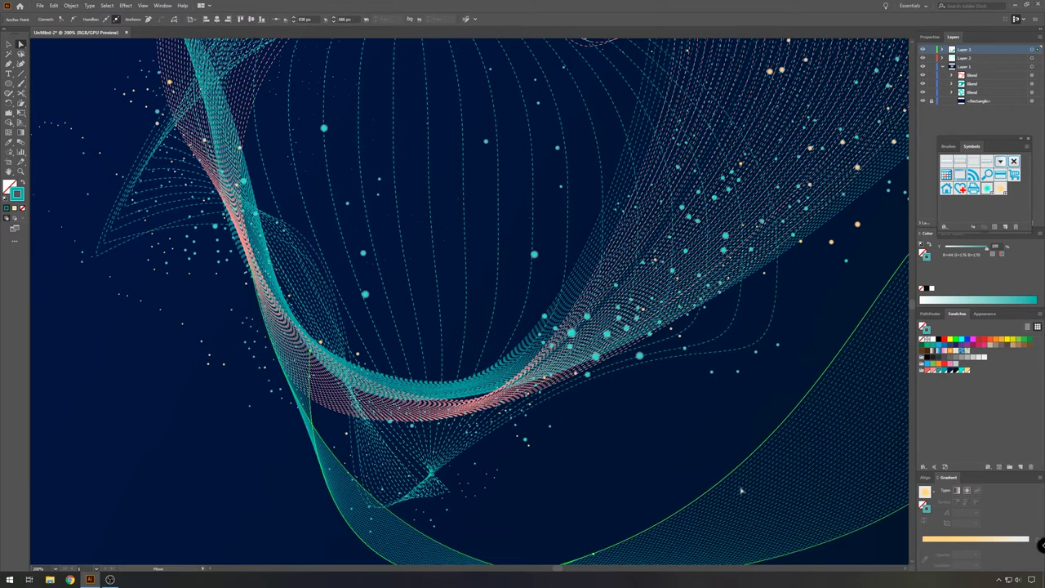
Move the lower curve's right end anchor up and left, just beneath the upper curve's end
{"action": "scroll", "coordinate": [745, 487], "scroll_direction": "down", "scroll_amount": 3}
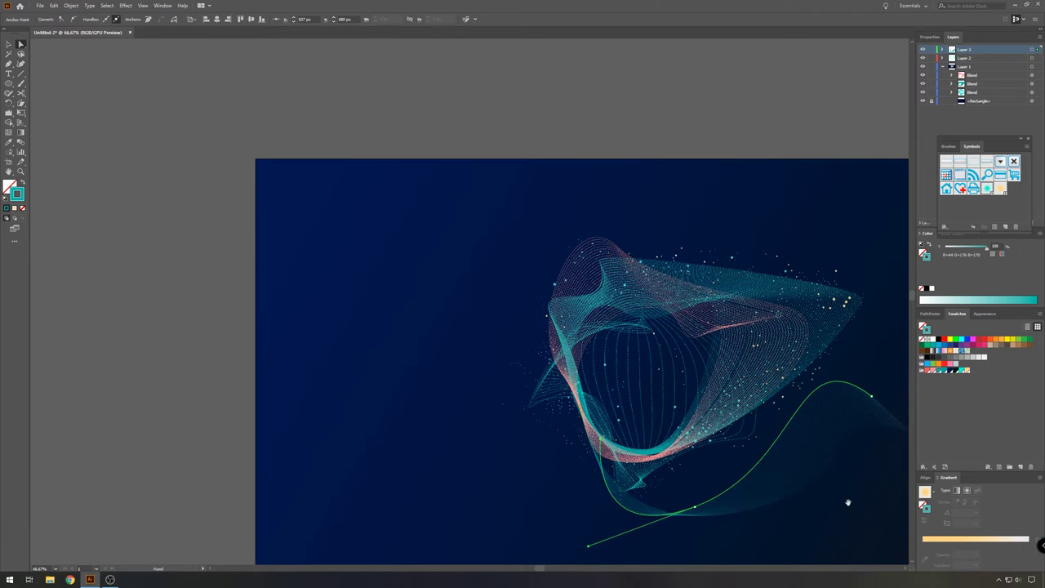
{"action": "left_click_drag", "start_coordinate": [847, 498], "coordinate": [590, 415]}
{"action": "scroll", "coordinate": [591, 416], "scroll_direction": "up", "scroll_amount": 1}
{"action": "scroll", "coordinate": [591, 416], "scroll_direction": "up", "scroll_amount": 1}
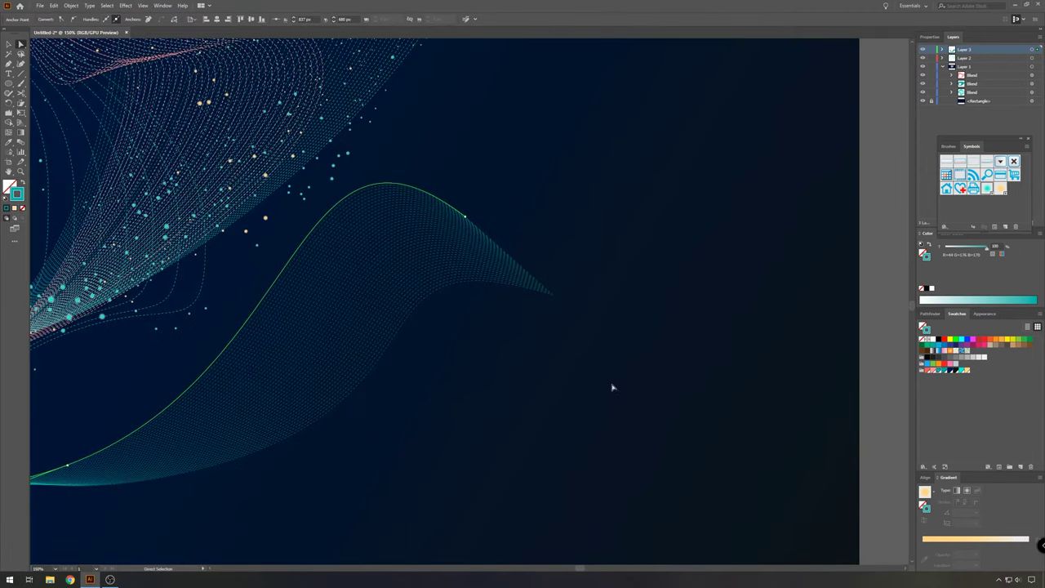
{"action": "left_click", "coordinate": [553, 296]}
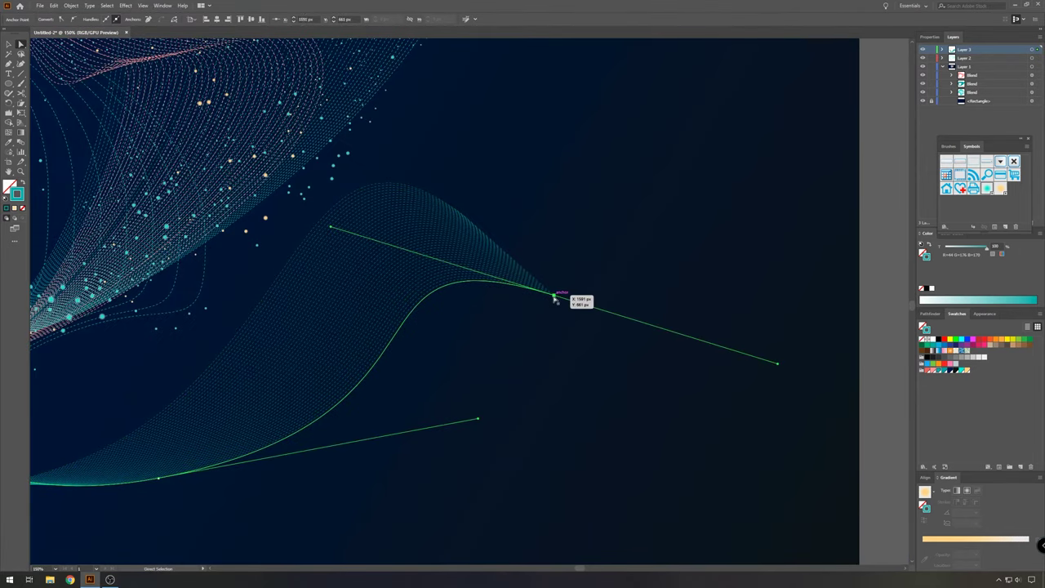
{"action": "left_click_drag", "start_coordinate": [554, 296], "coordinate": [463, 228]}
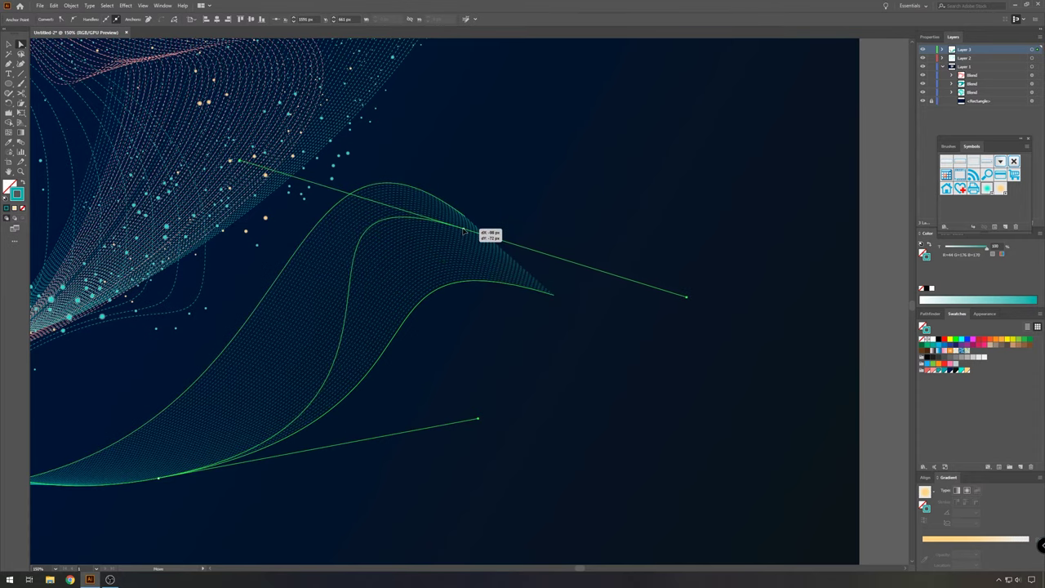
Raise the lower curve's middle anchor slightly and swing its end anchor's handle downward to reshape the blend
{"action": "left_click_drag", "start_coordinate": [438, 363], "coordinate": [630, 343]}
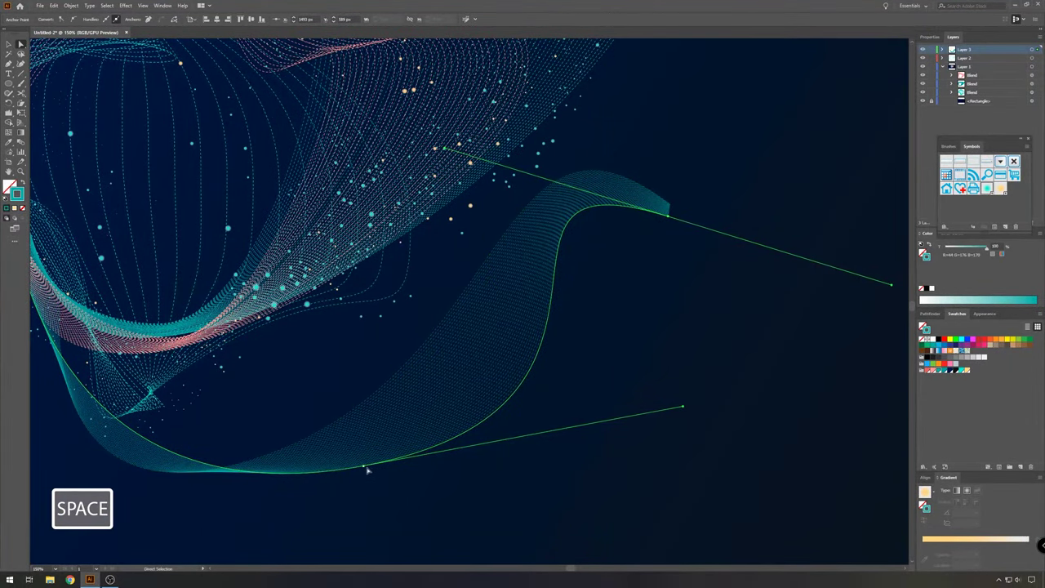
{"action": "left_click_drag", "start_coordinate": [367, 469], "coordinate": [389, 418]}
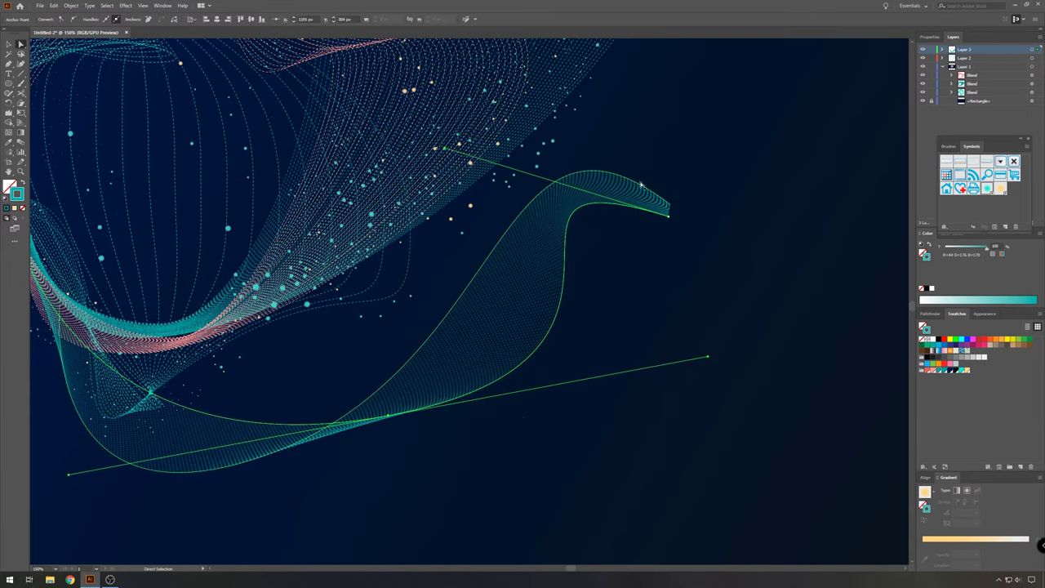
{"action": "left_click_drag", "start_coordinate": [443, 149], "coordinate": [515, 306]}
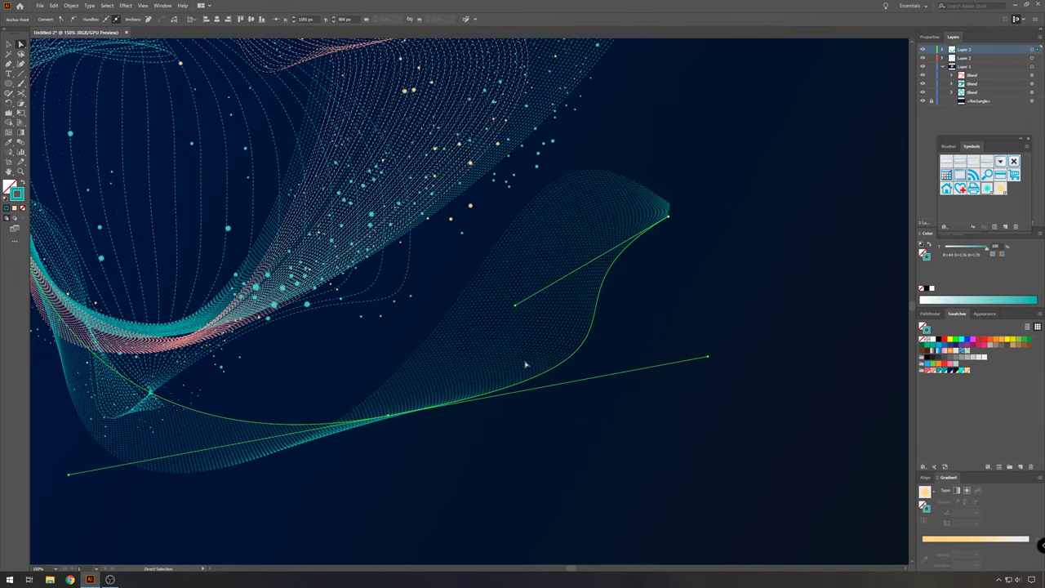
{"action": "left_click", "coordinate": [547, 463]}
Swing the upper curve's end handle up and left so the blend narrows into a twisted ribbon, and deselect it
{"action": "scroll", "coordinate": [531, 448], "scroll_direction": "down", "scroll_amount": 2}
{"action": "left_click", "coordinate": [652, 340]}
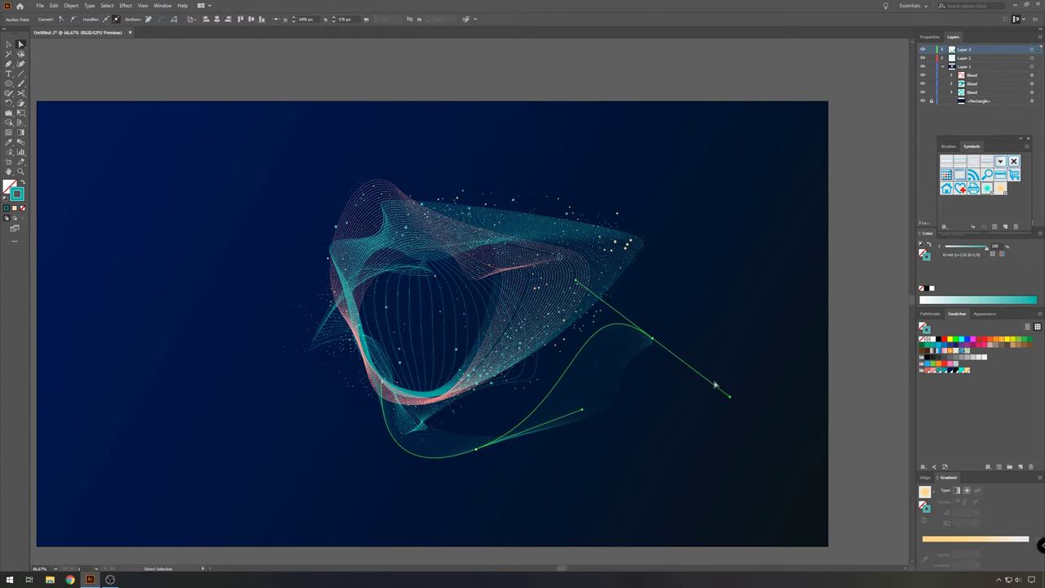
{"action": "left_click_drag", "start_coordinate": [731, 397], "coordinate": [635, 215]}
{"action": "left_click", "coordinate": [709, 429]}
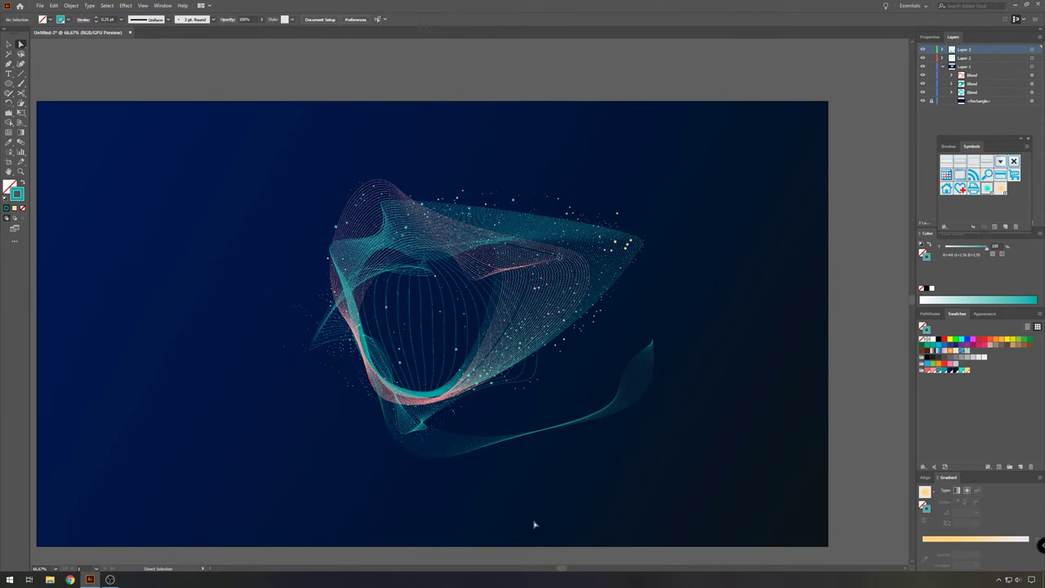
Duplicate the teal ribbon blend, placing the copy above and to the right of the original
{"action": "left_click_drag", "start_coordinate": [585, 499], "coordinate": [506, 432]}
{"action": "scroll", "coordinate": [274, 370], "scroll_direction": "up", "scroll_amount": 1}
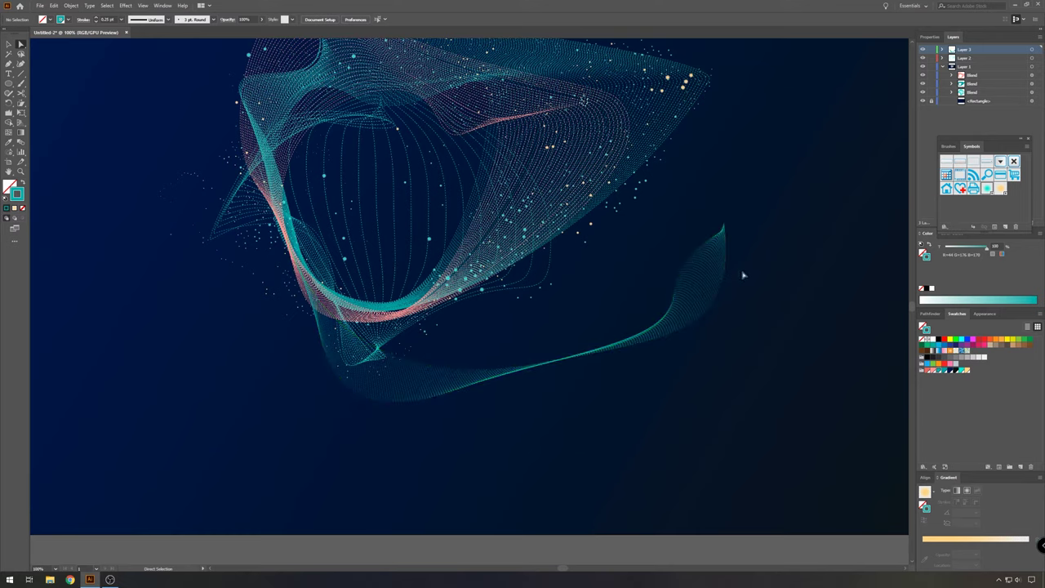
{"action": "left_click", "coordinate": [439, 388]}
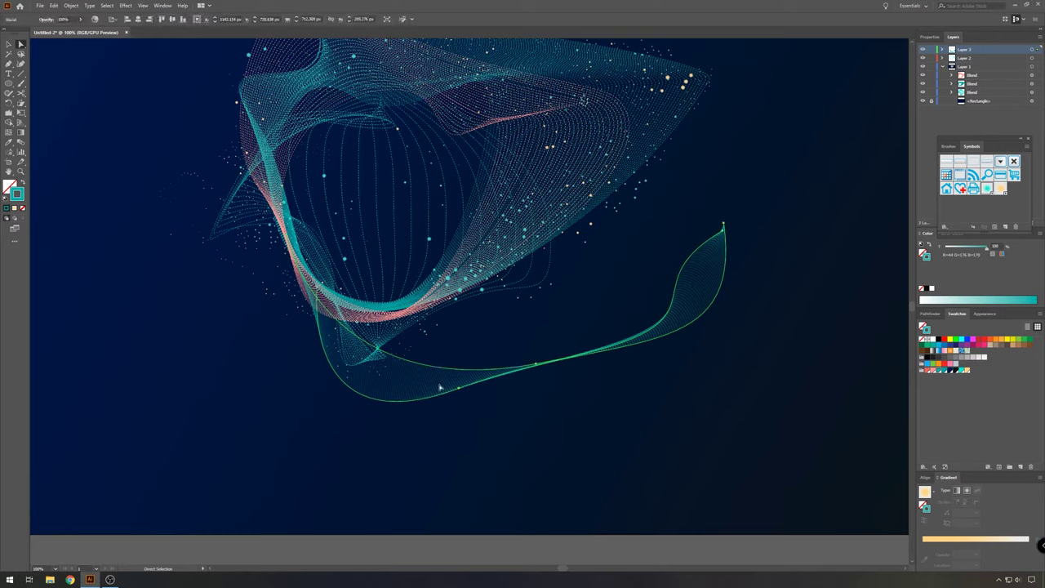
{"action": "left_click", "coordinate": [454, 392]}
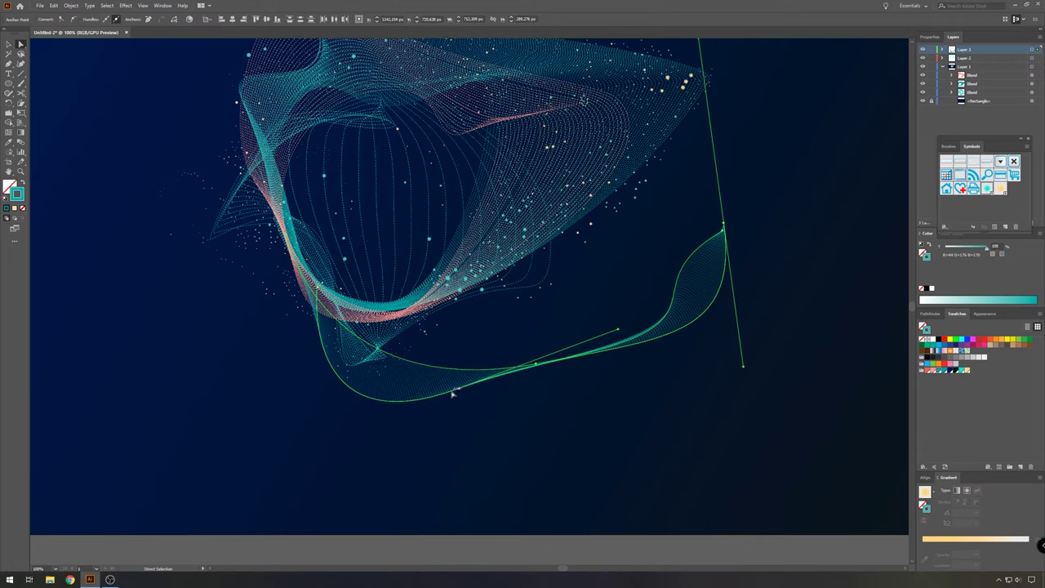
{"action": "left_click", "coordinate": [495, 369]}
{"action": "left_click_drag", "start_coordinate": [508, 354], "coordinate": [526, 348]}
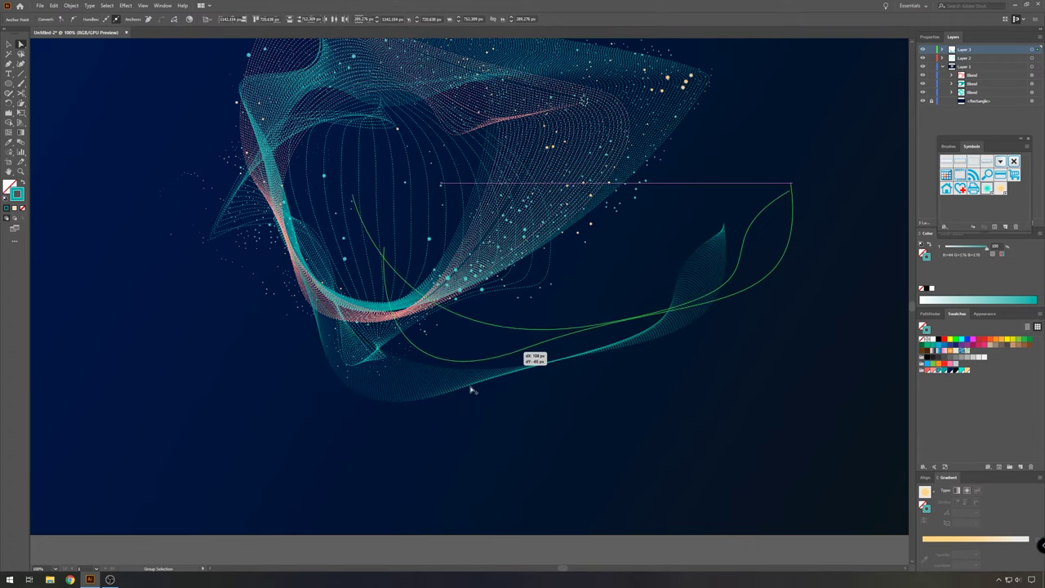
{"action": "left_click", "coordinate": [549, 367], "text": "shift"}
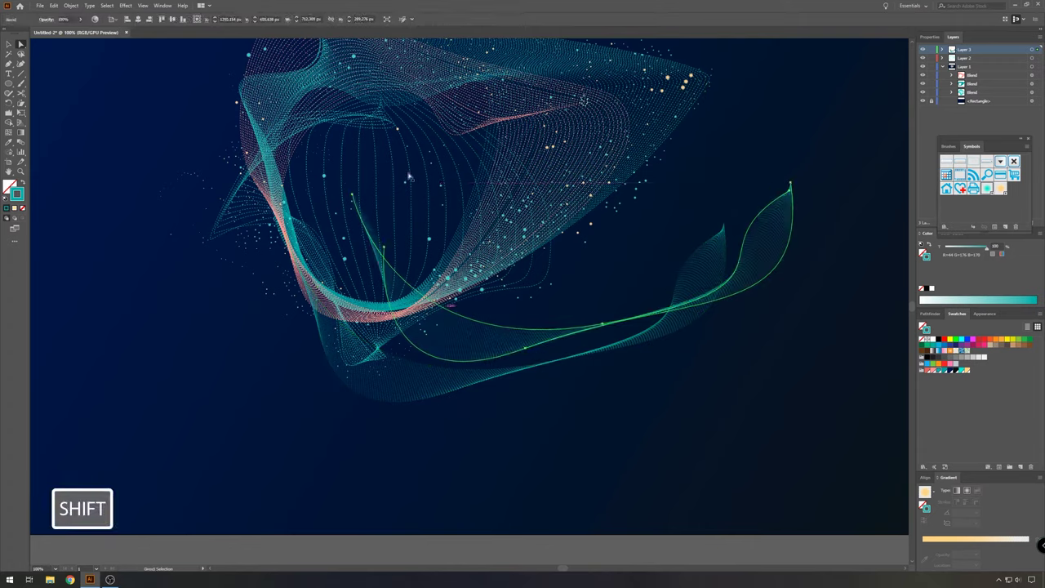
Move the copied ribbon blend just below the original and give it the coral gradient stroke
{"action": "left_click", "coordinate": [676, 302], "text": "alt"}
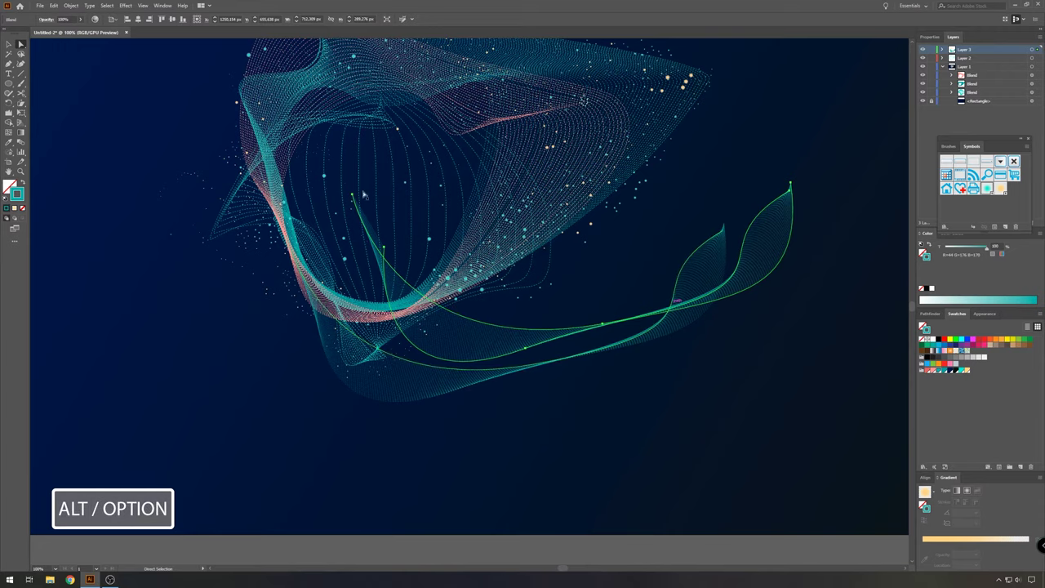
{"action": "left_click", "coordinate": [776, 251], "text": "alt"}
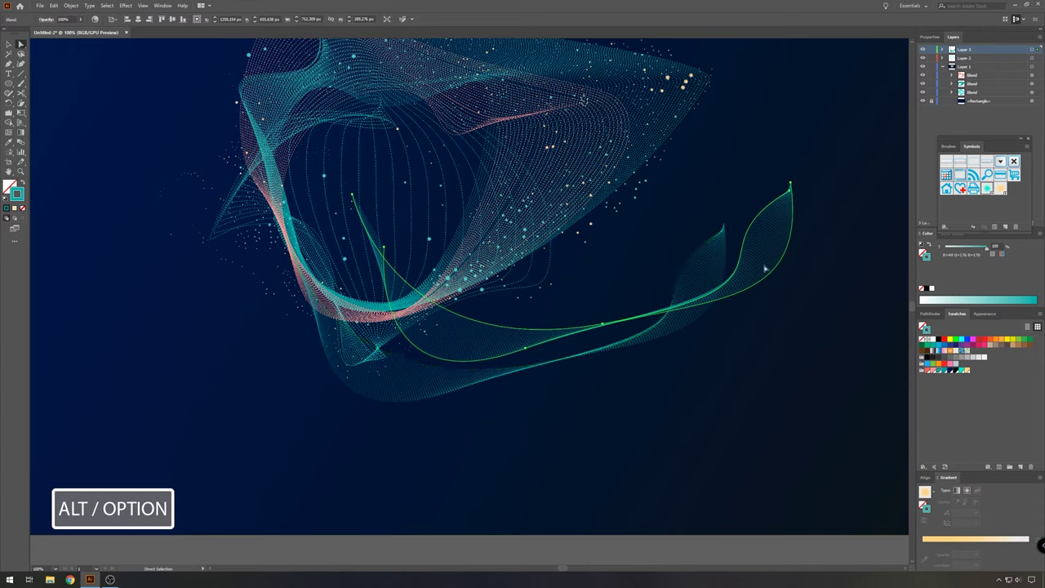
{"action": "left_click", "coordinate": [603, 325], "text": "alt"}
{"action": "left_click_drag", "start_coordinate": [602, 332], "coordinate": [539, 390]}
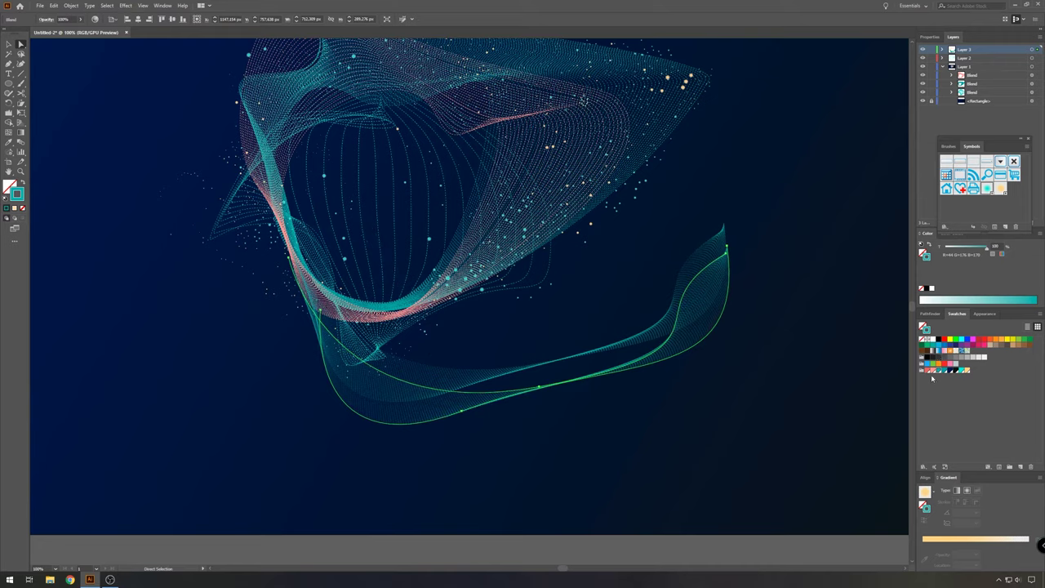
{"action": "left_click", "coordinate": [706, 351]}
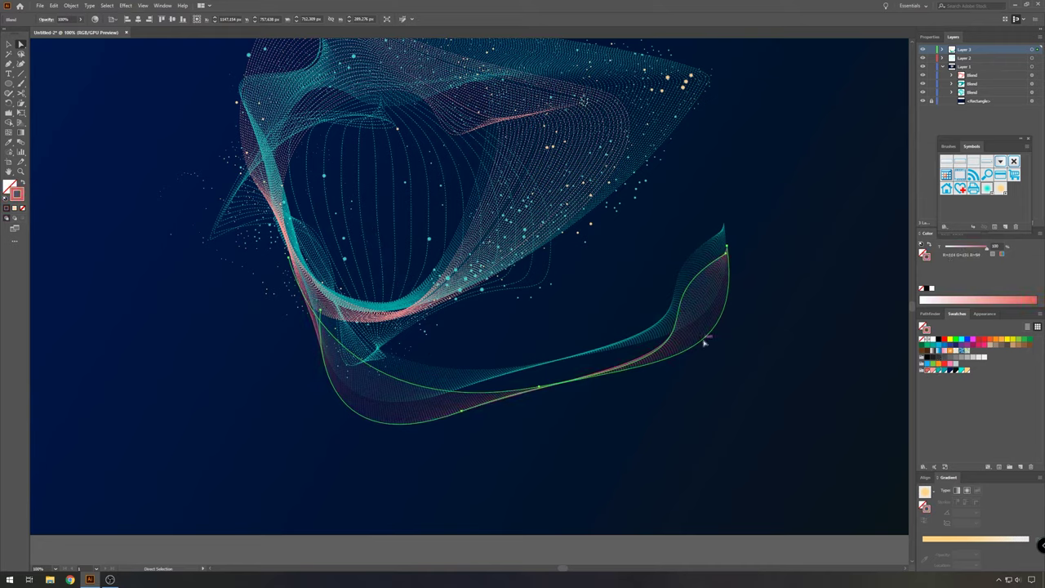
Move the coral blend above the teal ribbon, pull its right end anchor inward to the left, and deselect it
{"action": "left_click_drag", "start_coordinate": [334, 387], "coordinate": [308, 322]}
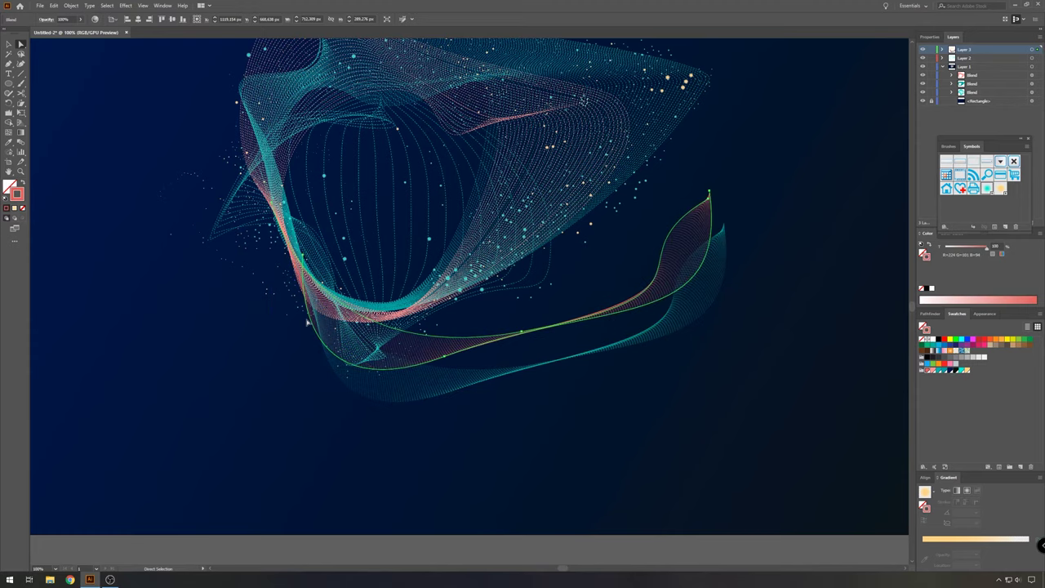
{"action": "left_click", "coordinate": [790, 327]}
{"action": "left_click_drag", "start_coordinate": [708, 199], "coordinate": [478, 305]}
{"action": "left_click", "coordinate": [742, 366]}
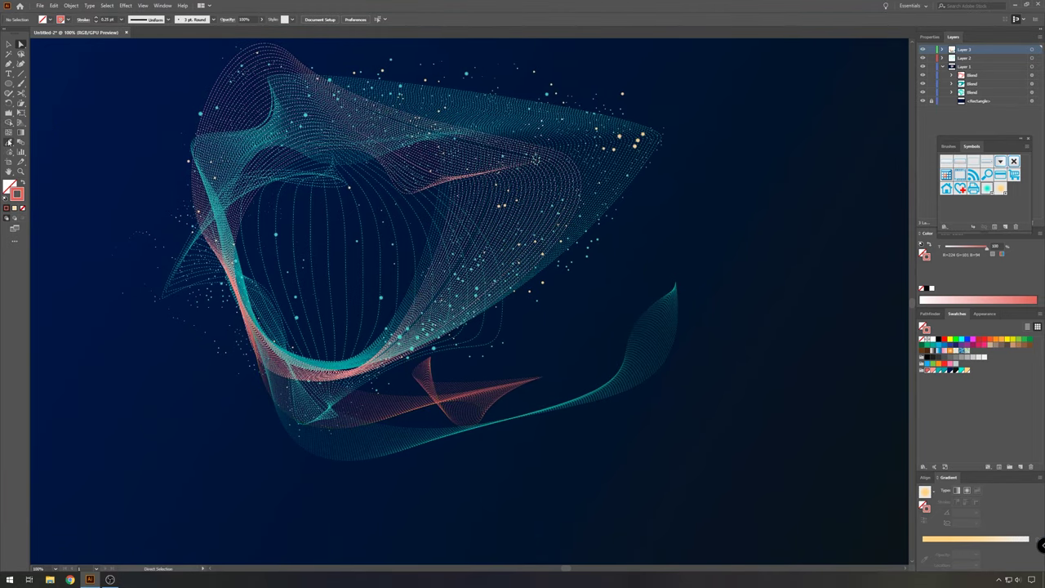
Spray teal dot symbols along the teal ribbon with the Symbol Sprayer and shrink them with the Symbol Sizer
{"action": "left_click_drag", "start_coordinate": [8, 151], "coordinate": [41, 153]}
{"action": "mouse_move", "coordinate": [312, 399]}
{"action": "left_mouse_down"}
{"action": "mouse_move", "coordinate": [318, 451]}
{"action": "mouse_move", "coordinate": [507, 439]}
{"action": "mouse_move", "coordinate": [477, 410]}
{"action": "mouse_move", "coordinate": [618, 409]}
{"action": "mouse_move", "coordinate": [600, 378]}
{"action": "mouse_move", "coordinate": [645, 341]}
{"action": "mouse_move", "coordinate": [726, 175]}
{"action": "mouse_move", "coordinate": [702, 237]}
{"action": "left_mouse_up"}
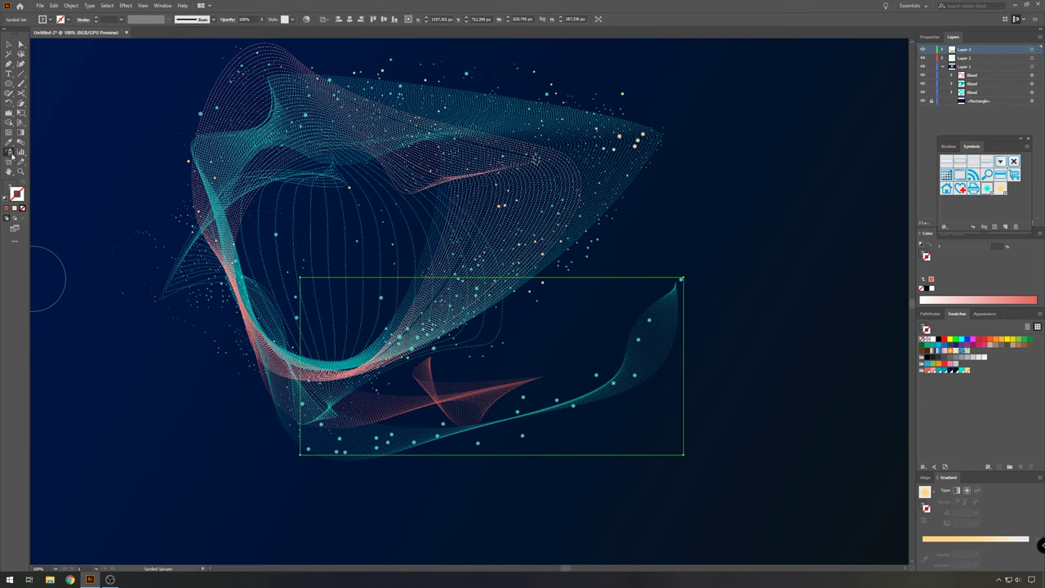
{"action": "left_click_drag", "start_coordinate": [11, 153], "coordinate": [59, 182]}
{"action": "mouse_move", "coordinate": [353, 458]}
{"action": "left_mouse_down"}
{"action": "mouse_move", "coordinate": [330, 430]}
{"action": "mouse_move", "coordinate": [612, 376]}
{"action": "mouse_move", "coordinate": [668, 304]}
{"action": "mouse_move", "coordinate": [562, 417]}
{"action": "mouse_move", "coordinate": [306, 423]}
{"action": "left_mouse_up"}
Spray pale yellow glowing dot symbols along the coral ribbon, shrink them with the Symbol Sizer, and deselect everything
{"action": "left_click", "coordinate": [1001, 188]}
{"action": "left_click_drag", "start_coordinate": [10, 152], "coordinate": [43, 153]}
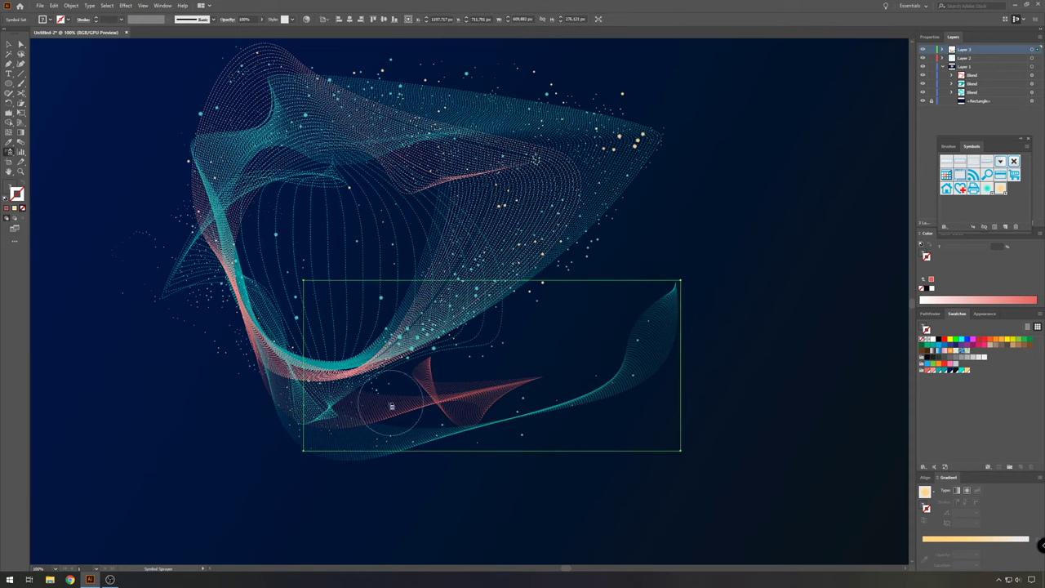
{"action": "left_click_drag", "start_coordinate": [391, 405], "coordinate": [539, 378]}
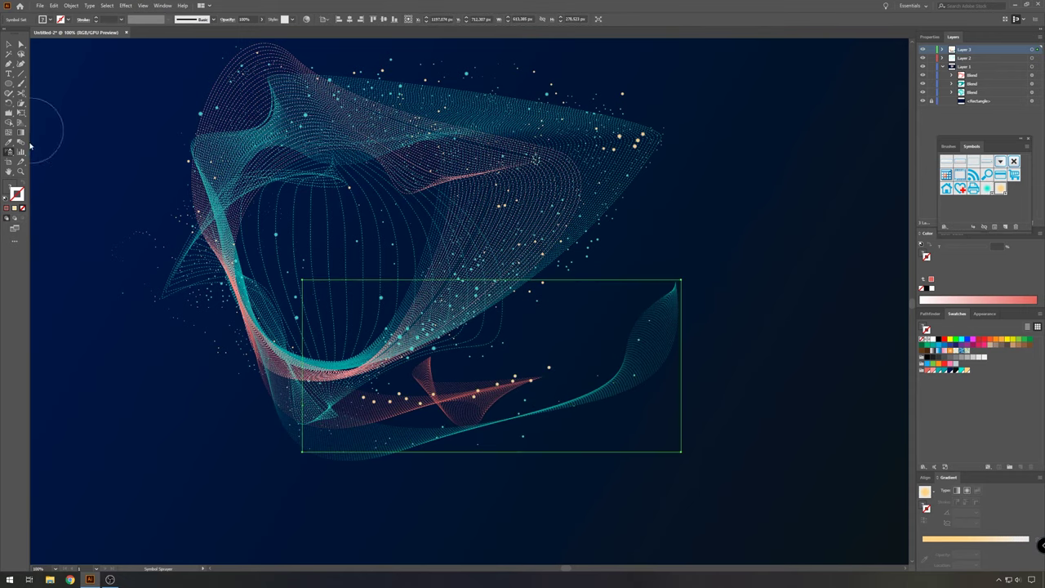
{"action": "left_click_drag", "start_coordinate": [9, 153], "coordinate": [77, 182]}
{"action": "mouse_move", "coordinate": [525, 373]}
{"action": "left_mouse_down"}
{"action": "mouse_move", "coordinate": [534, 369]}
{"action": "mouse_move", "coordinate": [396, 398]}
{"action": "left_mouse_up"}
{"action": "scroll", "coordinate": [363, 373], "scroll_direction": "down", "scroll_amount": 1}
{"action": "left_click", "coordinate": [9, 45]}
{"action": "left_click", "coordinate": [516, 333]}
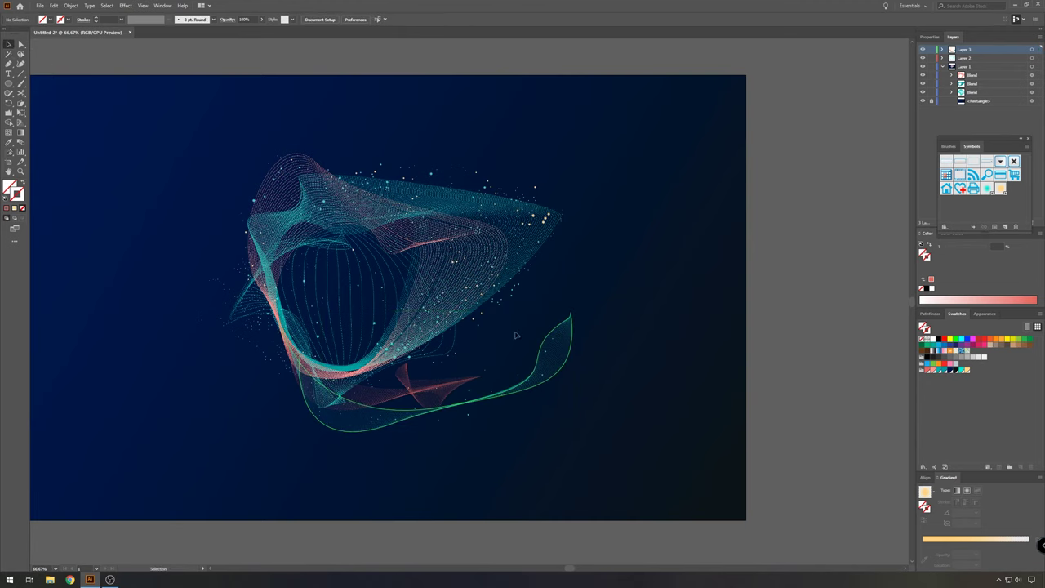
Select the symbol sets on Layer 3 and shrink the large yellow dots near the main shape's right tip with the Symbol Sizer
{"action": "left_click_drag", "start_coordinate": [594, 227], "coordinate": [644, 261]}
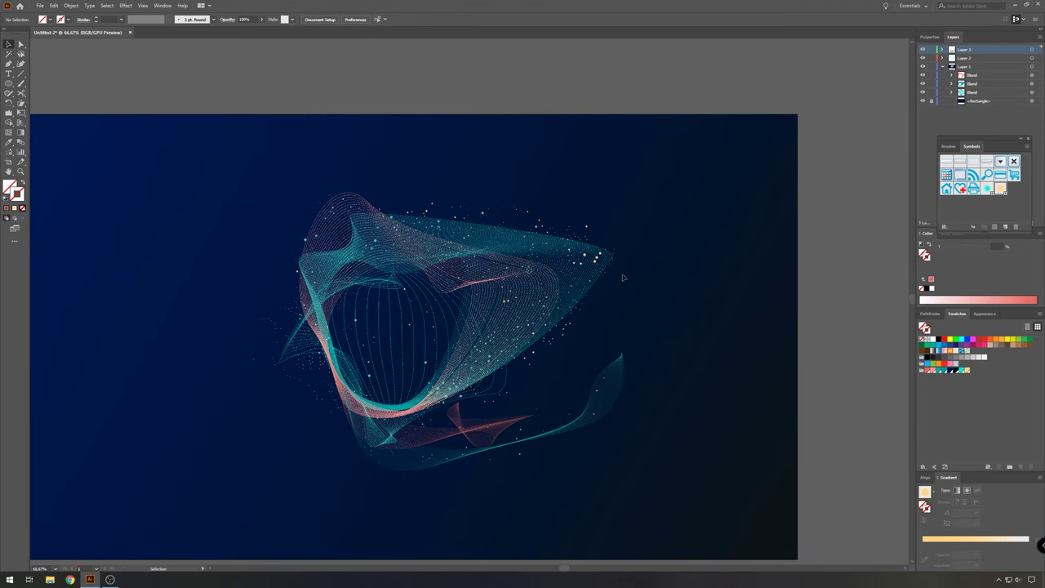
{"action": "scroll", "coordinate": [637, 272], "scroll_direction": "up", "scroll_amount": 2}
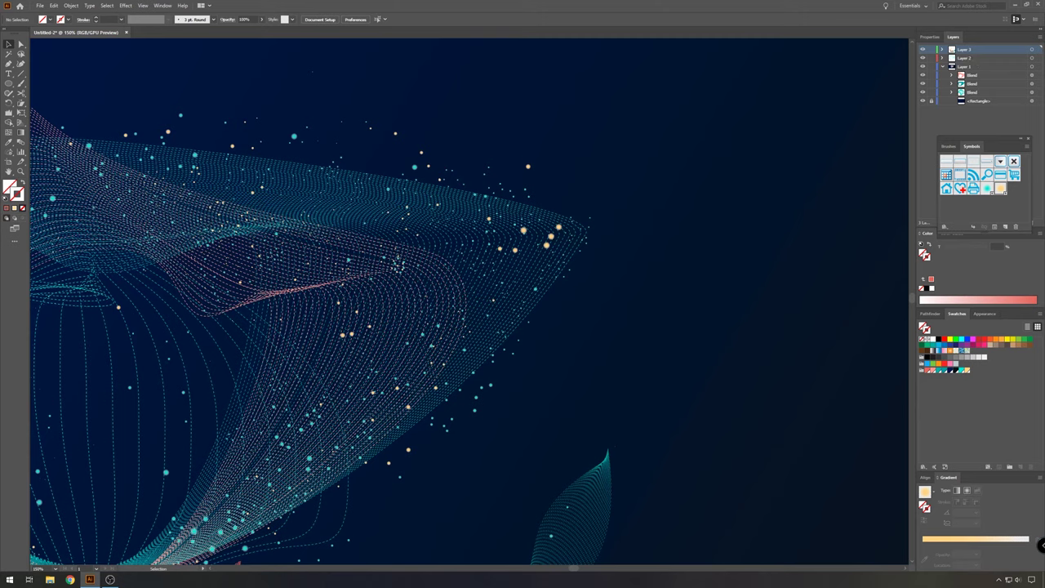
{"action": "left_click", "coordinate": [9, 152]}
{"action": "left_click", "coordinate": [513, 232]}
{"action": "key", "text": "Return"}
{"action": "left_click", "coordinate": [1032, 50]}
{"action": "left_click", "coordinate": [529, 241], "text": "alt"}
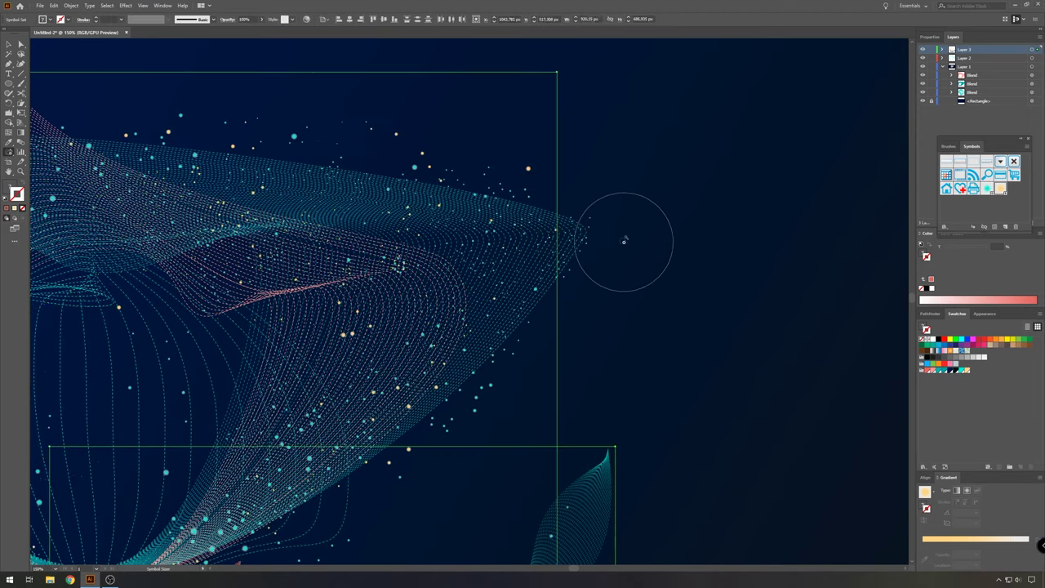
Select all the unlocked artwork, move it left and slightly down to centre it on the dark blue background, and deselect it
{"action": "scroll", "coordinate": [296, 343], "scroll_direction": "down", "scroll_amount": 3}
{"action": "left_click_drag", "start_coordinate": [445, 368], "coordinate": [595, 339]}
{"action": "left_click", "coordinate": [9, 45]}
{"action": "key", "text": "ctrl+a"}
{"action": "scroll", "coordinate": [394, 467], "scroll_direction": "up", "scroll_amount": 1}
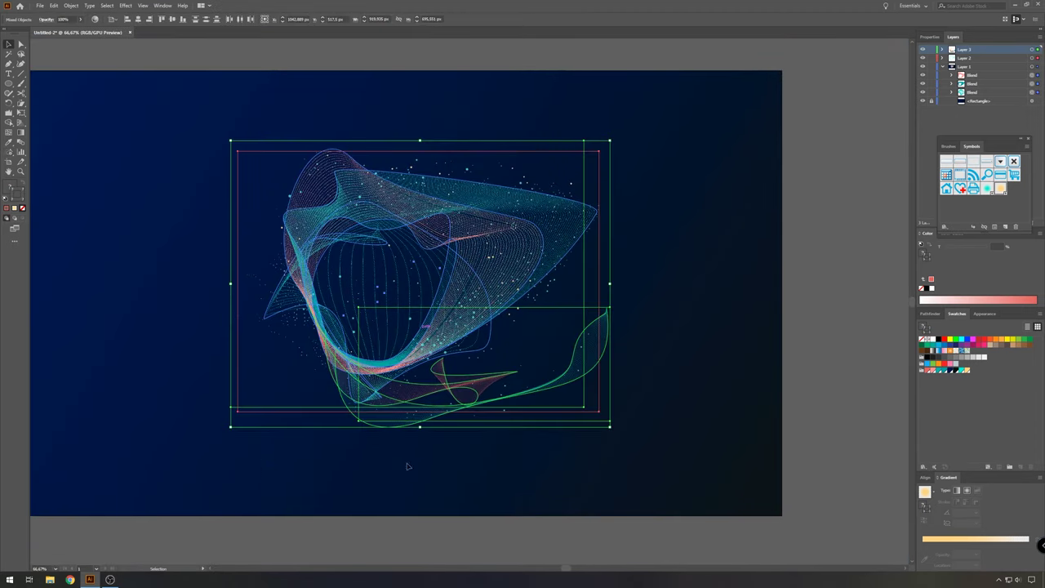
{"action": "left_click_drag", "start_coordinate": [467, 297], "coordinate": [549, 297]}
{"action": "left_click_drag", "start_coordinate": [687, 349], "coordinate": [654, 359]}
{"action": "left_click", "coordinate": [686, 447]}
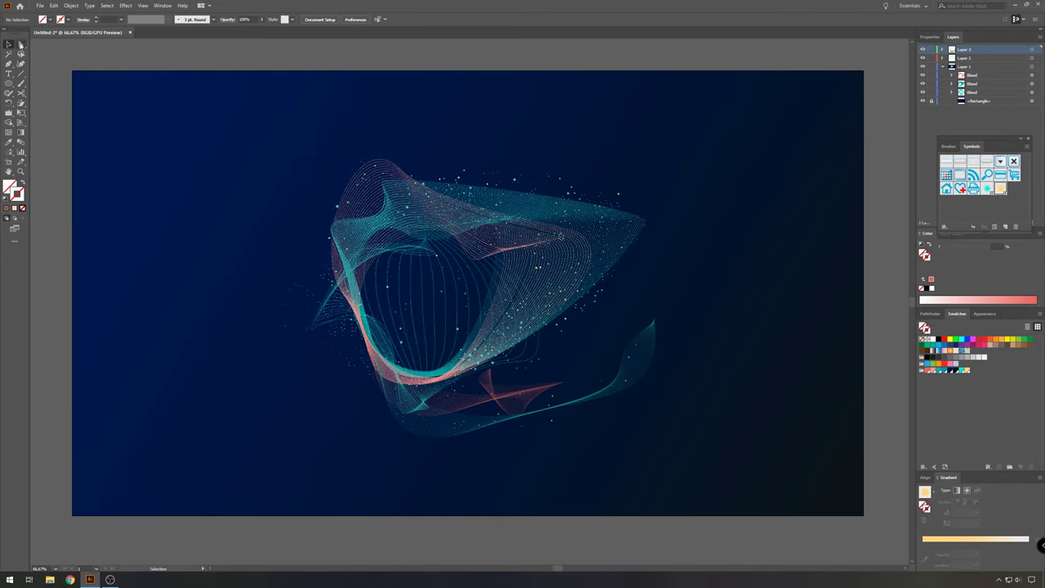
{"action": "left_click", "coordinate": [21, 44]}
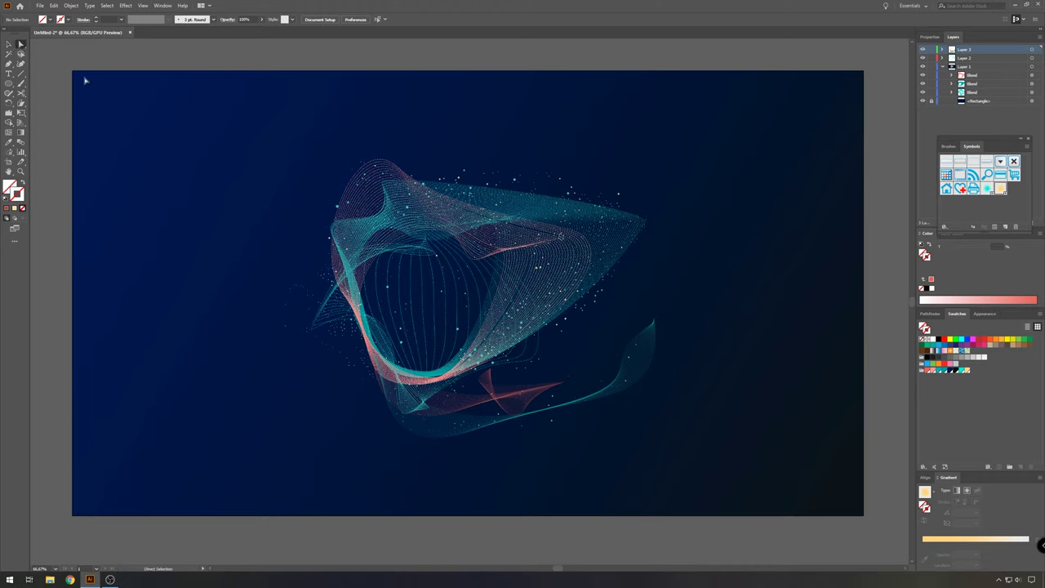